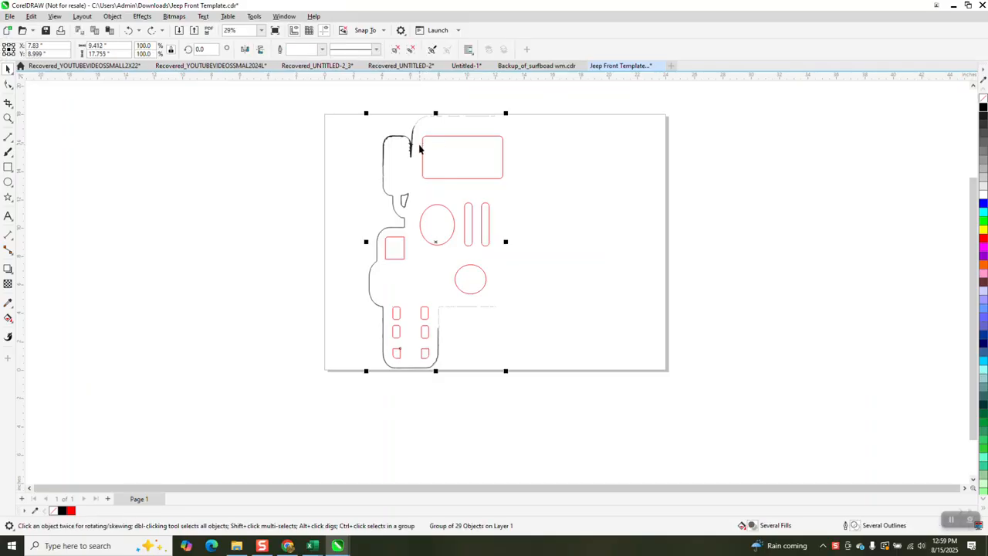
Delete a trial duplicate of the half-Jeep group and set the duplicate distance to 0.0 inches horizontally and vertically.
{"action": "key", "text": "ctrl+d"}
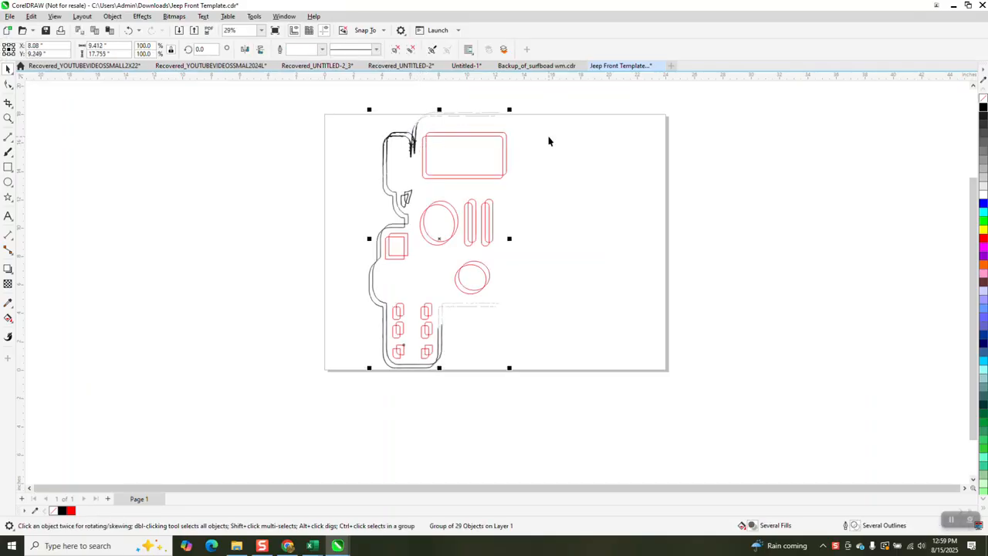
{"action": "key", "text": "Delete"}
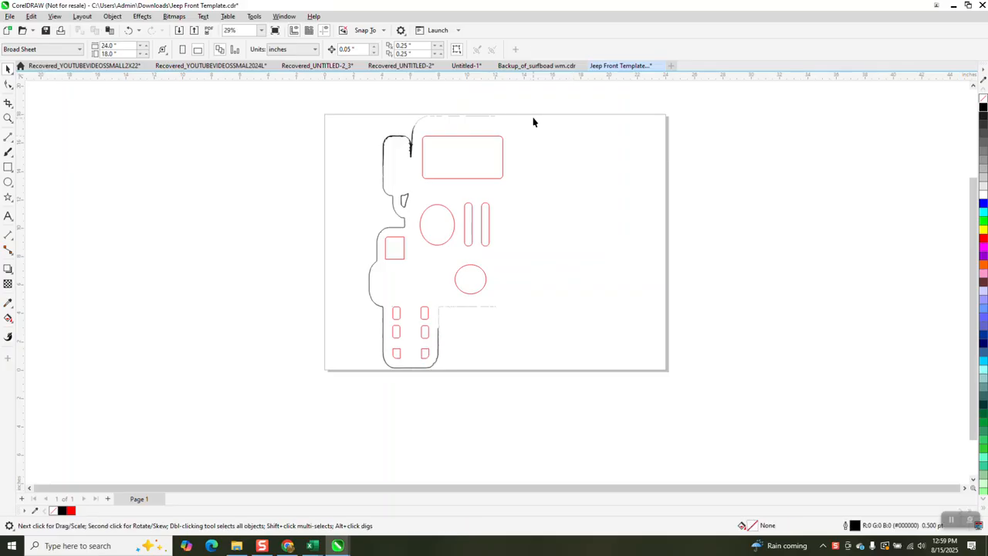
{"action": "left_click", "coordinate": [410, 53]}
{"action": "key", "text": "shift+Tab"}
{"action": "type", "text": "0."}
{"action": "type", "text": "0"}
{"action": "key", "text": "Return"}
Try a horizontally mirrored copy of the half-Jeep group beside the original, and delete that copy.
{"action": "left_click", "coordinate": [471, 138]}
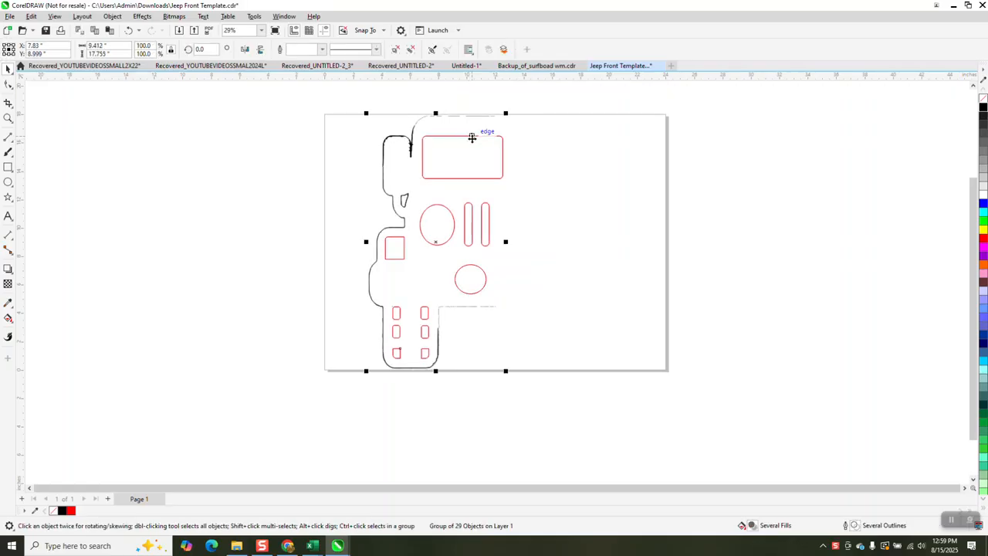
{"action": "left_click_drag", "start_coordinate": [365, 243], "coordinate": [540, 250]}
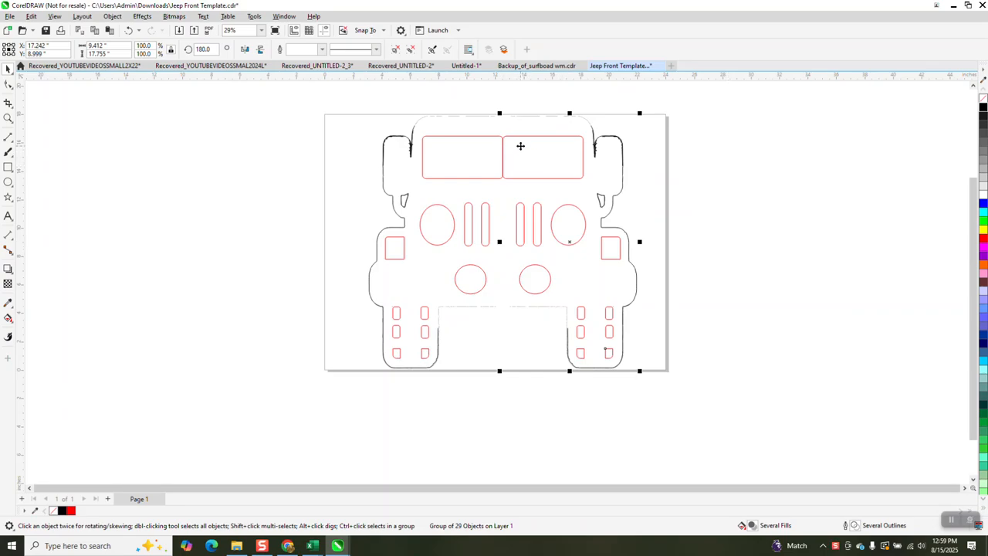
{"action": "key", "text": "Delete"}
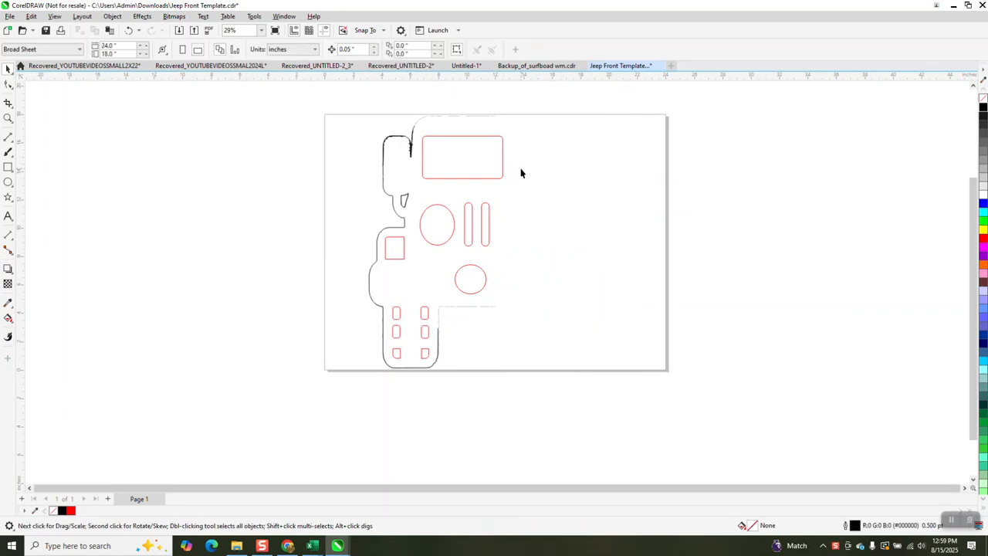
Select the whole half-Jeep group and change all its outlines to black.
{"action": "left_click_drag", "start_coordinate": [356, 106], "coordinate": [512, 383]}
{"action": "key", "text": "ctrl+g"}
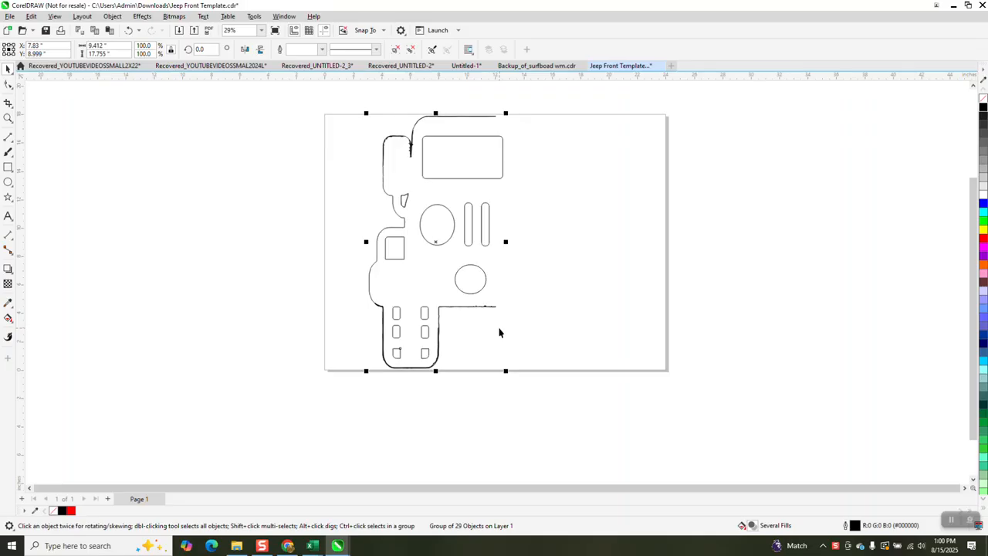
Examine the line quality of the traced Jeep outline at the side mirror, tire, roof edge and small tapered cutout.
{"action": "left_click", "coordinate": [7, 117]}
{"action": "left_click_drag", "start_coordinate": [396, 131], "coordinate": [439, 174]}
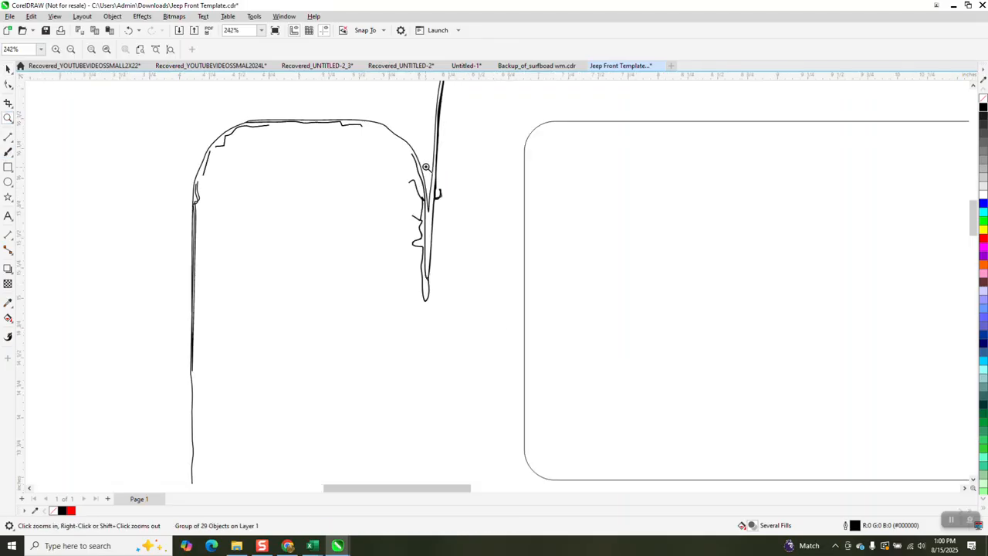
{"action": "scroll", "coordinate": [398, 181], "scroll_direction": "down", "scroll_amount": 5}
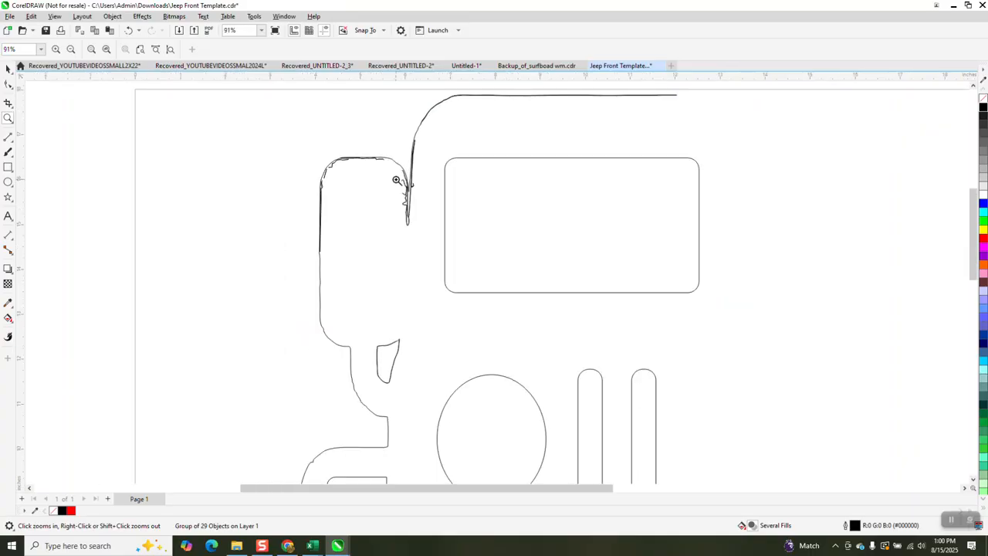
{"action": "scroll", "coordinate": [547, 214], "scroll_direction": "down", "scroll_amount": 2}
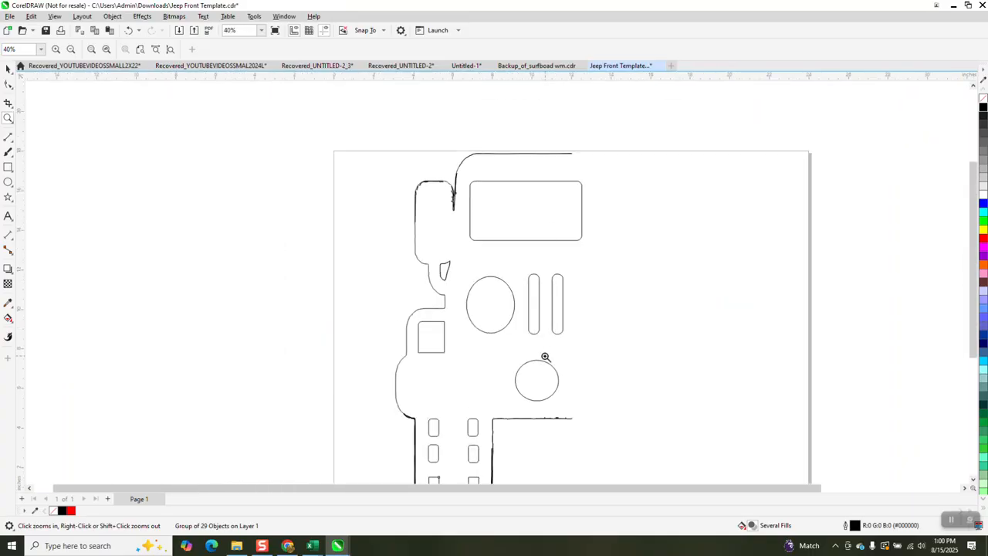
{"action": "scroll", "coordinate": [463, 327], "scroll_direction": "down", "scroll_amount": 1}
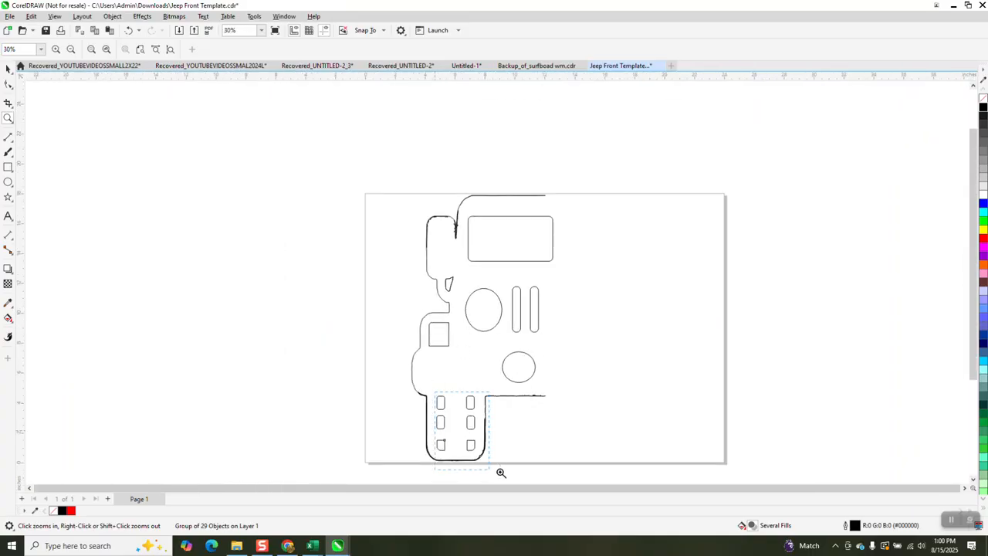
{"action": "scroll", "coordinate": [475, 468], "scroll_direction": "up", "scroll_amount": 7}
{"action": "scroll", "coordinate": [509, 367], "scroll_direction": "down", "scroll_amount": 2}
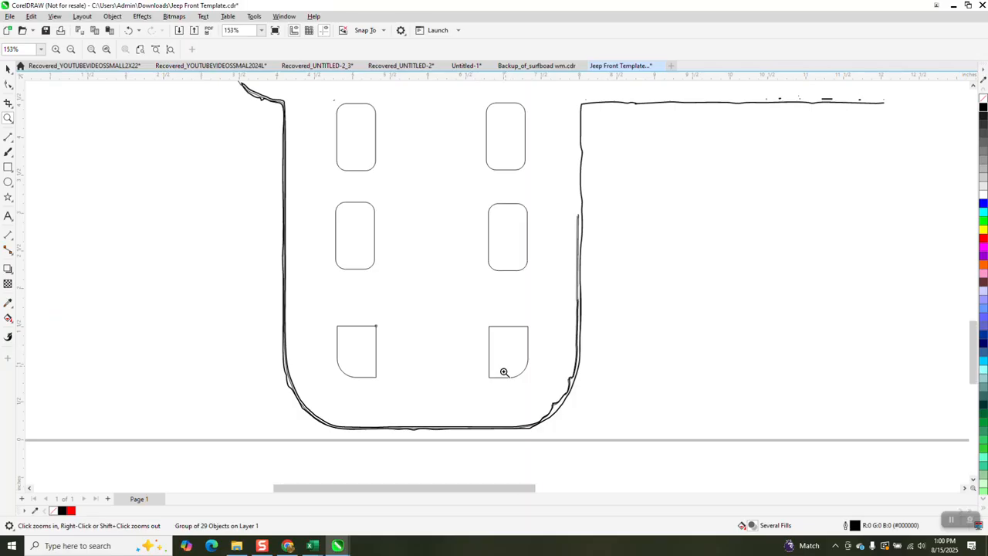
{"action": "scroll", "coordinate": [509, 355], "scroll_direction": "down", "scroll_amount": 5}
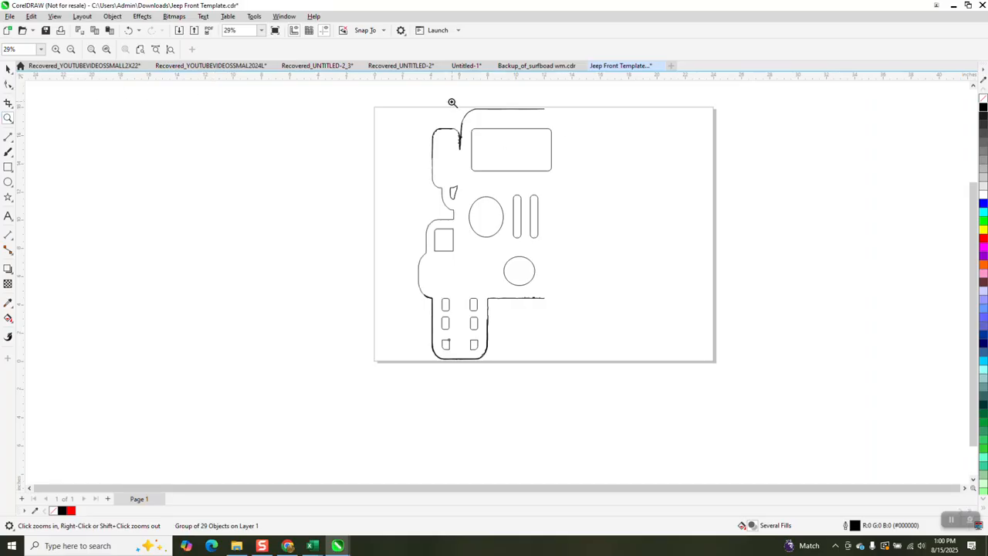
{"action": "left_click_drag", "start_coordinate": [452, 102], "coordinate": [575, 165]}
{"action": "scroll", "coordinate": [478, 151], "scroll_direction": "down", "scroll_amount": 1}
{"action": "scroll", "coordinate": [411, 154], "scroll_direction": "down", "scroll_amount": 1}
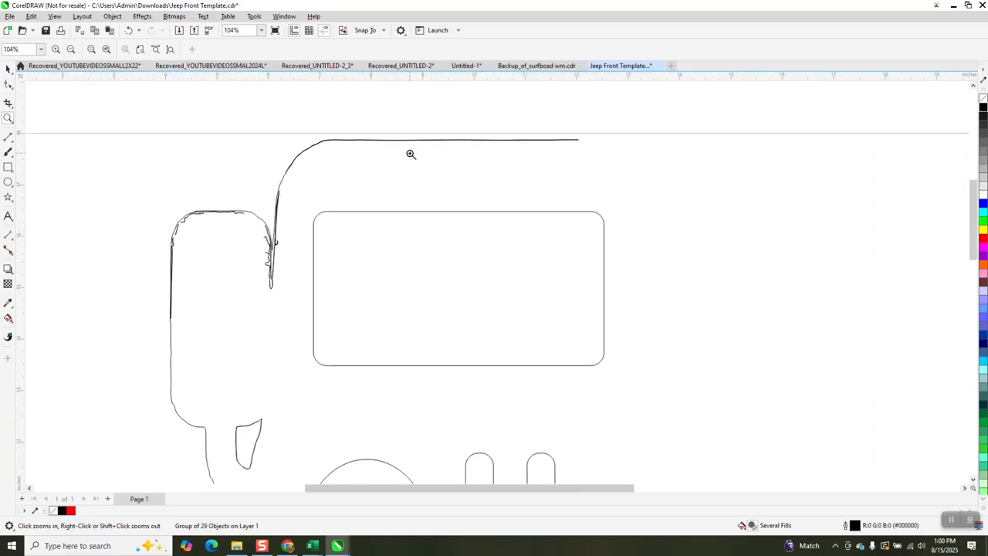
{"action": "scroll", "coordinate": [411, 154], "scroll_direction": "down", "scroll_amount": 1}
{"action": "scroll", "coordinate": [408, 148], "scroll_direction": "down", "scroll_amount": 1}
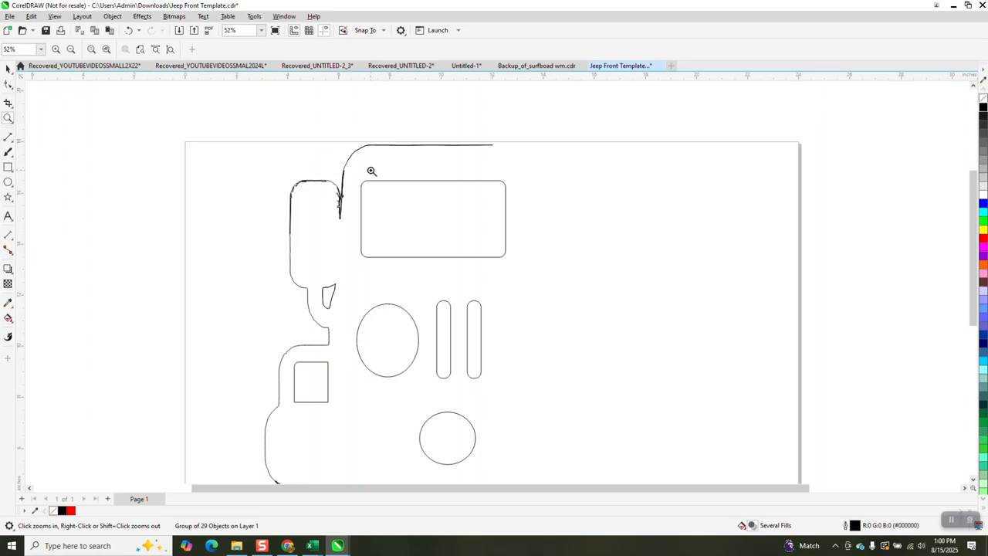
{"action": "left_click_drag", "start_coordinate": [311, 276], "coordinate": [359, 327]}
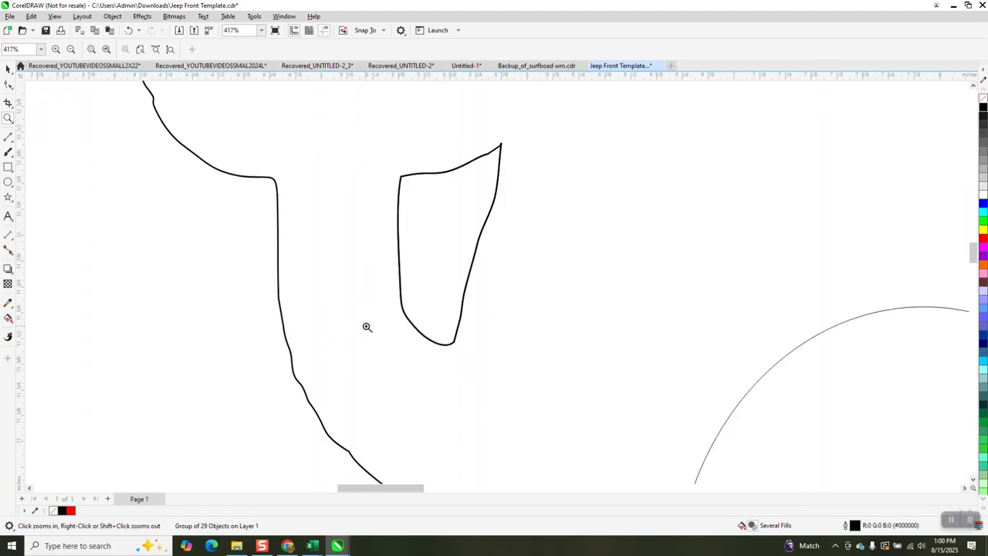
Ungroup the half-Jeep template into separate objects.
{"action": "left_click", "coordinate": [9, 84]}
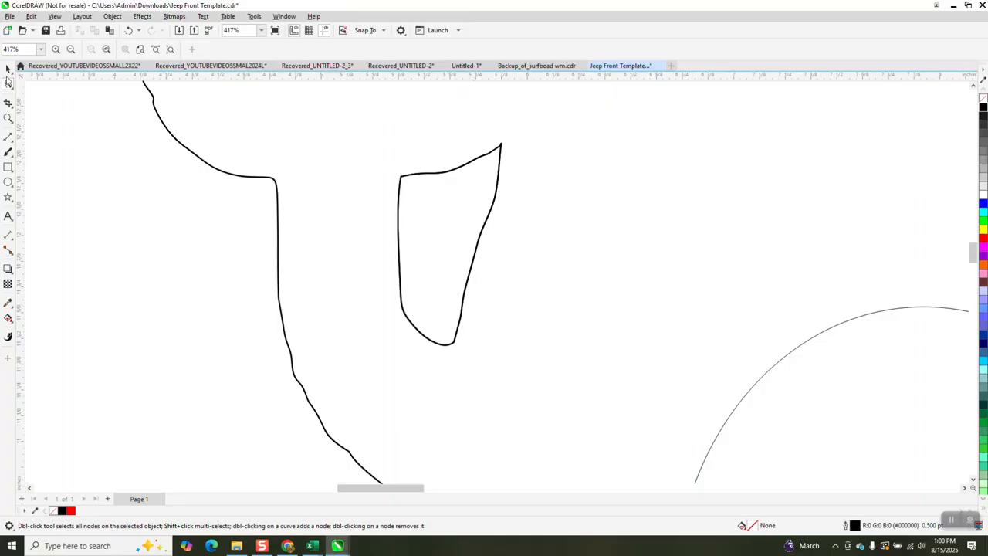
{"action": "left_click", "coordinate": [8, 69]}
{"action": "left_click", "coordinate": [463, 169]}
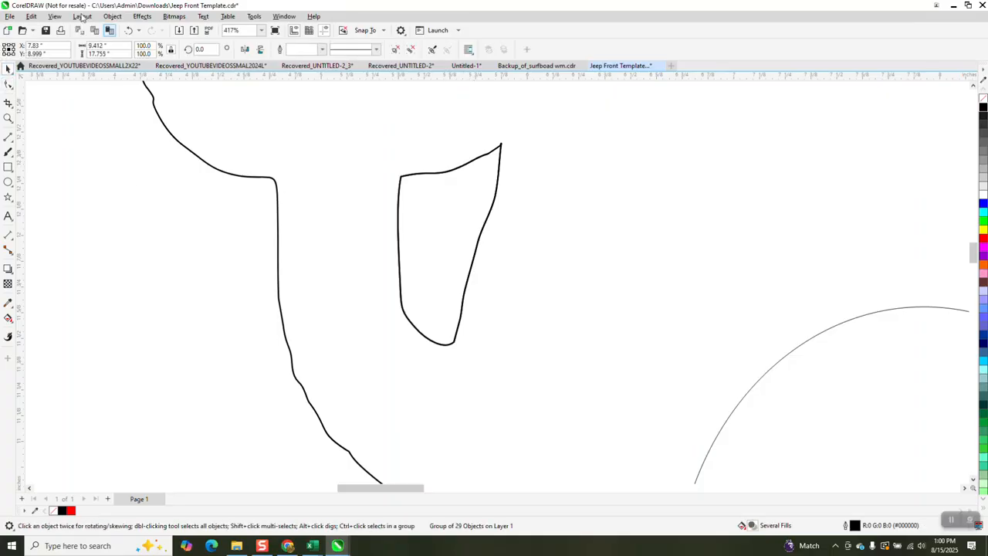
{"action": "left_click", "coordinate": [112, 17]}
{"action": "mouse_move", "coordinate": [136, 193]}
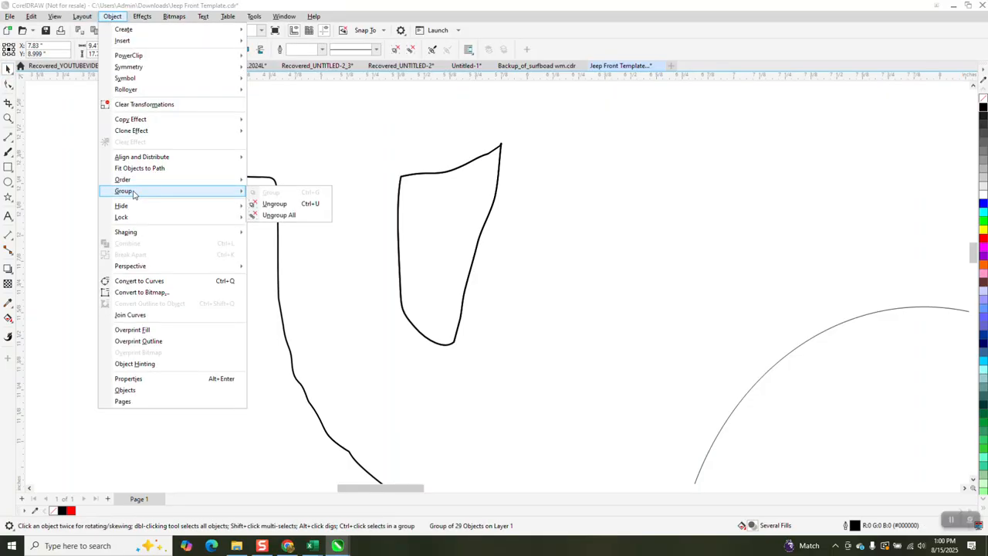
{"action": "left_click", "coordinate": [278, 203]}
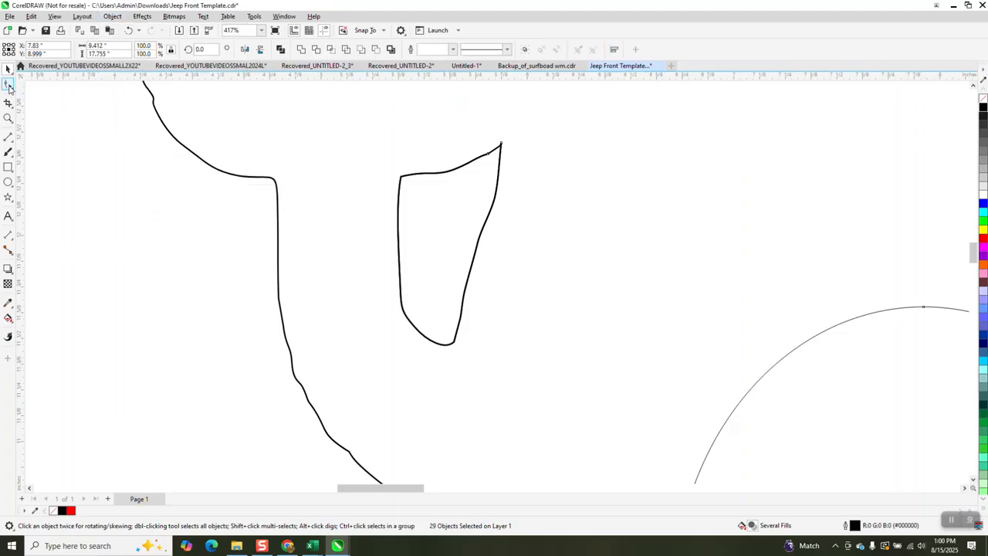
Smooth the edges of the small tapered cutout with the Smooth tool, using a 0.25 inch nib.
{"action": "left_click", "coordinate": [8, 84]}
{"action": "left_click", "coordinate": [11, 86]}
{"action": "left_click", "coordinate": [38, 99]}
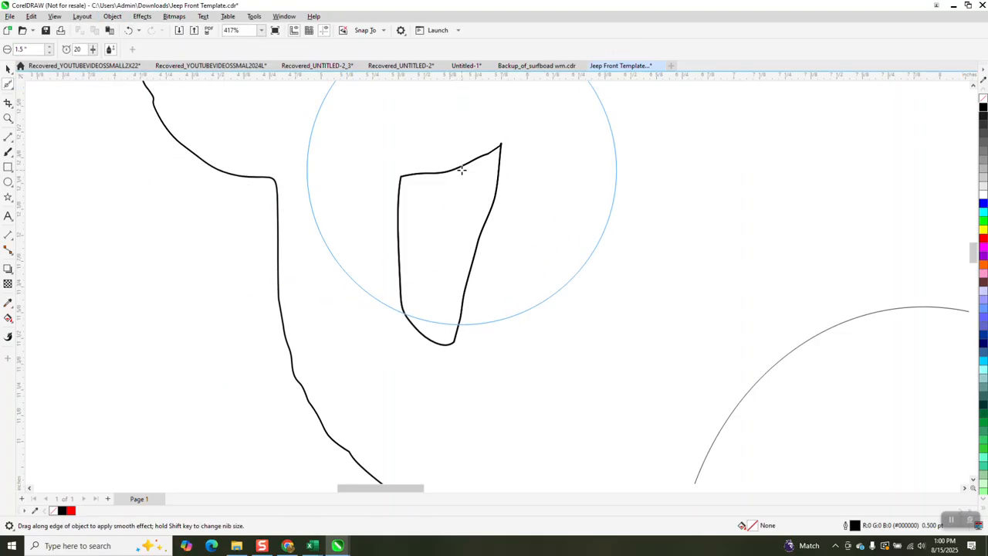
{"action": "double_click", "coordinate": [28, 49]}
{"action": "key", "text": "BackSpace"}
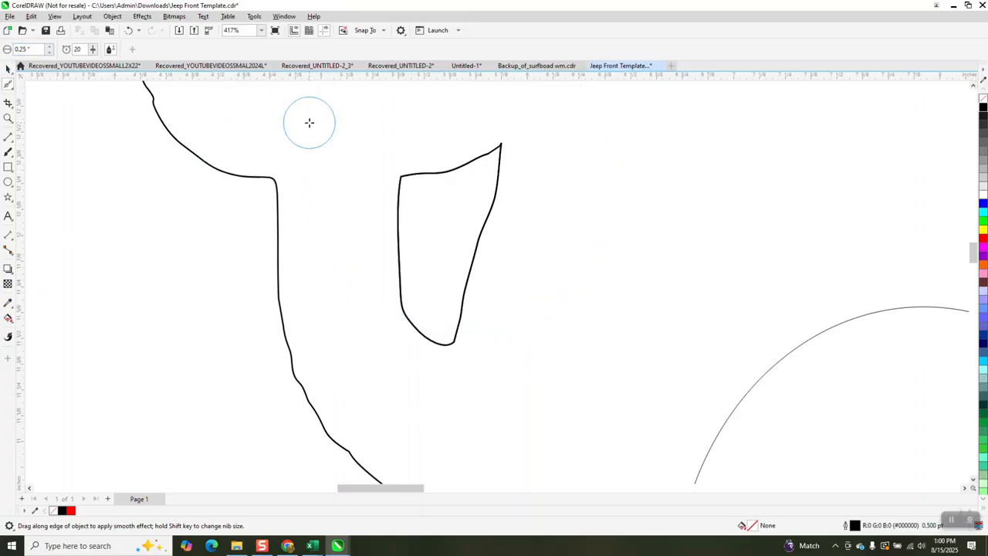
{"action": "left_click", "coordinate": [424, 174]}
{"action": "mouse_move", "coordinate": [424, 174]}
{"action": "left_mouse_down"}
{"action": "mouse_move", "coordinate": [465, 162]}
{"action": "mouse_move", "coordinate": [433, 181]}
{"action": "mouse_move", "coordinate": [410, 268]}
{"action": "left_mouse_up"}
{"action": "scroll", "coordinate": [409, 268], "scroll_direction": "down", "scroll_amount": 3}
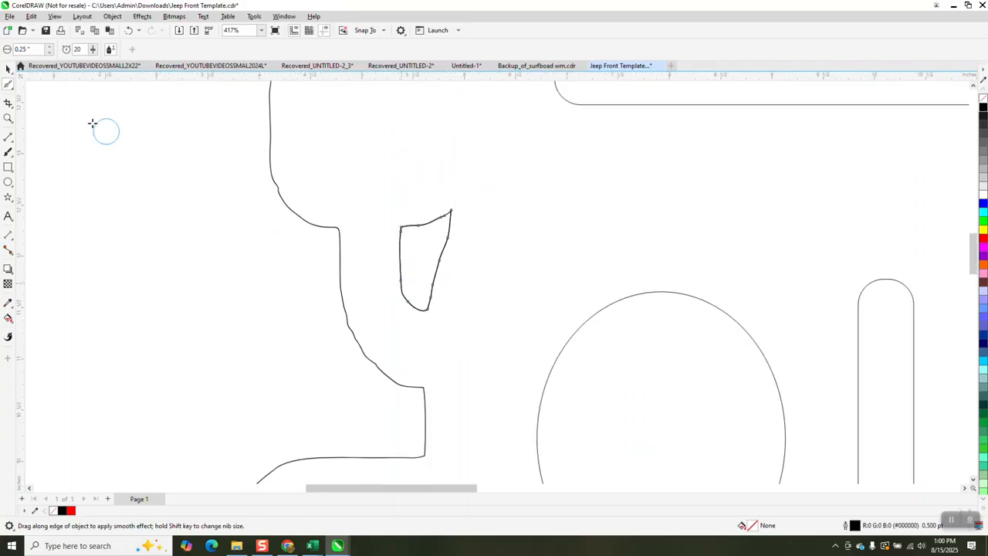
Select all objects of the half-Jeep template, group them again and clear the selection.
{"action": "left_click", "coordinate": [8, 68]}
{"action": "scroll", "coordinate": [358, 228], "scroll_direction": "down", "scroll_amount": 1}
{"action": "scroll", "coordinate": [358, 228], "scroll_direction": "down", "scroll_amount": 5}
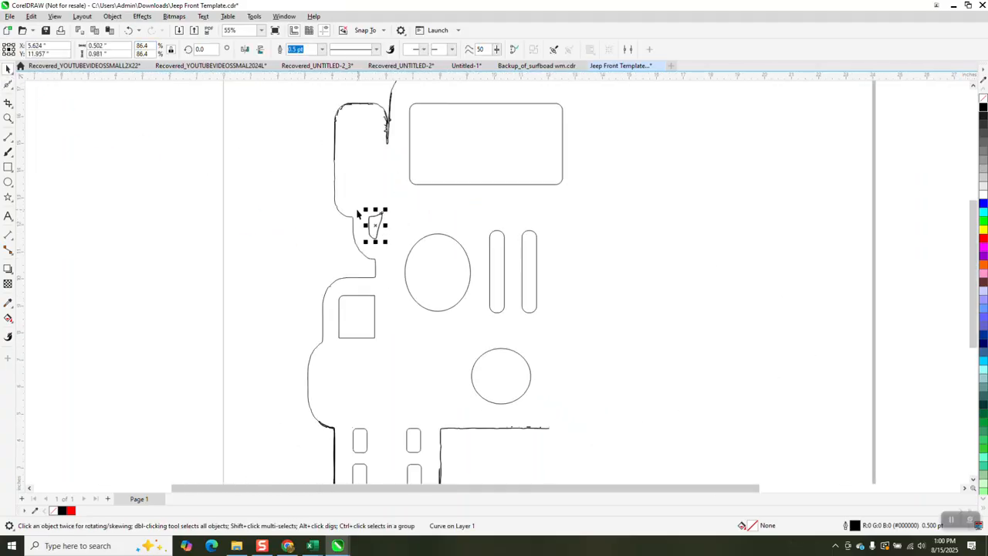
{"action": "left_click_drag", "start_coordinate": [312, 115], "coordinate": [573, 434]}
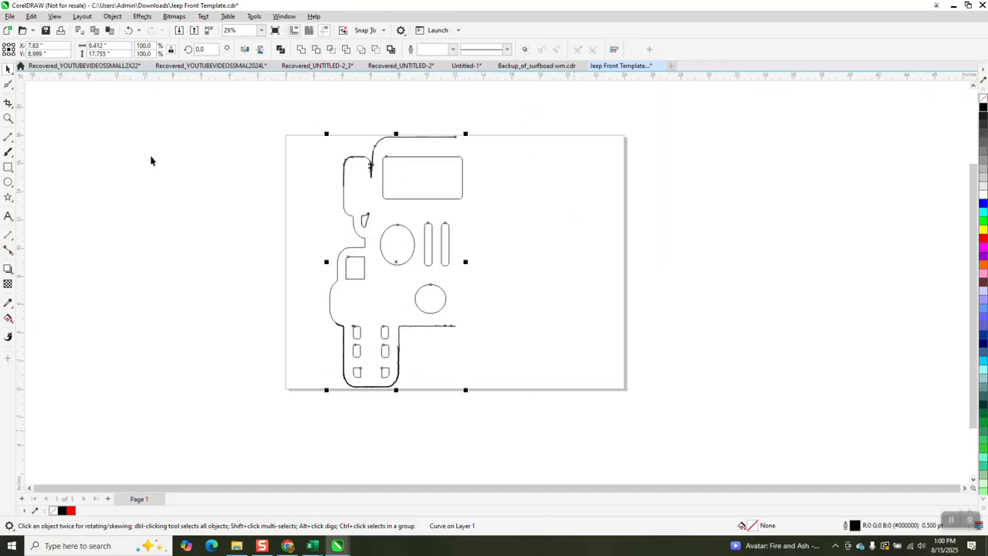
{"action": "left_click", "coordinate": [112, 16]}
{"action": "mouse_move", "coordinate": [145, 192]}
{"action": "left_click", "coordinate": [285, 196]}
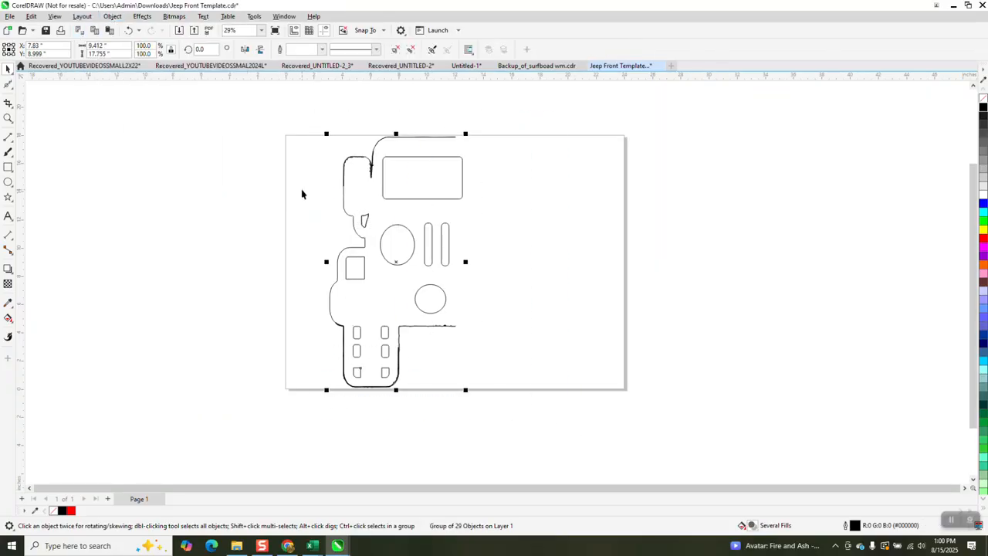
{"action": "left_click", "coordinate": [800, 384]}
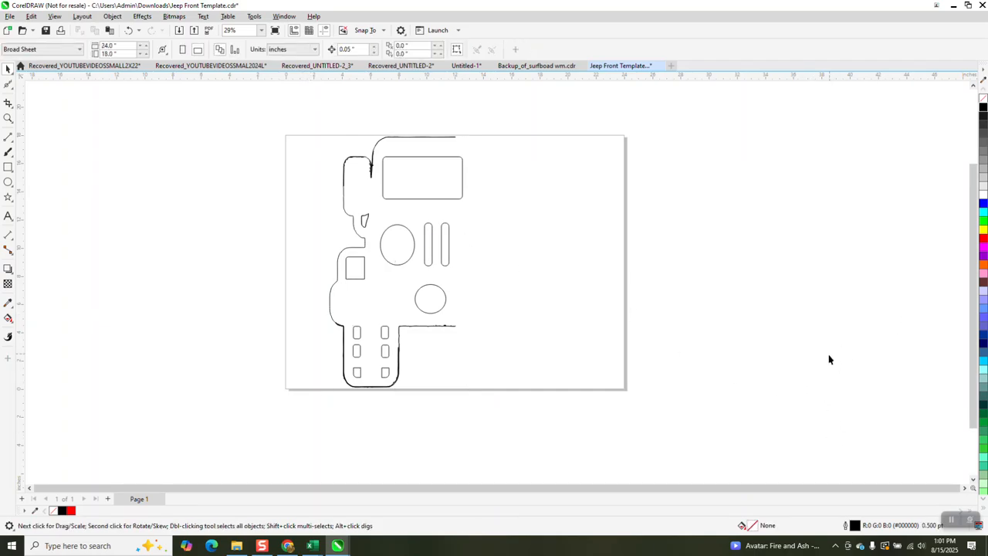
Set the document's default outline for Graphic objects to red with a width of 1.0 pt.
{"action": "key", "text": "F12"}
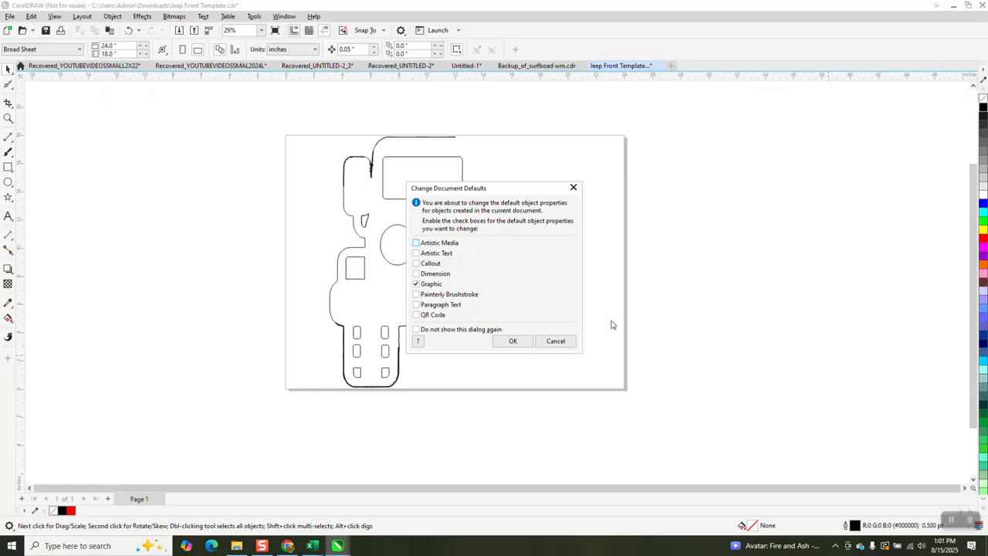
{"action": "left_click", "coordinate": [511, 340]}
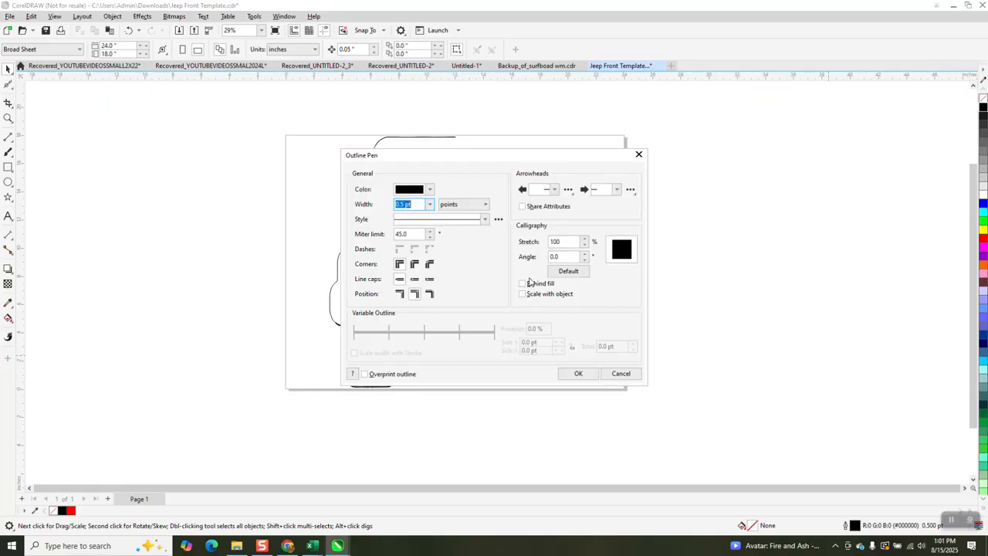
{"action": "left_click", "coordinate": [428, 190]}
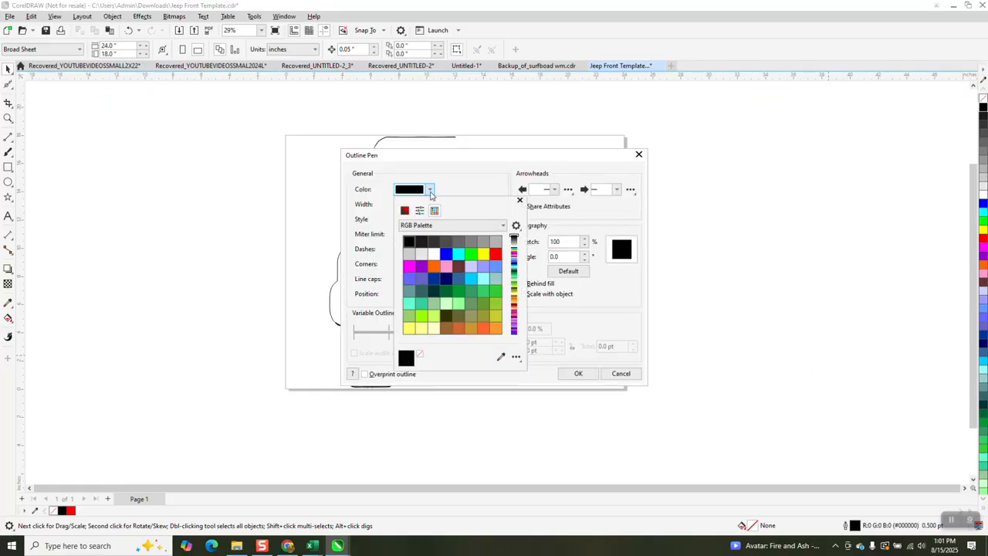
{"action": "left_click", "coordinate": [495, 254]}
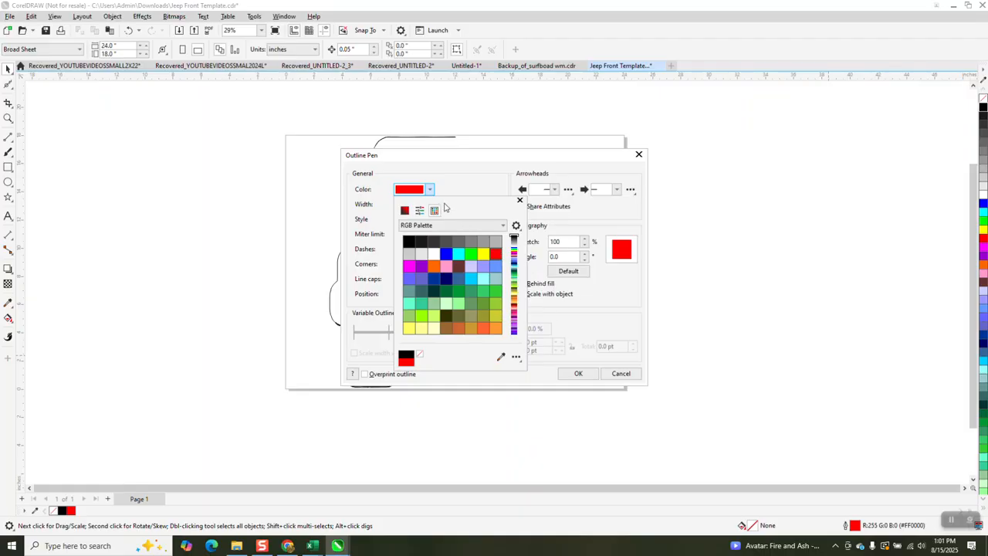
{"action": "left_click", "coordinate": [520, 200]}
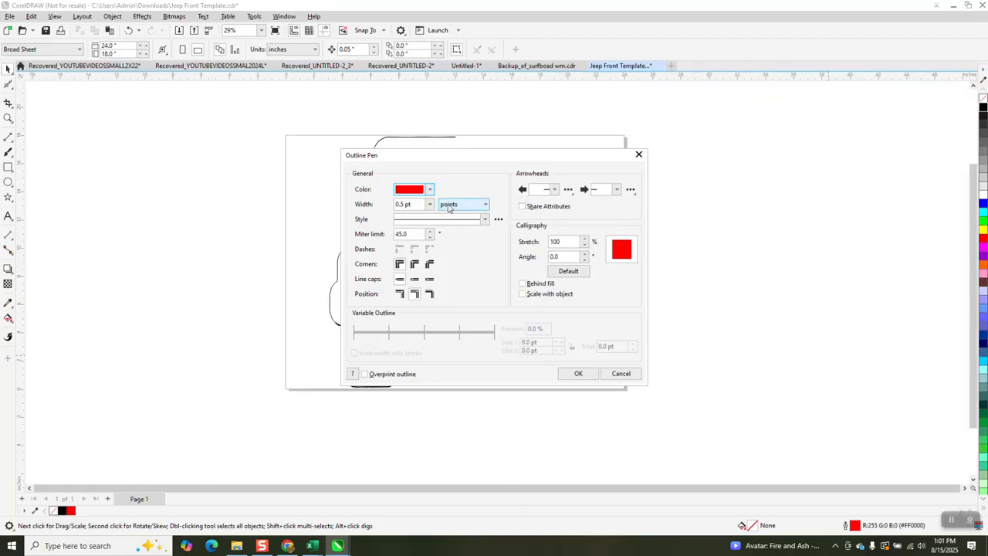
{"action": "left_click", "coordinate": [430, 204]}
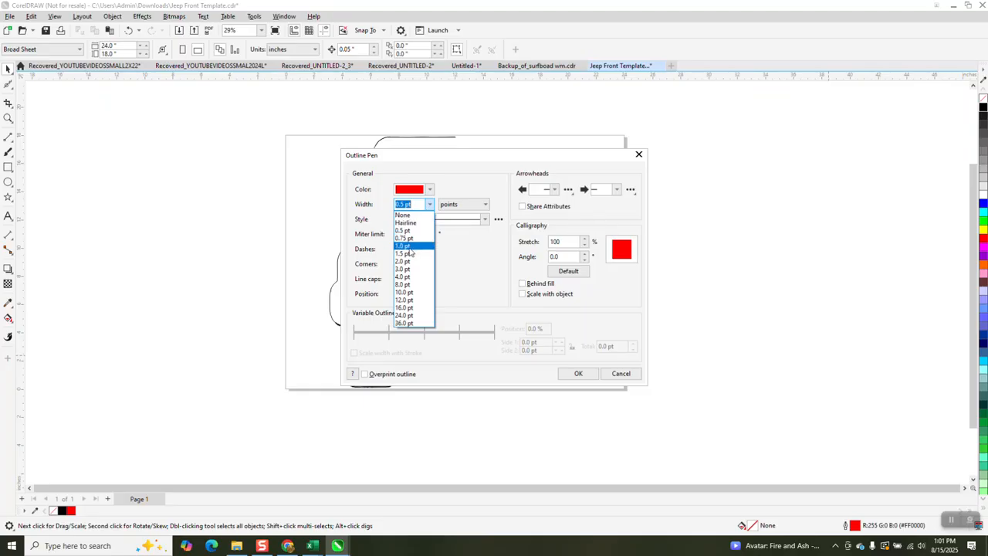
{"action": "left_click", "coordinate": [411, 246]}
{"action": "left_click", "coordinate": [577, 373]}
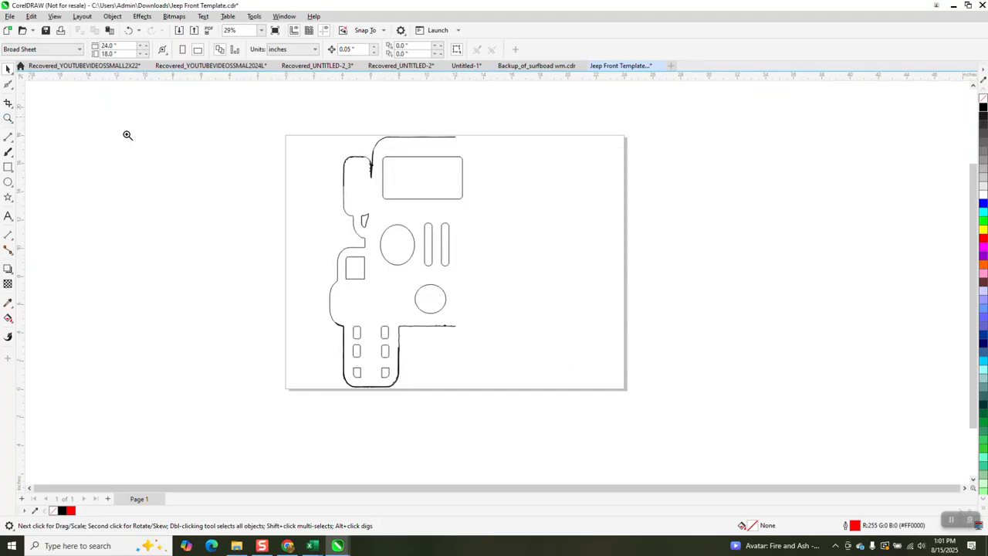
Draw a rectangle about 7.1 × 3.8 inches over the traced windshield frame, starting near its upper-left curve.
{"action": "left_click", "coordinate": [8, 118]}
{"action": "left_click", "coordinate": [455, 196]}
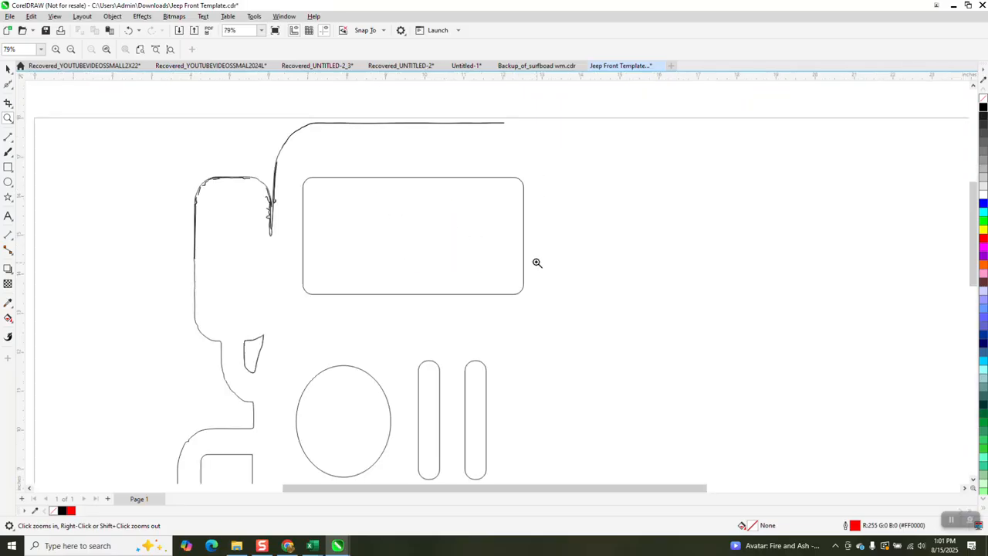
{"action": "right_click", "coordinate": [288, 194]}
{"action": "left_click_drag", "start_coordinate": [223, 172], "coordinate": [323, 292]}
{"action": "right_click", "coordinate": [381, 284]}
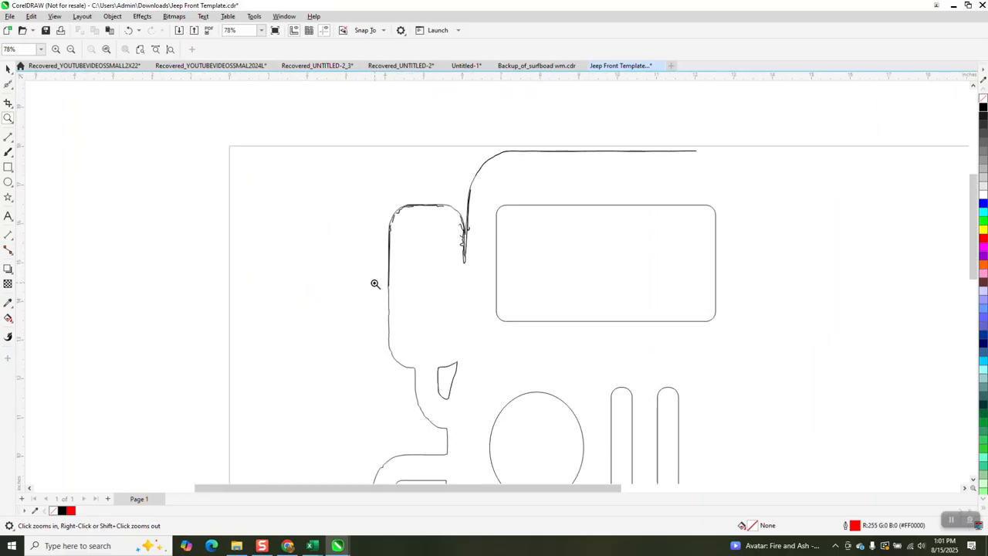
{"action": "right_click", "coordinate": [355, 267]}
{"action": "right_click", "coordinate": [352, 263]}
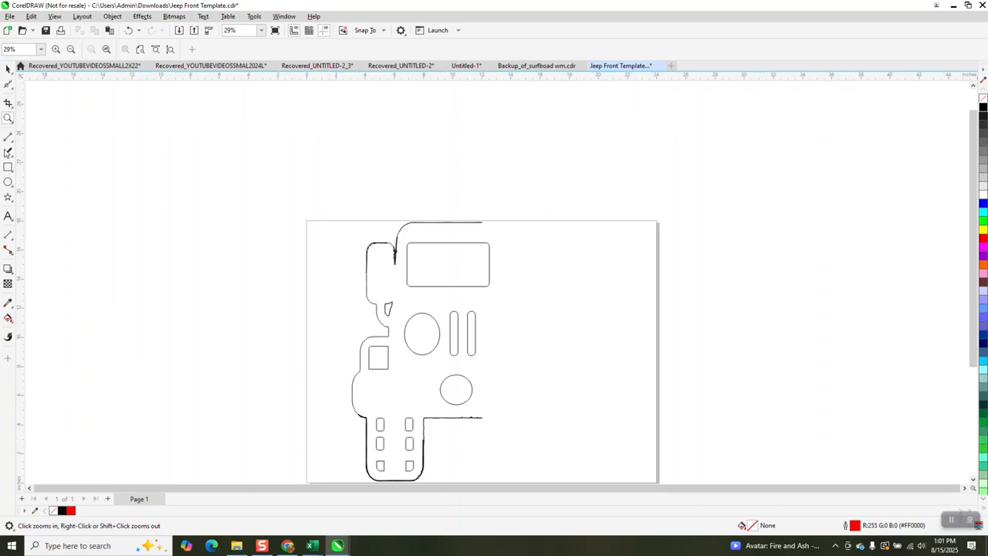
{"action": "left_click_drag", "start_coordinate": [337, 195], "coordinate": [478, 294]}
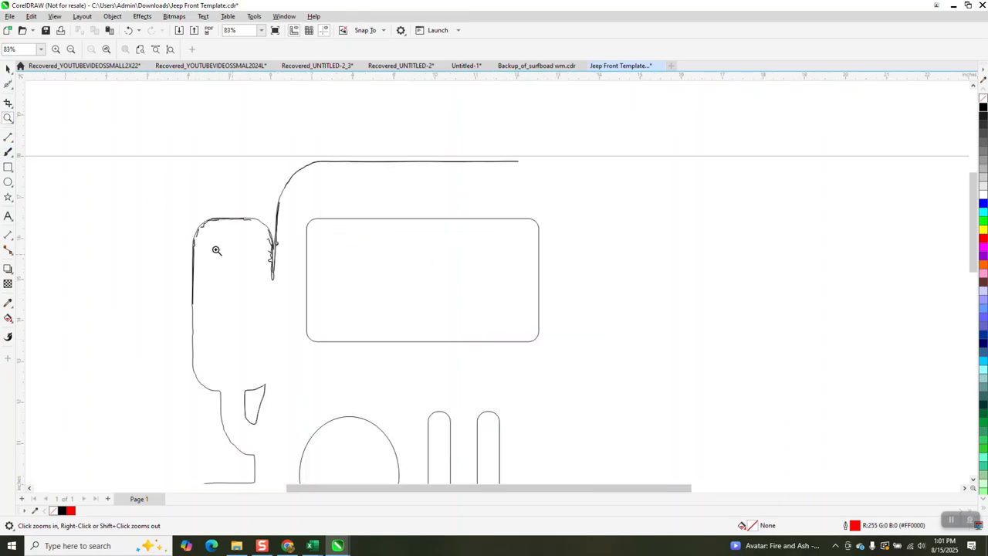
{"action": "left_click", "coordinate": [8, 168]}
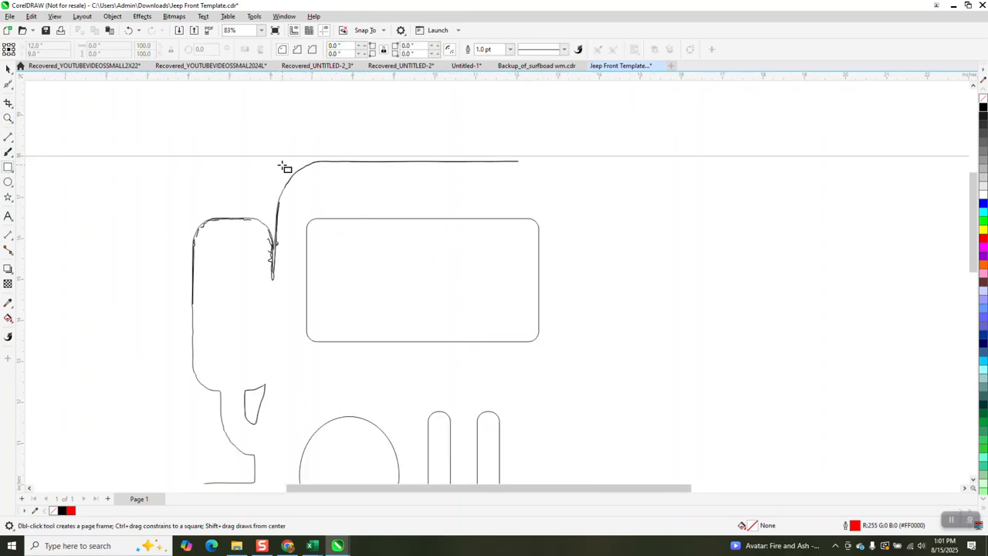
{"action": "left_click_drag", "start_coordinate": [278, 164], "coordinate": [571, 318]}
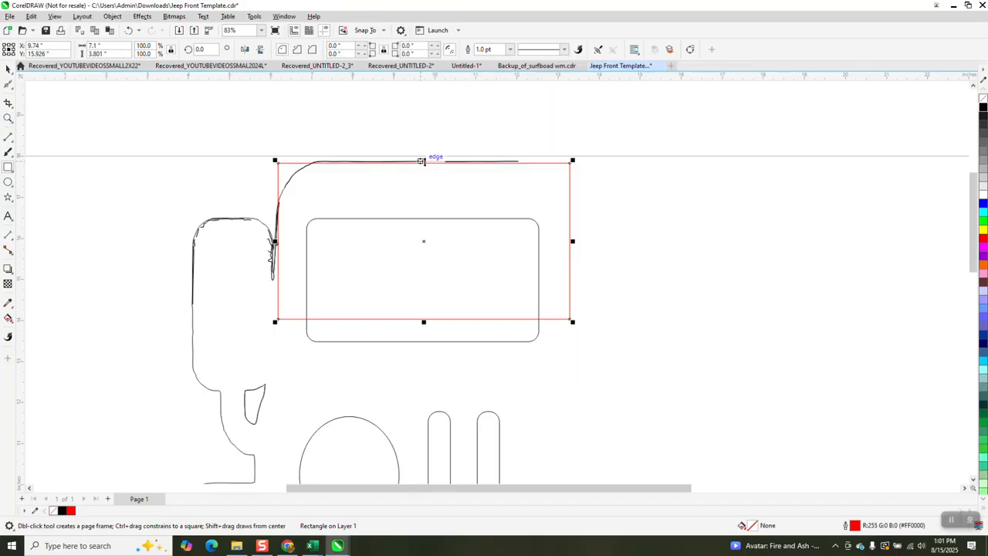
Stretch the windshield rectangle's top and left edges to meet the traced outline, making it about 7.16 × 3.85 inches.
{"action": "key", "text": "space"}
{"action": "left_click_drag", "start_coordinate": [423, 159], "coordinate": [423, 157]}
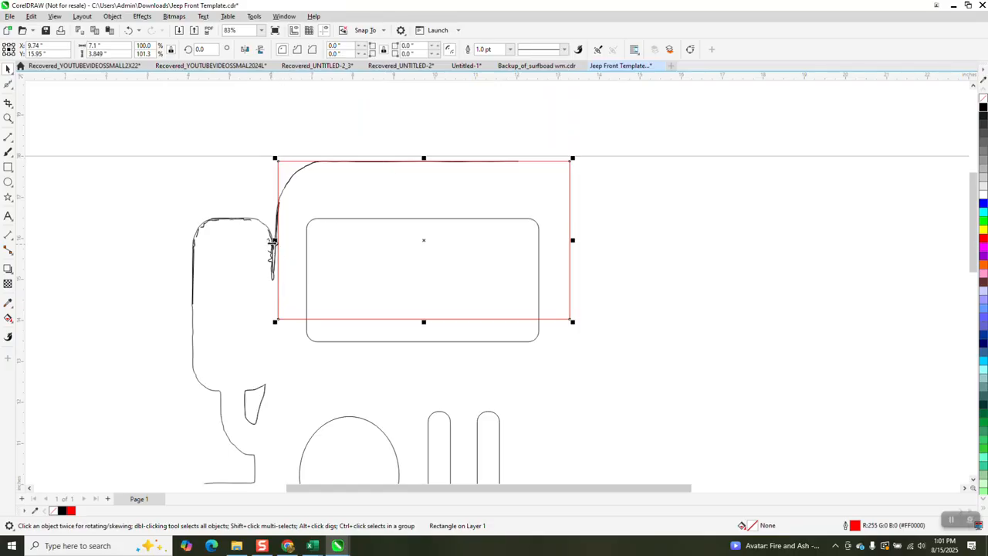
{"action": "left_click_drag", "start_coordinate": [272, 242], "coordinate": [271, 242]}
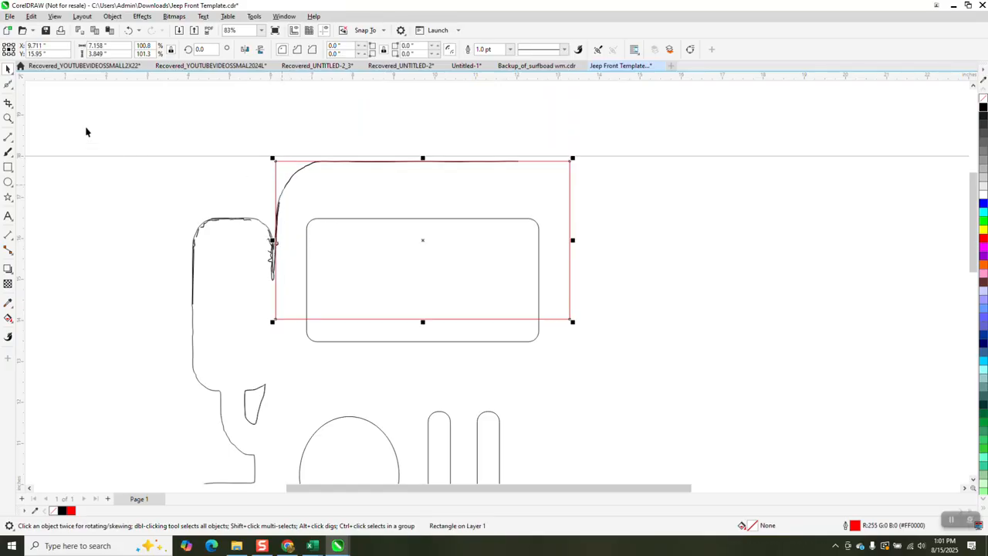
Round only the windshield rectangle's upper-left corner with the Shape tool to about 1.25 inches, following the traced curve.
{"action": "left_click", "coordinate": [13, 88]}
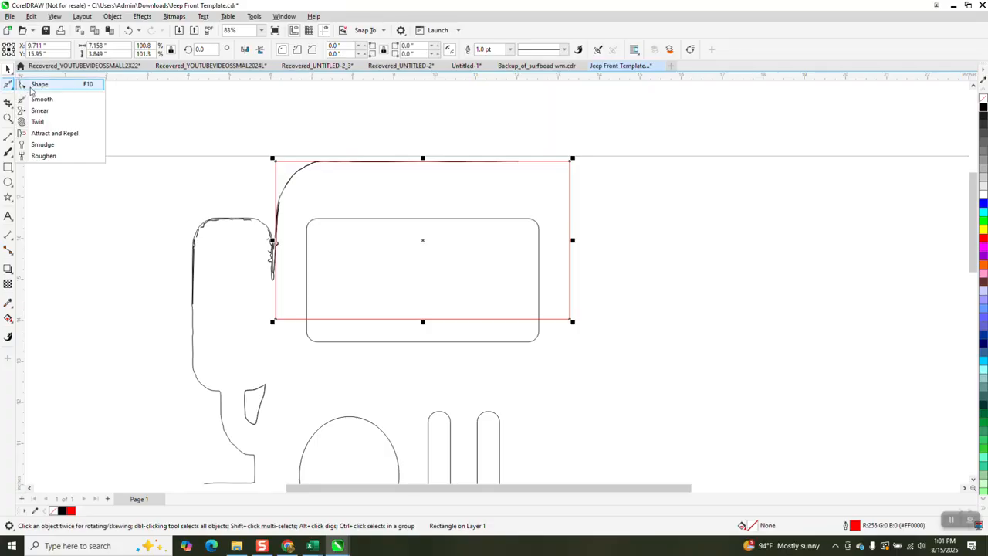
{"action": "left_click", "coordinate": [35, 81]}
{"action": "left_click_drag", "start_coordinate": [276, 164], "coordinate": [328, 162]}
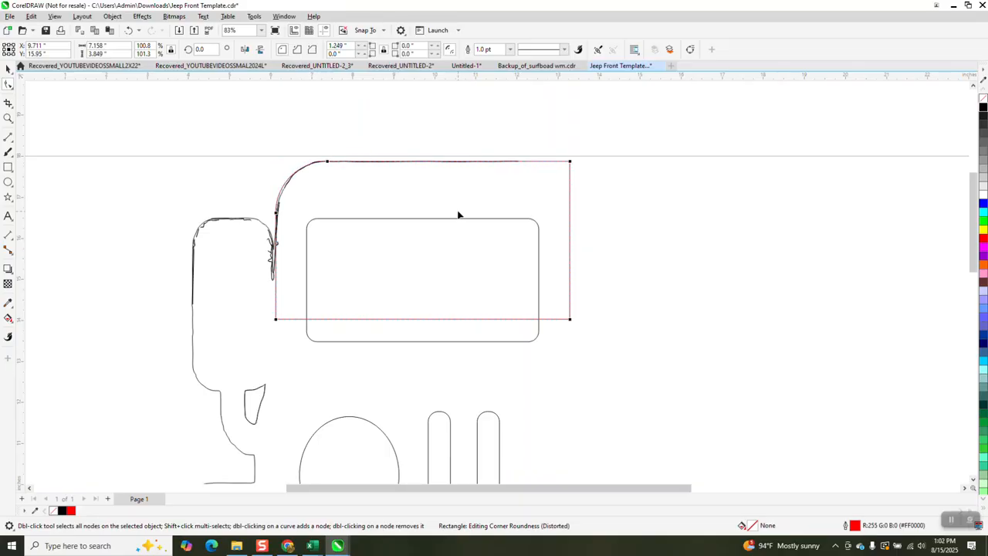
Draw a rectangle for the side mirror, move it onto the traced mirror and narrow it to about 1.99 inches.
{"action": "scroll", "coordinate": [286, 170], "scroll_direction": "down", "scroll_amount": 1}
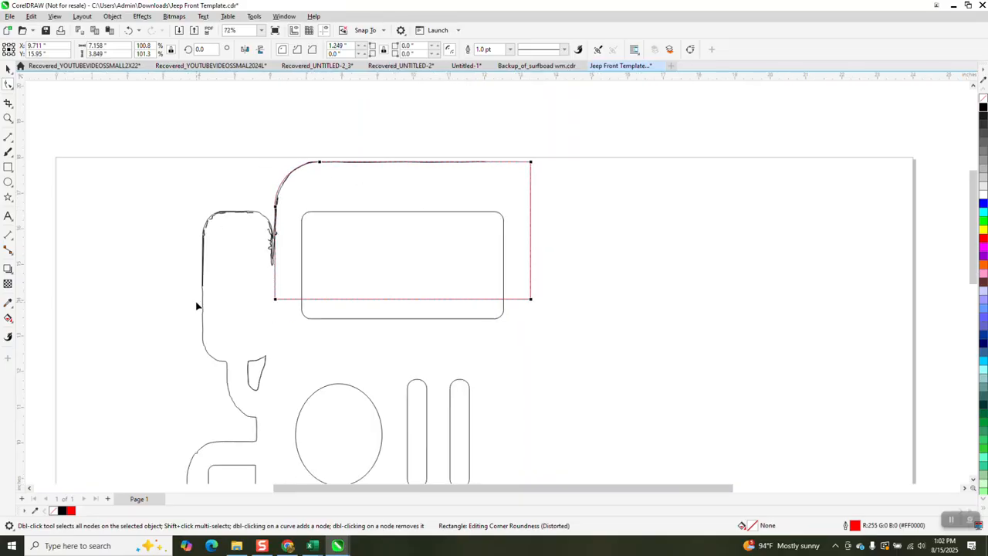
{"action": "left_click", "coordinate": [8, 167]}
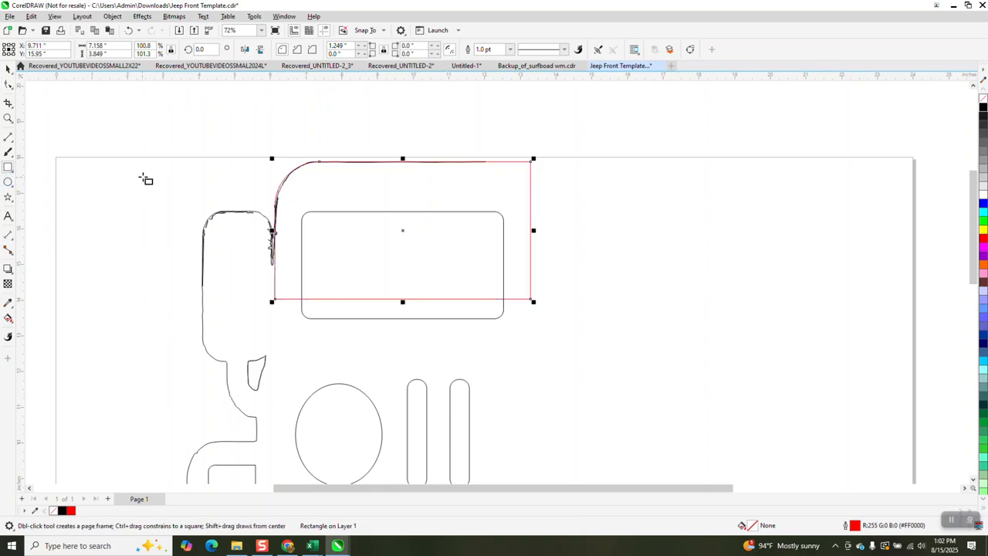
{"action": "left_click_drag", "start_coordinate": [183, 214], "coordinate": [260, 361]}
{"action": "left_click", "coordinate": [8, 68]}
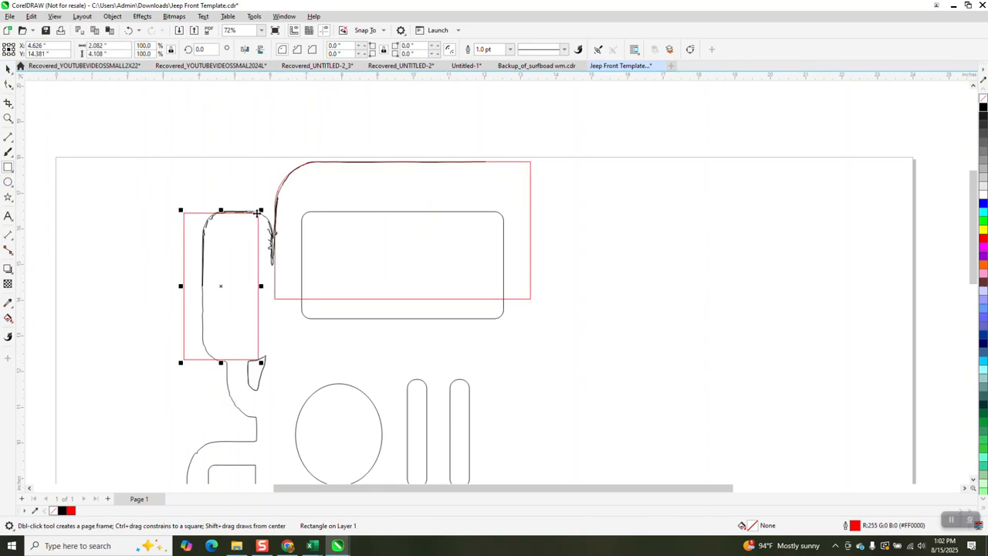
{"action": "mouse_move", "coordinate": [223, 286]}
{"action": "left_mouse_down"}
{"action": "mouse_move", "coordinate": [242, 289]}
{"action": "mouse_move", "coordinate": [204, 286]}
{"action": "left_mouse_up"}
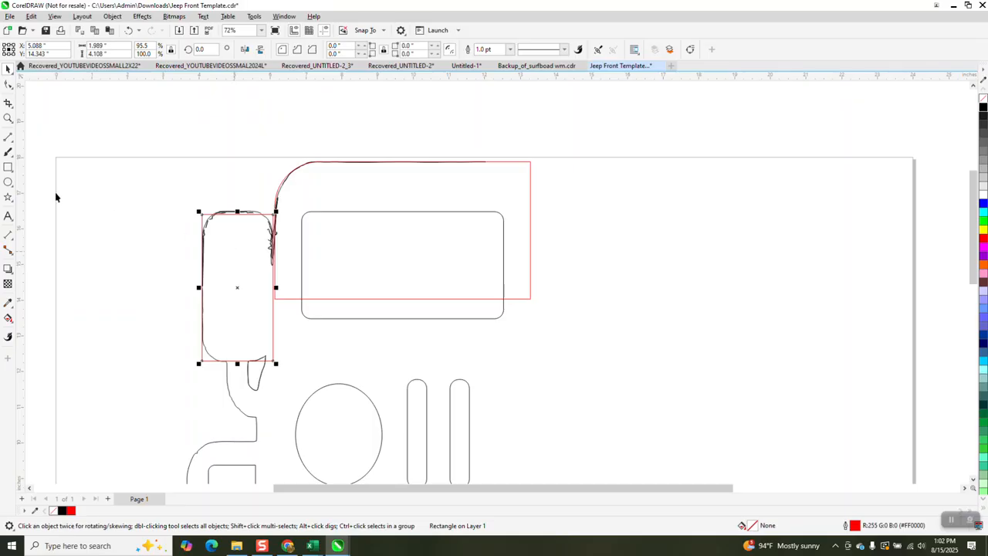
Stretch the mirror rectangle's top edge up to the traced outline, making it about 4.2 inches high.
{"action": "left_click", "coordinate": [8, 118]}
{"action": "left_click_drag", "start_coordinate": [178, 186], "coordinate": [325, 298]}
{"action": "left_click", "coordinate": [8, 68]}
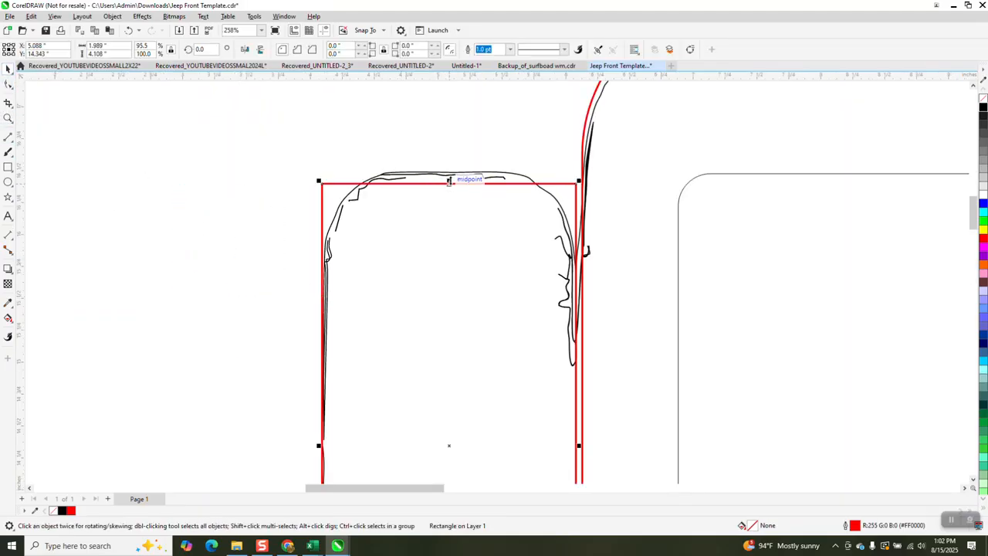
{"action": "scroll", "coordinate": [366, 187], "scroll_direction": "down", "scroll_amount": 3}
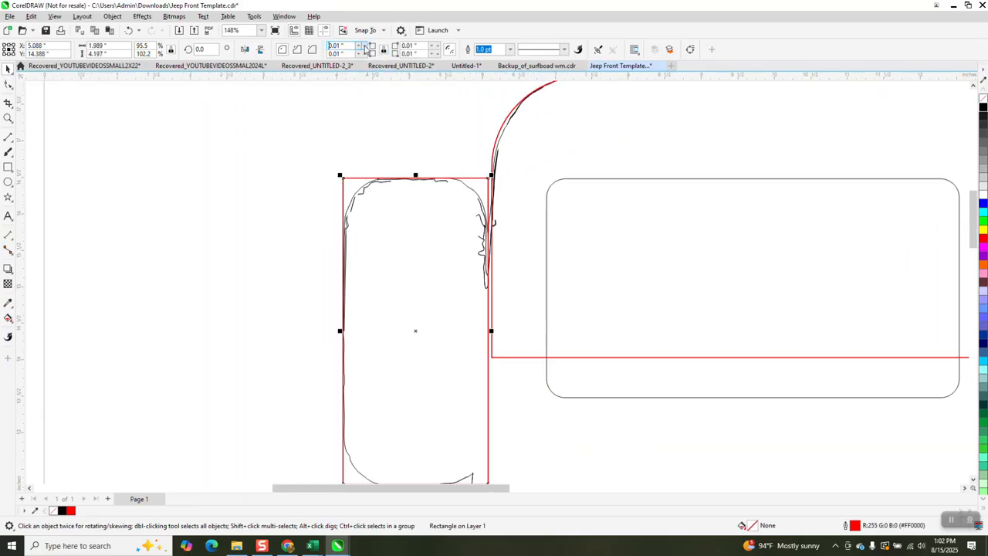
Set all four corner radii of the mirror rectangle to 0.55 inch.
{"action": "left_click", "coordinate": [365, 46]}
{"action": "left_click", "coordinate": [365, 46]}
{"action": "left_click", "coordinate": [366, 46]}
{"action": "left_click", "coordinate": [367, 46]}
{"action": "left_click", "coordinate": [366, 46]}
{"action": "left_click", "coordinate": [366, 46]}
{"action": "left_click", "coordinate": [366, 46]}
{"action": "left_click", "coordinate": [367, 47]}
{"action": "left_click", "coordinate": [366, 47]}
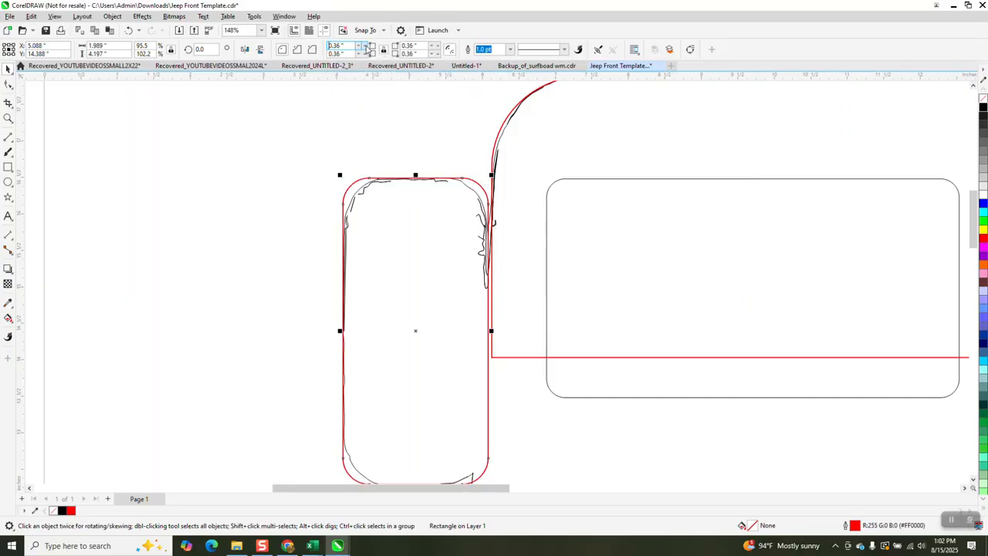
{"action": "left_click", "coordinate": [367, 47]}
{"action": "left_click", "coordinate": [367, 47]}
{"action": "left_click", "coordinate": [366, 47]}
{"action": "left_click", "coordinate": [366, 47]}
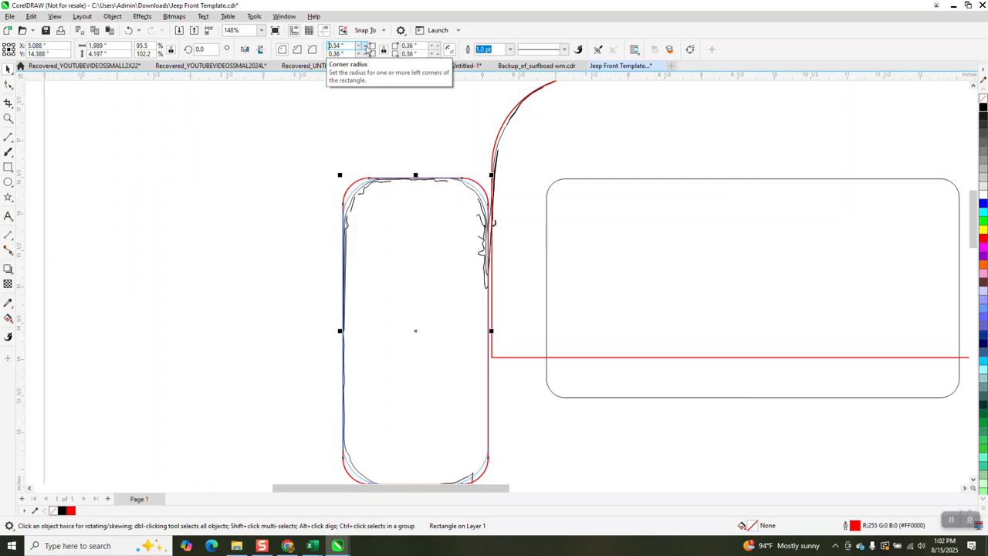
{"action": "left_click", "coordinate": [367, 47]}
{"action": "left_click", "coordinate": [366, 47]}
{"action": "scroll", "coordinate": [493, 299], "scroll_direction": "down", "scroll_amount": 1}
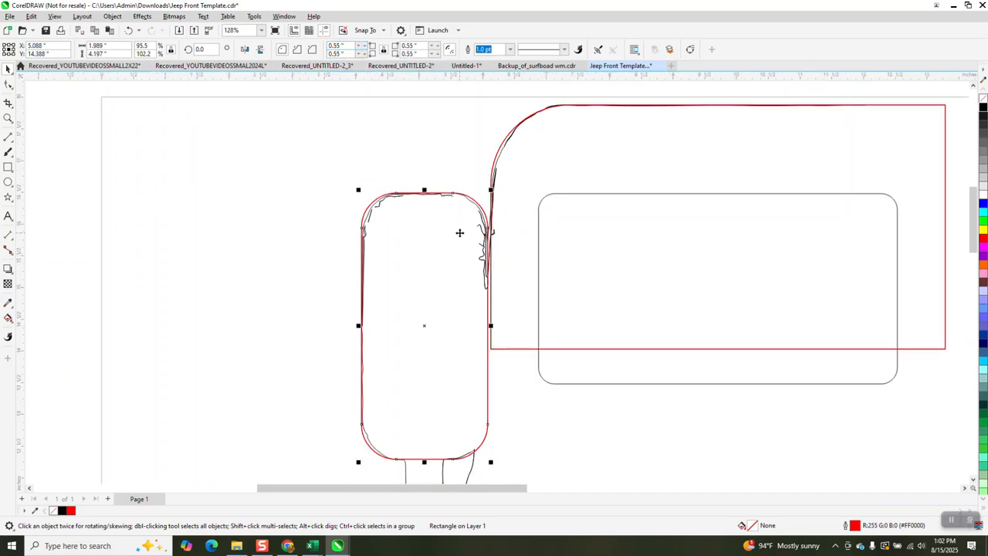
Draw a rectangle about 4.11 × 4.5 inches around the traced tire section with the six small cutouts.
{"action": "scroll", "coordinate": [459, 233], "scroll_direction": "down", "scroll_amount": 4}
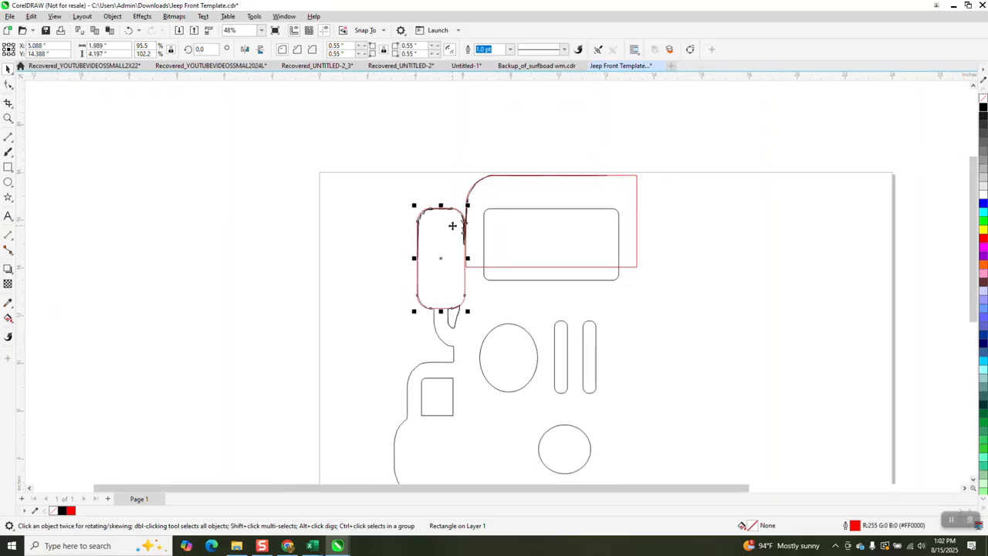
{"action": "scroll", "coordinate": [444, 229], "scroll_direction": "down", "scroll_amount": 1}
{"action": "scroll", "coordinate": [443, 230], "scroll_direction": "down", "scroll_amount": 1}
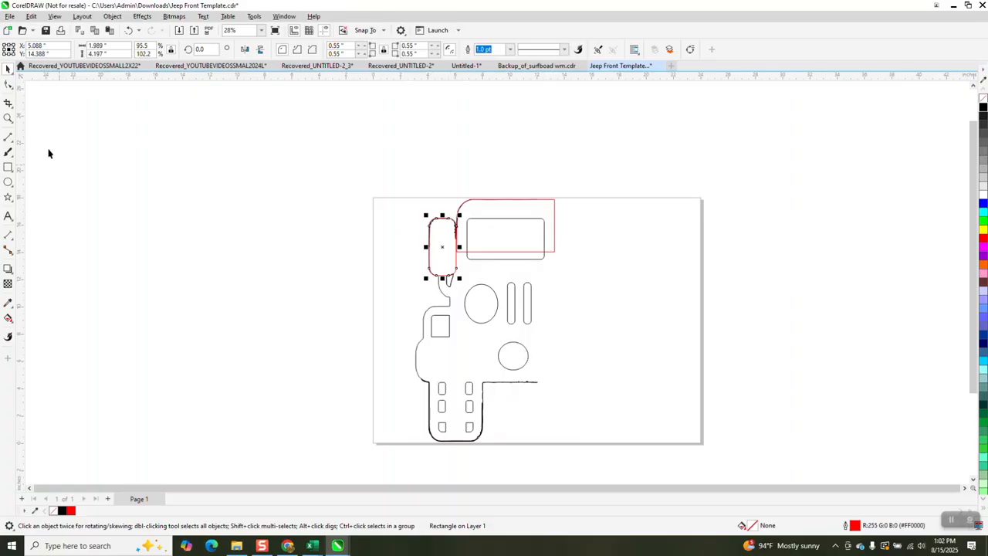
{"action": "left_click", "coordinate": [7, 118]}
{"action": "scroll", "coordinate": [527, 422], "scroll_direction": "up", "scroll_amount": 3}
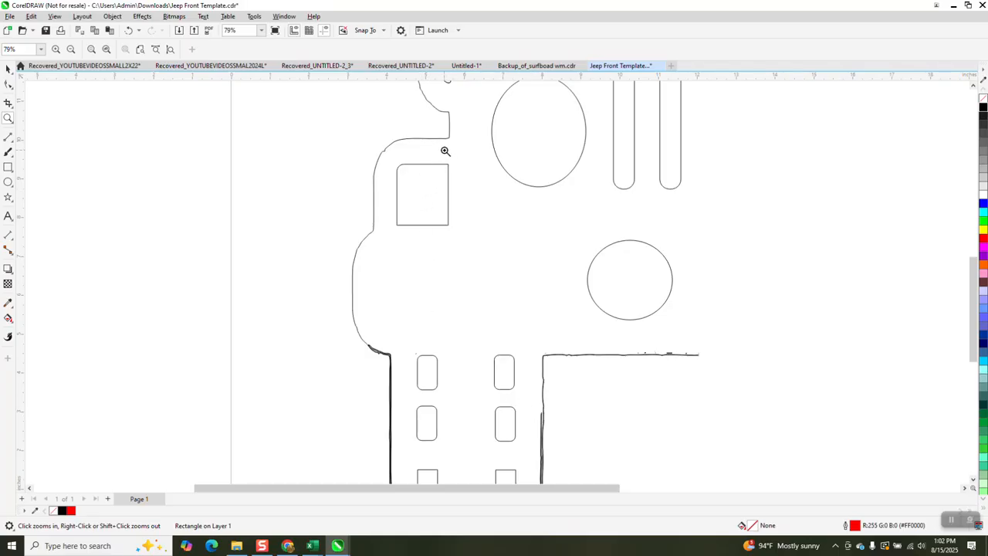
{"action": "scroll", "coordinate": [450, 146], "scroll_direction": "down", "scroll_amount": 3}
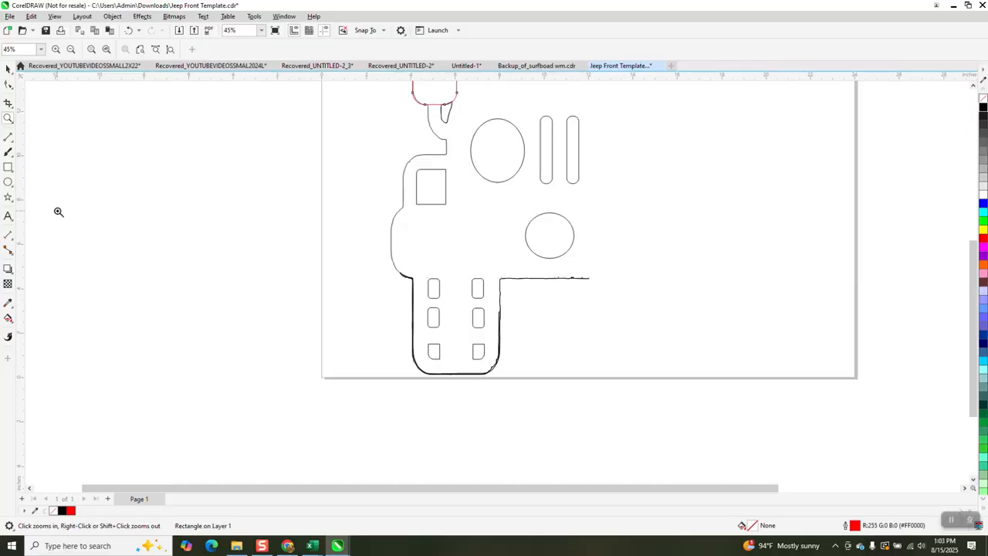
{"action": "left_click", "coordinate": [8, 167]}
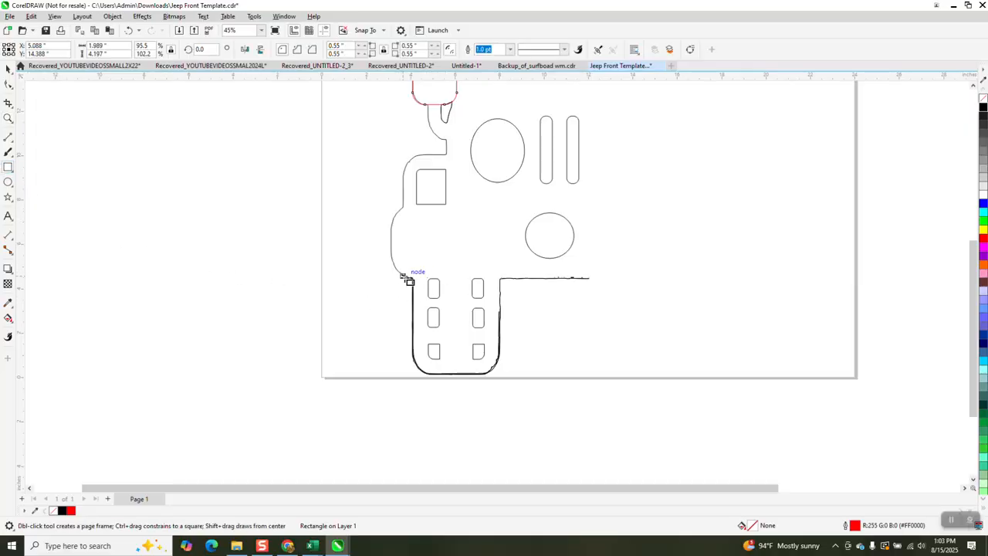
{"action": "left_click_drag", "start_coordinate": [410, 278], "coordinate": [503, 375]}
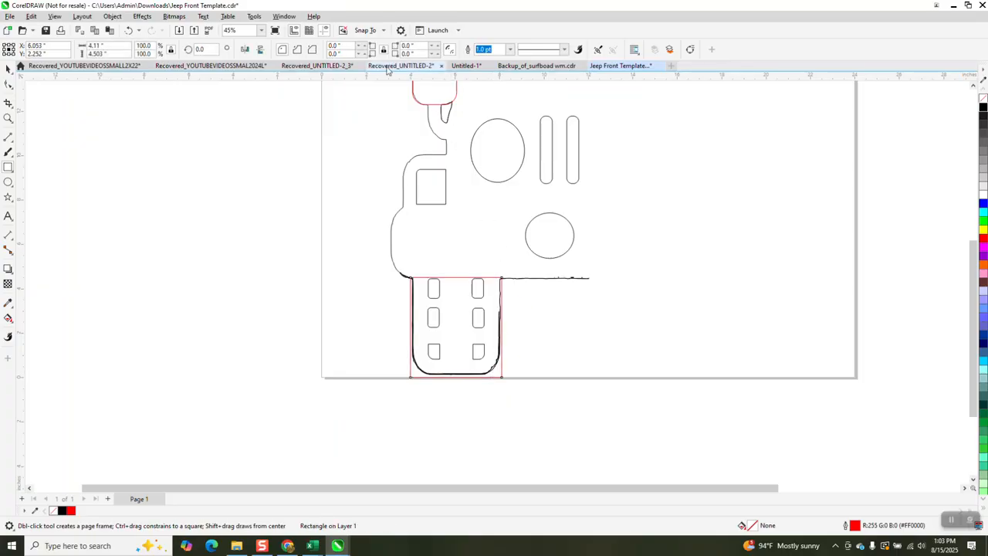
Try a radius of 0.75 inch on the tire rectangle's lower-left corner.
{"action": "left_click", "coordinate": [351, 52]}
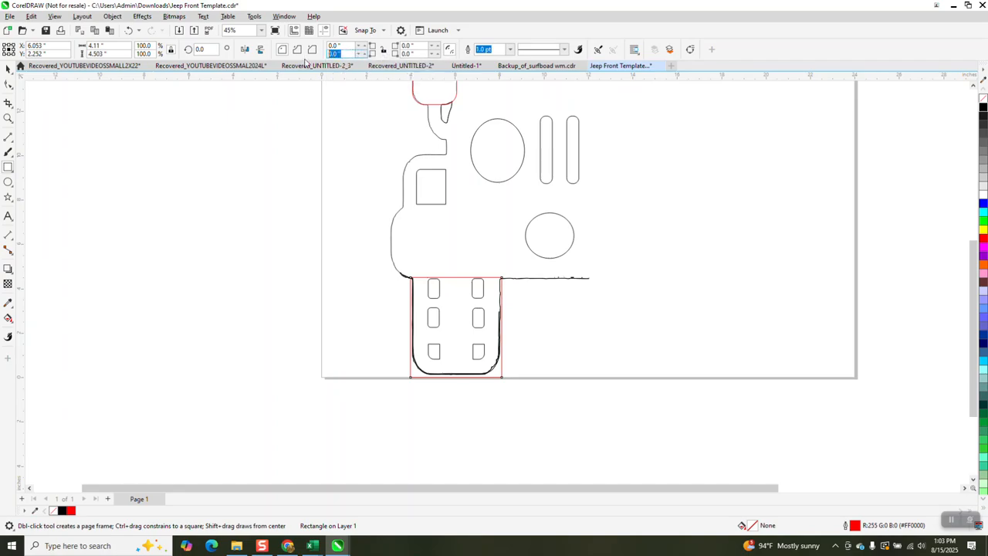
{"action": "type", "text": "25"}
{"action": "key", "text": "Return"}
{"action": "left_click", "coordinate": [339, 54]}
{"action": "left_click", "coordinate": [348, 53]}
{"action": "type", "text": "0.75"}
{"action": "key", "text": "Return"}
Set the radius of the tire rectangle's two lower corners to 0.9 inch, leaving the upper corners square.
{"action": "left_click", "coordinate": [348, 53]}
{"action": "type", "text": "0.9"}
{"action": "key", "text": "Return"}
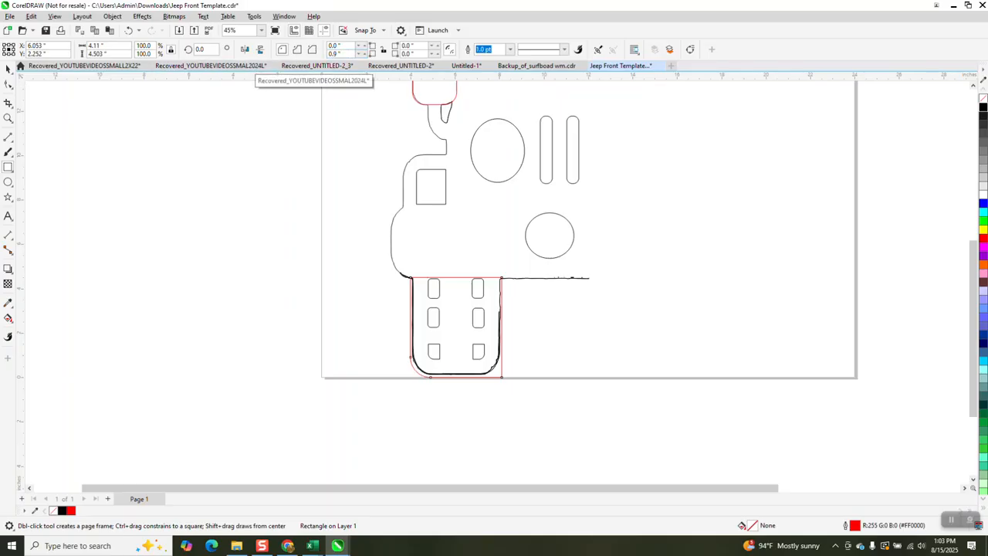
{"action": "left_click", "coordinate": [417, 53]}
{"action": "type", "text": "0.9"}
{"action": "key", "text": "Return"}
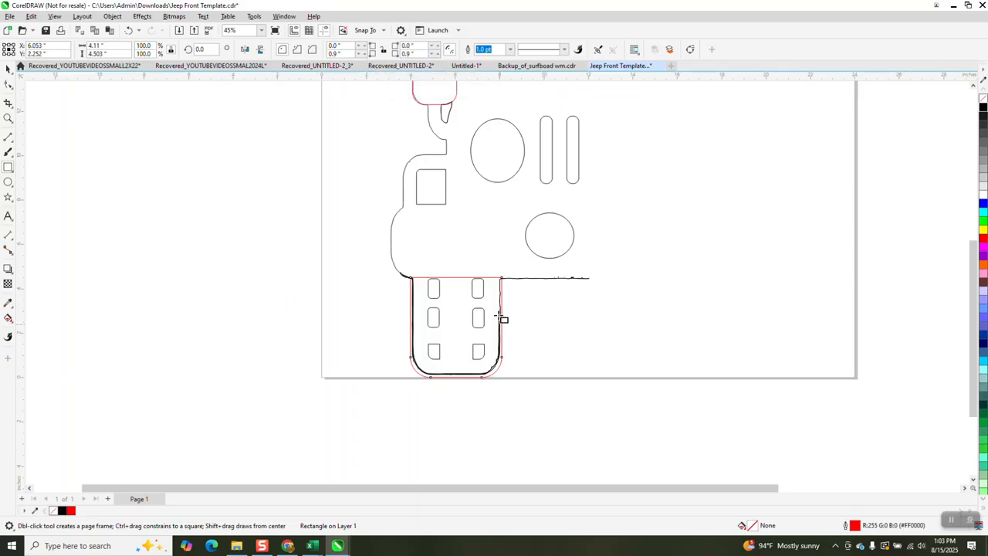
Draw a straight horizontal line about 4.5 inches long from the tire rectangle's upper-right corner, along and past the traced bottom edge.
{"action": "left_click", "coordinate": [10, 119]}
{"action": "left_click_drag", "start_coordinate": [506, 262], "coordinate": [638, 325]}
{"action": "scroll", "coordinate": [571, 332], "scroll_direction": "down", "scroll_amount": 4}
{"action": "scroll", "coordinate": [534, 330], "scroll_direction": "down", "scroll_amount": 2}
{"action": "scroll", "coordinate": [442, 300], "scroll_direction": "down", "scroll_amount": 2}
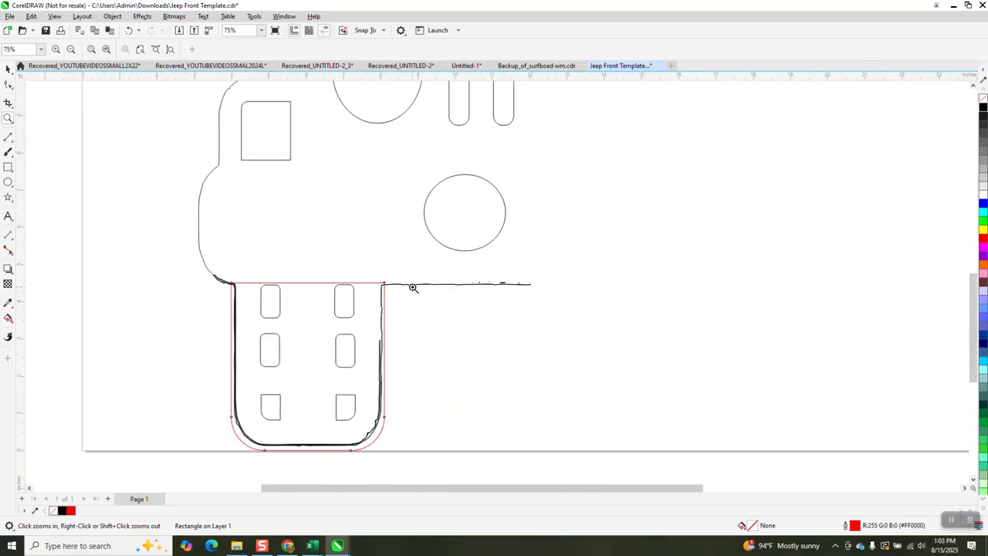
{"action": "left_click", "coordinate": [12, 144]}
{"action": "left_click", "coordinate": [37, 151]}
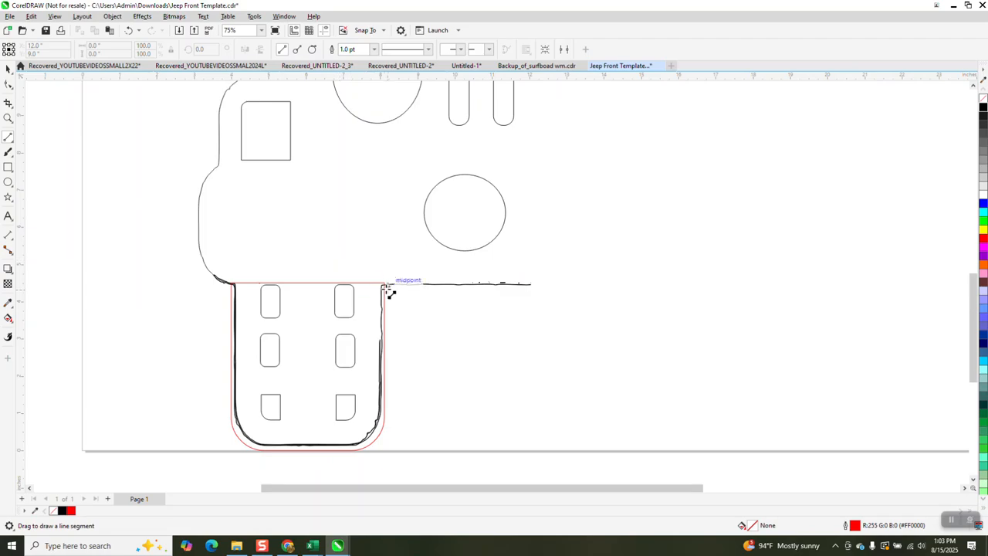
{"action": "left_click_drag", "start_coordinate": [396, 284], "coordinate": [557, 293]}
{"action": "scroll", "coordinate": [509, 311], "scroll_direction": "down", "scroll_amount": 1}
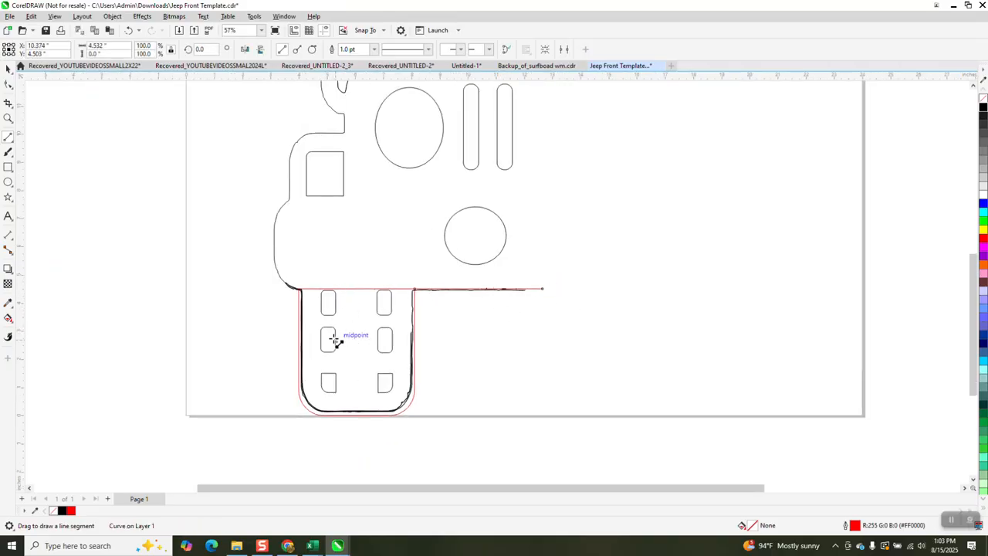
Draw a rectangle about 5.07 × 3.11 inches over the bulging traced section directly above the tire rectangle.
{"action": "left_click", "coordinate": [8, 118]}
{"action": "scroll", "coordinate": [316, 151], "scroll_direction": "down", "scroll_amount": 1}
{"action": "scroll", "coordinate": [317, 152], "scroll_direction": "down", "scroll_amount": 1}
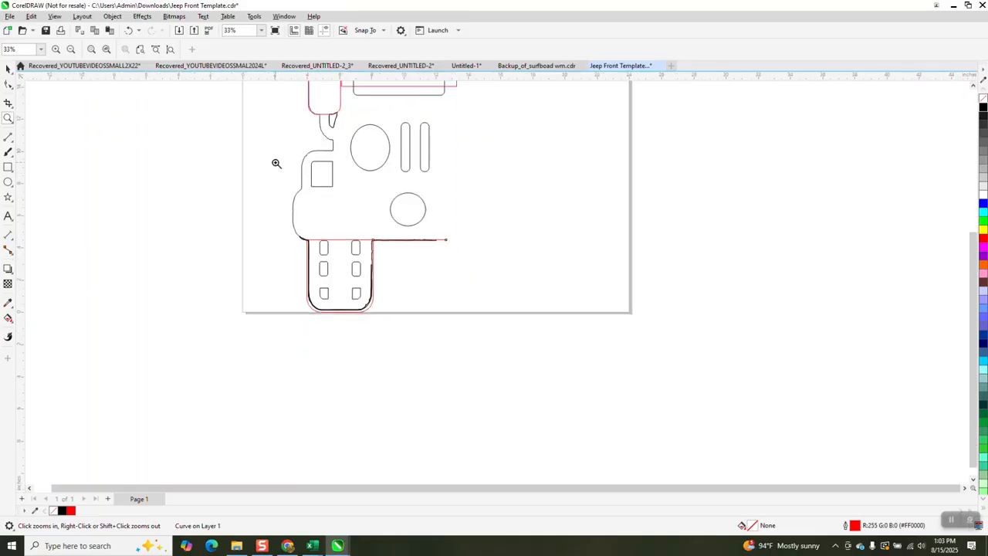
{"action": "left_click_drag", "start_coordinate": [276, 163], "coordinate": [356, 271]}
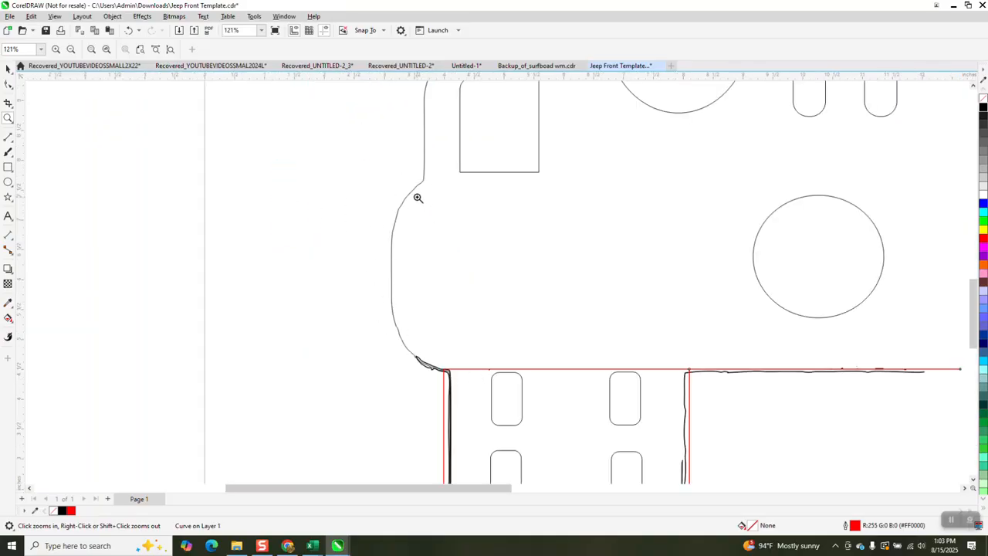
{"action": "scroll", "coordinate": [417, 197], "scroll_direction": "down", "scroll_amount": 2}
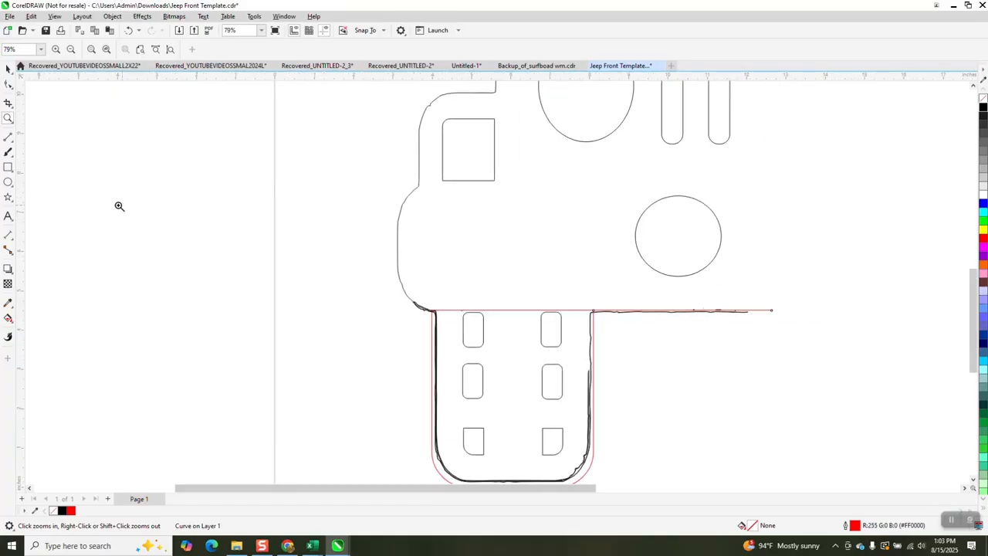
{"action": "left_click", "coordinate": [8, 167]}
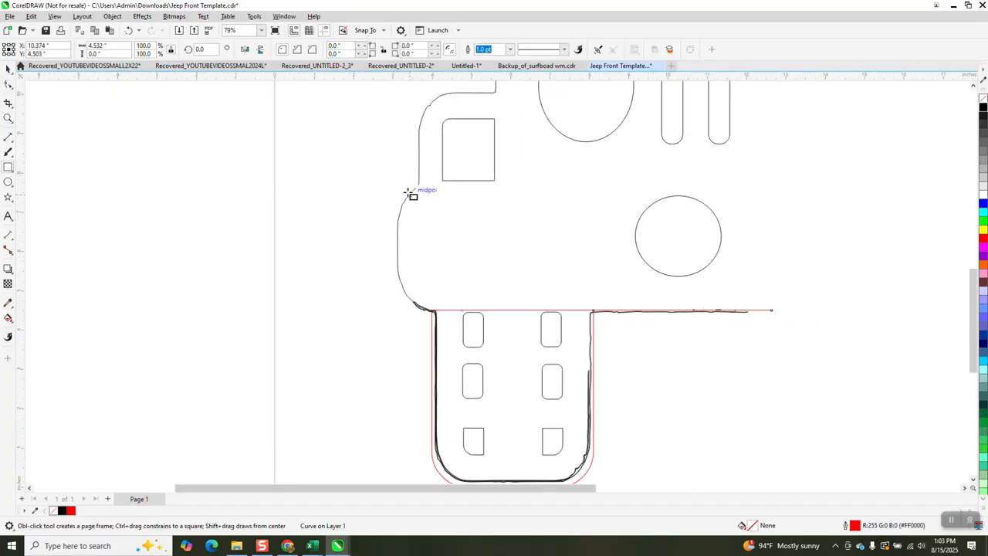
{"action": "left_click_drag", "start_coordinate": [400, 187], "coordinate": [596, 311]}
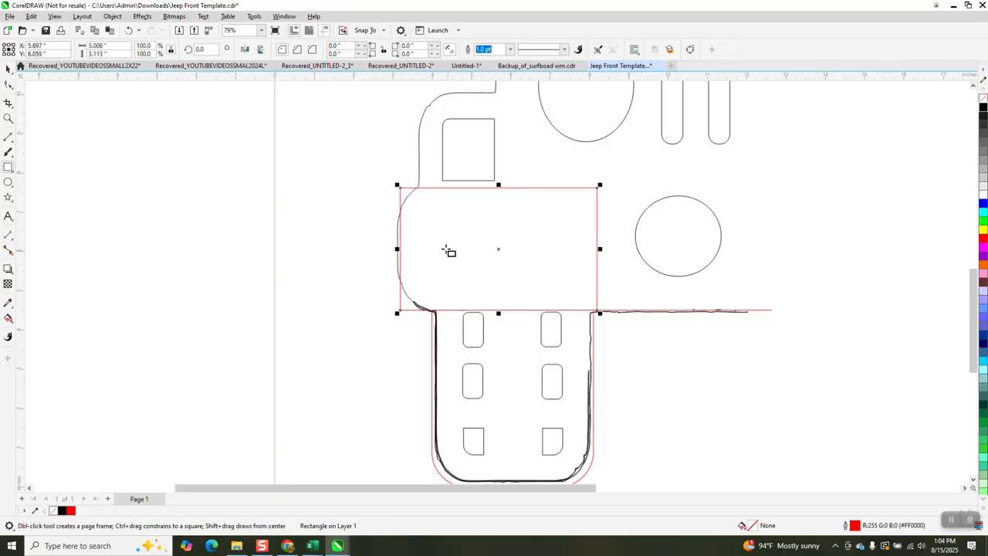
{"action": "left_click_drag", "start_coordinate": [393, 248], "coordinate": [394, 248]}
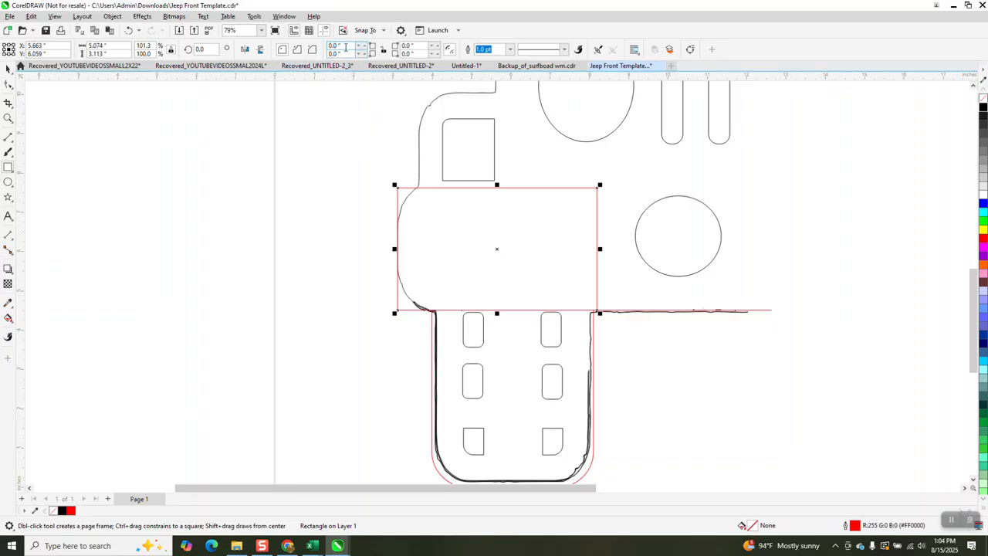
Set the radius of the new rectangle's two left corners to 0.9 inch, leaving the right corners square.
{"action": "type", "text": "0.9"}
{"action": "key", "text": "Return"}
{"action": "left_click", "coordinate": [340, 53]}
{"action": "type", "text": "0.9"}
{"action": "key", "text": "Return"}
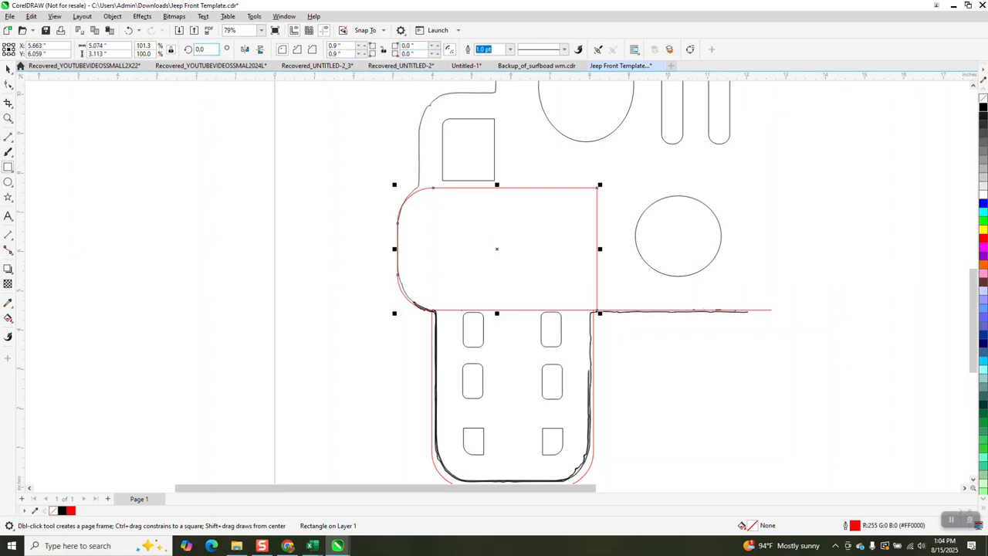
Draw a rectangle about 2.23 × 2.52 inches around the square cutout section and round its upper-left corner to 0.9 inch.
{"action": "scroll", "coordinate": [432, 214], "scroll_direction": "down", "scroll_amount": 1}
{"action": "scroll", "coordinate": [426, 263], "scroll_direction": "down", "scroll_amount": 1}
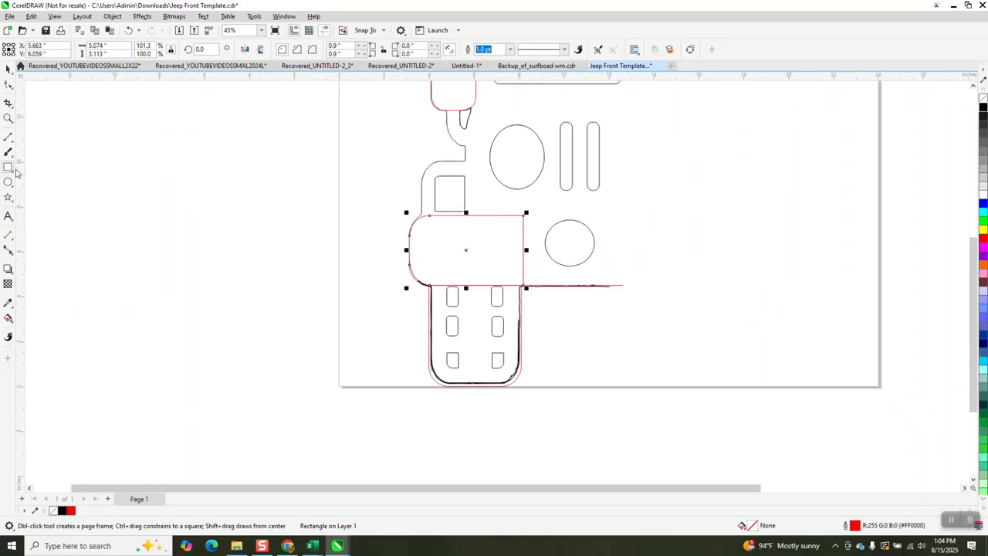
{"action": "left_click", "coordinate": [9, 117]}
{"action": "left_click", "coordinate": [478, 209]}
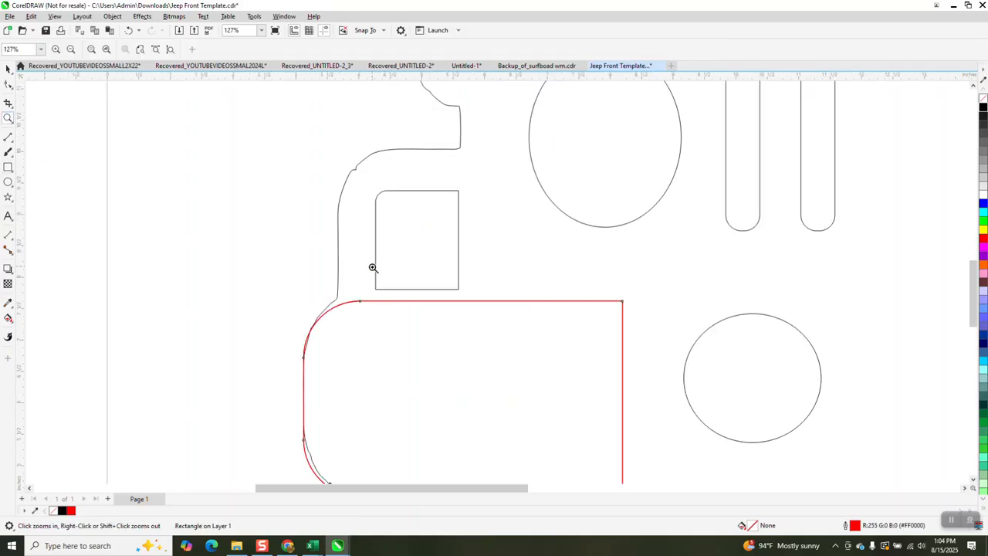
{"action": "left_click", "coordinate": [8, 166]}
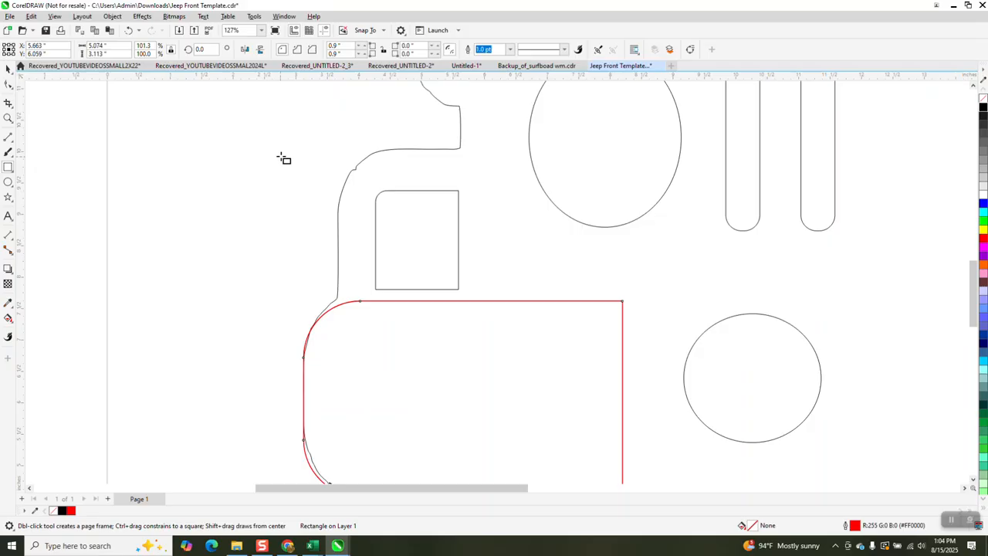
{"action": "left_click_drag", "start_coordinate": [324, 148], "coordinate": [478, 305]}
{"action": "left_click_drag", "start_coordinate": [321, 228], "coordinate": [334, 228]}
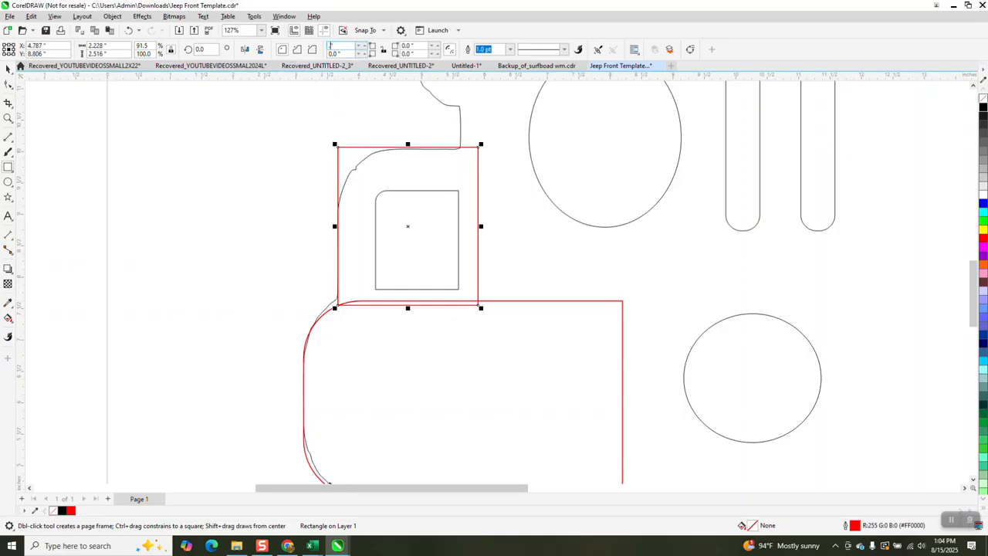
Draw a vertical 2-point line about 0.91 inch long upward from the cutout section's rectangle, along and past the short traced edge.
{"action": "scroll", "coordinate": [351, 395], "scroll_direction": "down", "scroll_amount": 2}
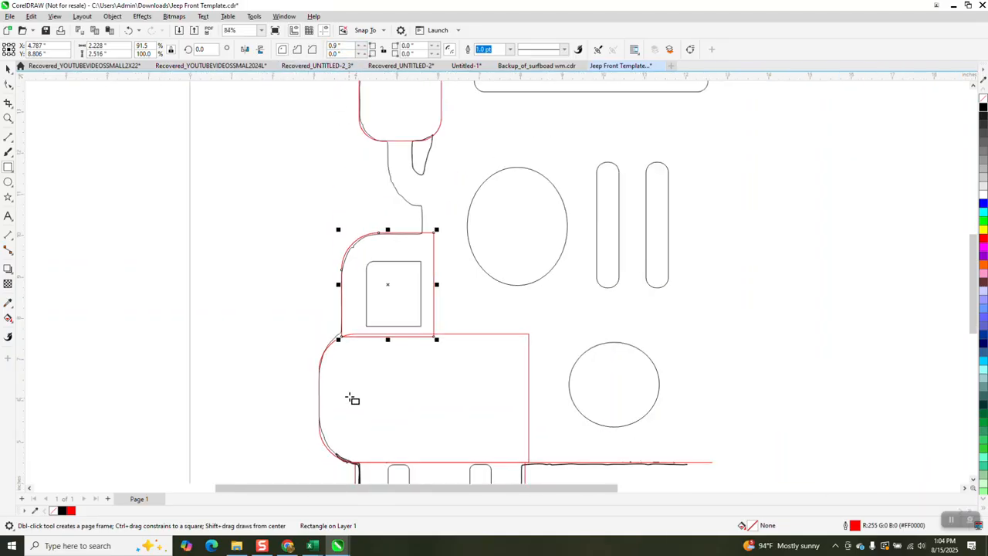
{"action": "scroll", "coordinate": [339, 389], "scroll_direction": "down", "scroll_amount": 2}
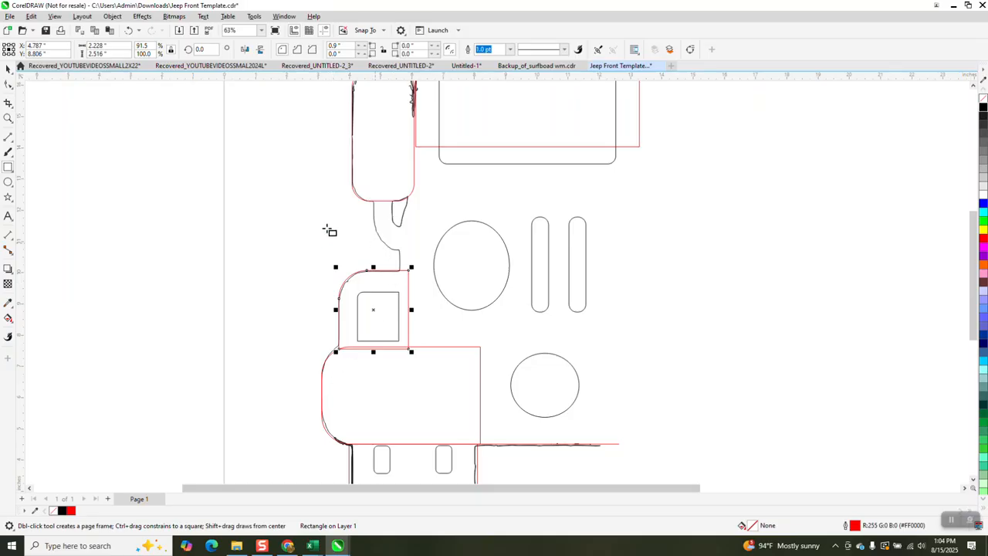
{"action": "left_click", "coordinate": [8, 117]}
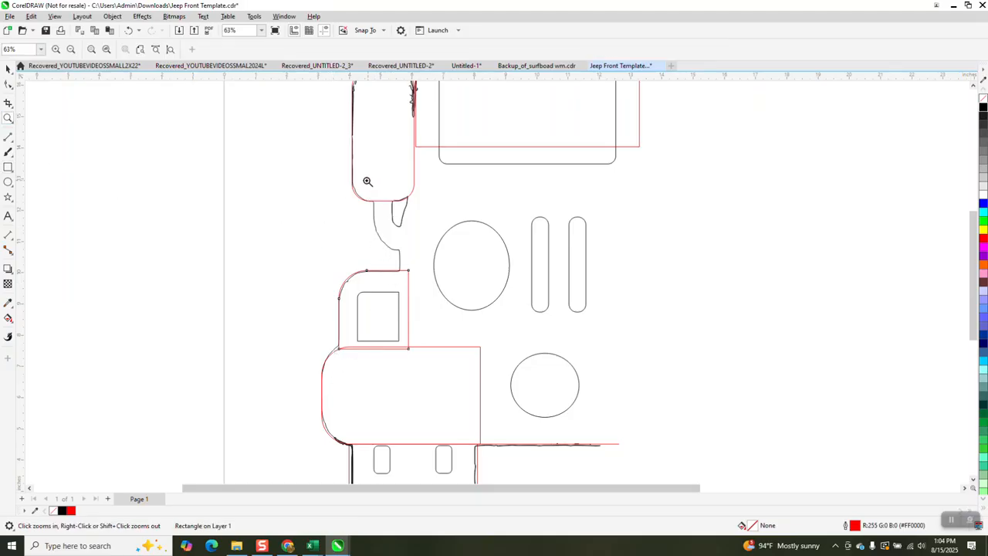
{"action": "left_click_drag", "start_coordinate": [366, 181], "coordinate": [470, 317]}
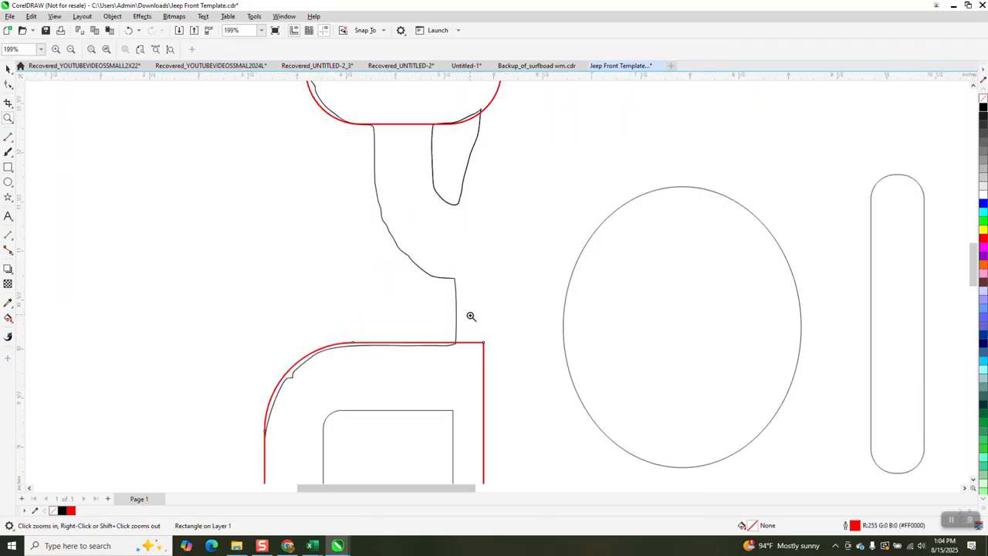
{"action": "left_click", "coordinate": [13, 145]}
{"action": "left_click", "coordinate": [40, 147]}
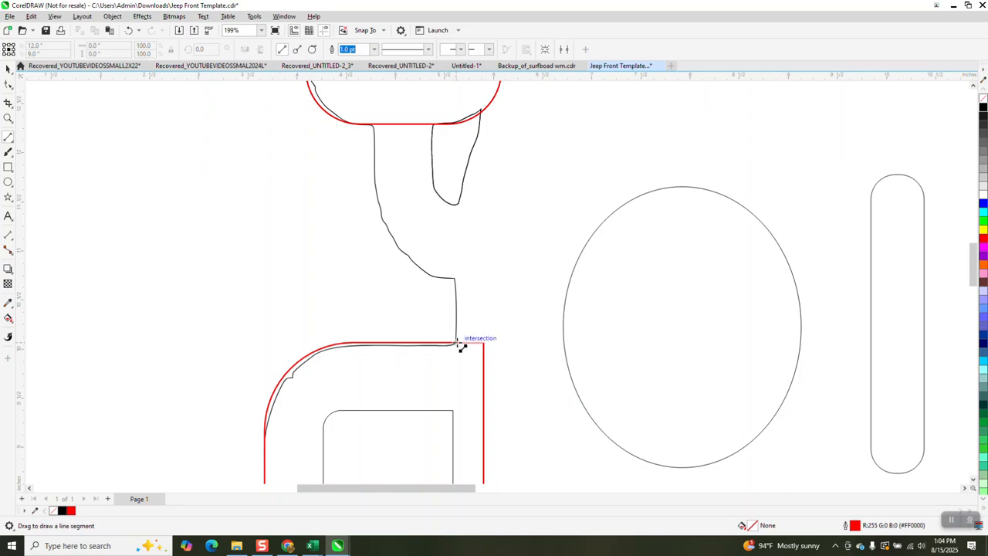
{"action": "left_click_drag", "start_coordinate": [457, 341], "coordinate": [452, 256]}
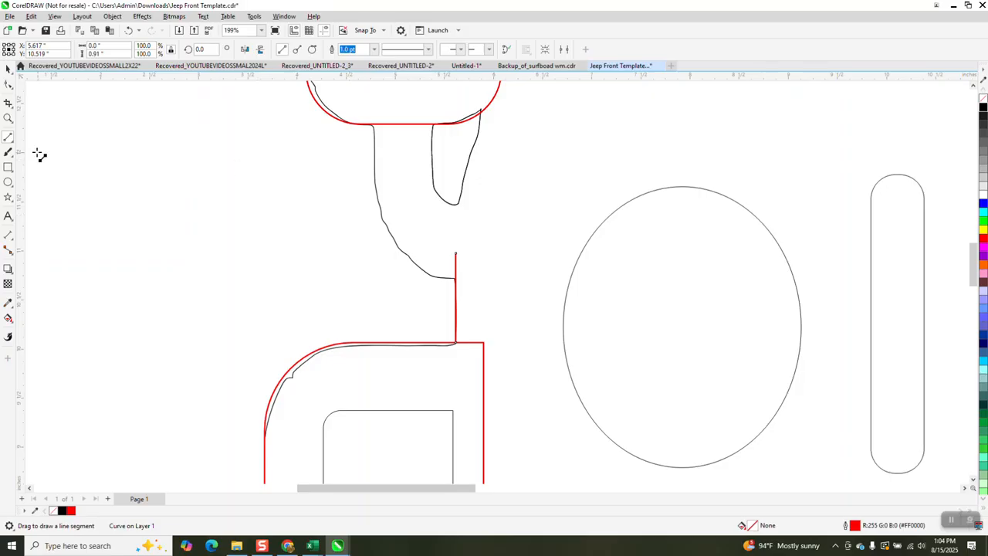
Draw a 3-point curve about 0.83 × 1.57 inches along the traced arc, from the mirror rectangle's bottom edge to the vertical line.
{"action": "left_click", "coordinate": [13, 141]}
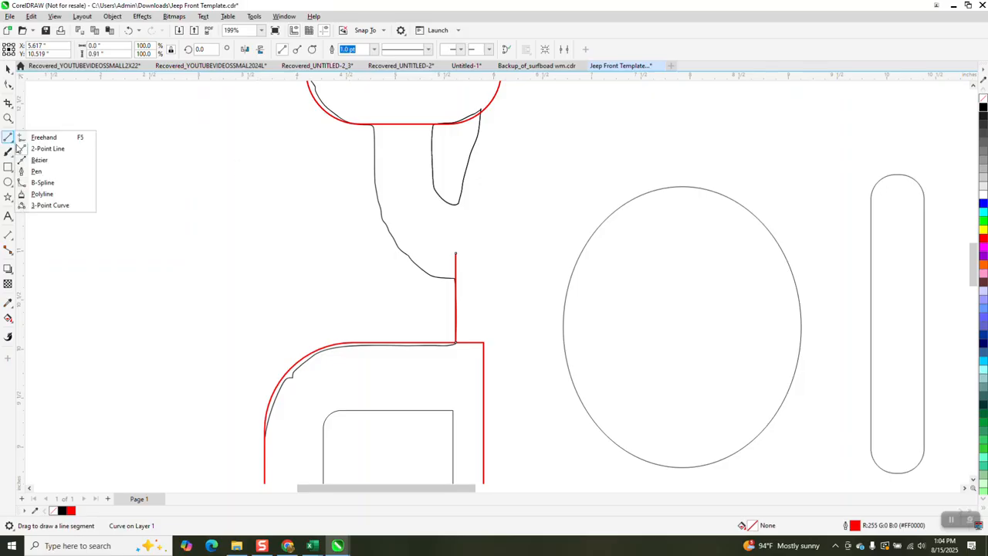
{"action": "left_click", "coordinate": [49, 204]}
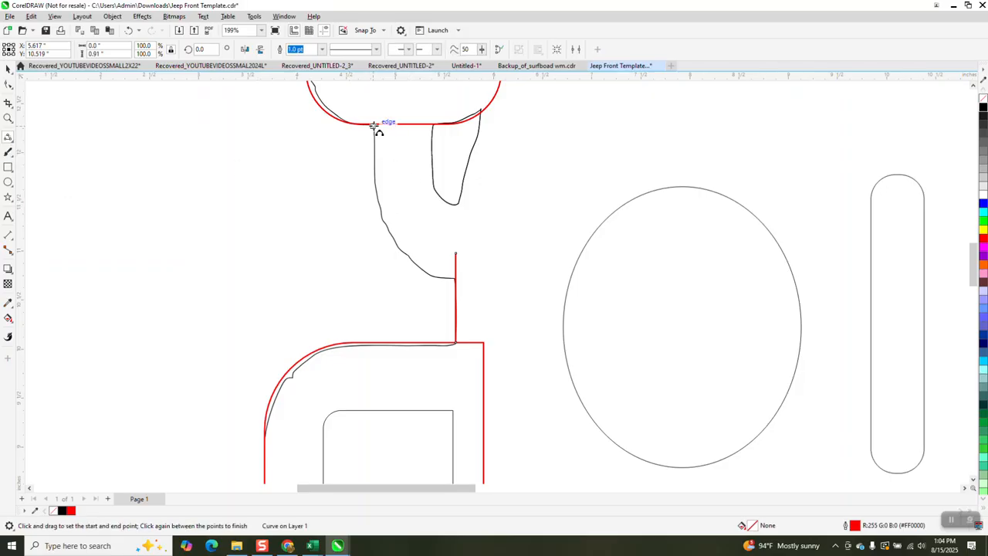
{"action": "left_click_drag", "start_coordinate": [373, 125], "coordinate": [450, 278]}
{"action": "left_click", "coordinate": [395, 247]}
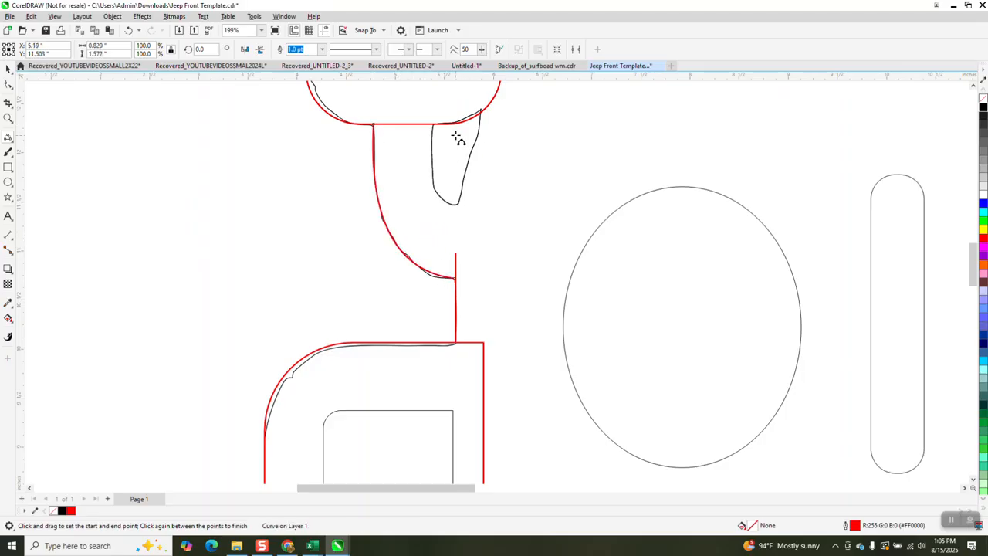
{"action": "left_click_drag", "start_coordinate": [428, 125], "coordinate": [440, 197]}
{"action": "left_click", "coordinate": [442, 199]}
{"action": "key", "text": "Delete"}
Retrace the small tapered shape below the mirror with a 3-point curve on its left side and a freehand line on its right.
{"action": "left_click_drag", "start_coordinate": [432, 125], "coordinate": [439, 199]}
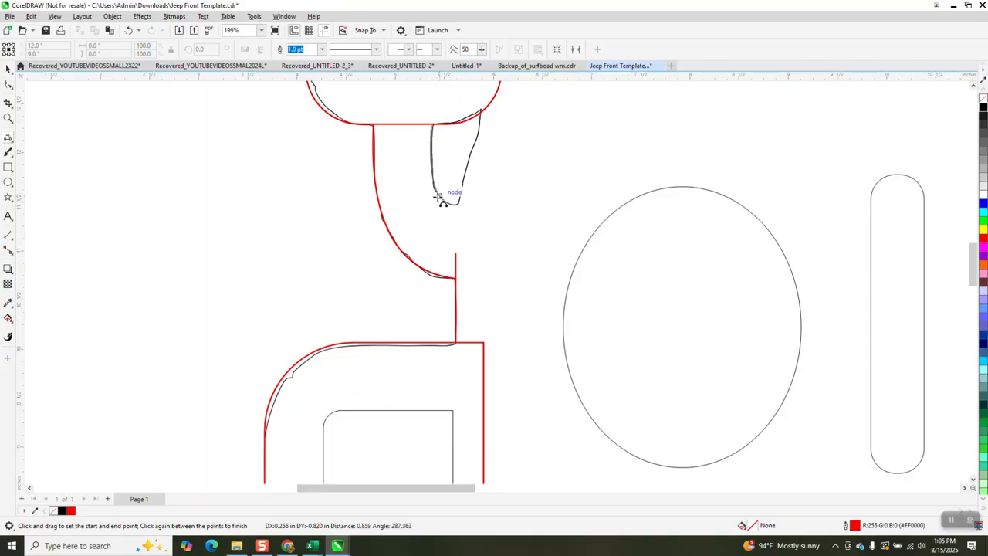
{"action": "left_click", "coordinate": [439, 199]}
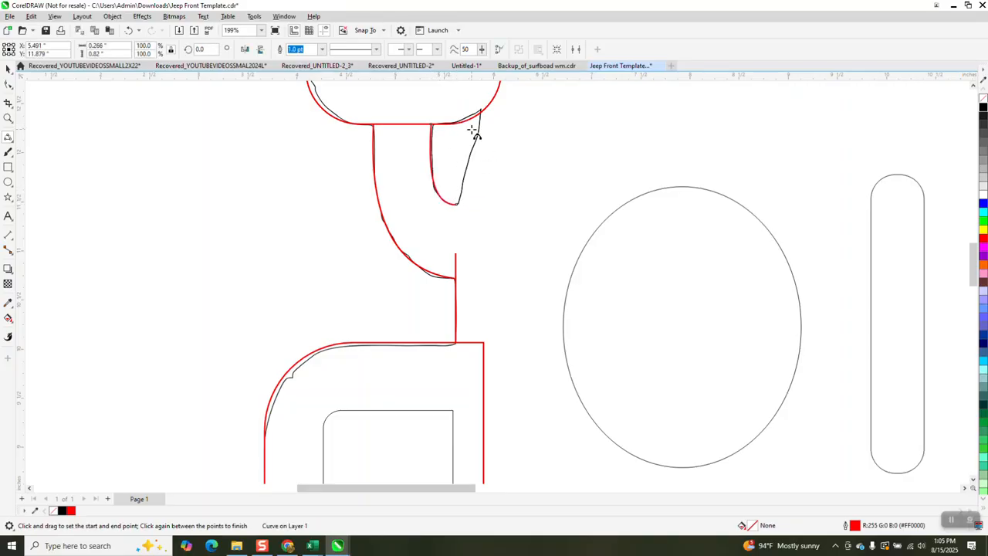
{"action": "left_click", "coordinate": [12, 145]}
{"action": "left_click", "coordinate": [42, 138]}
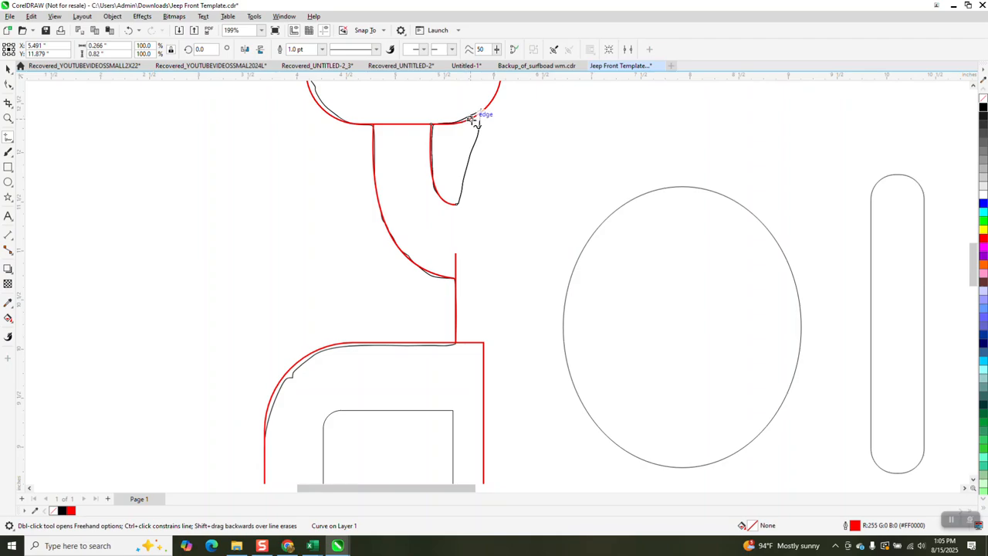
{"action": "left_click", "coordinate": [480, 110]}
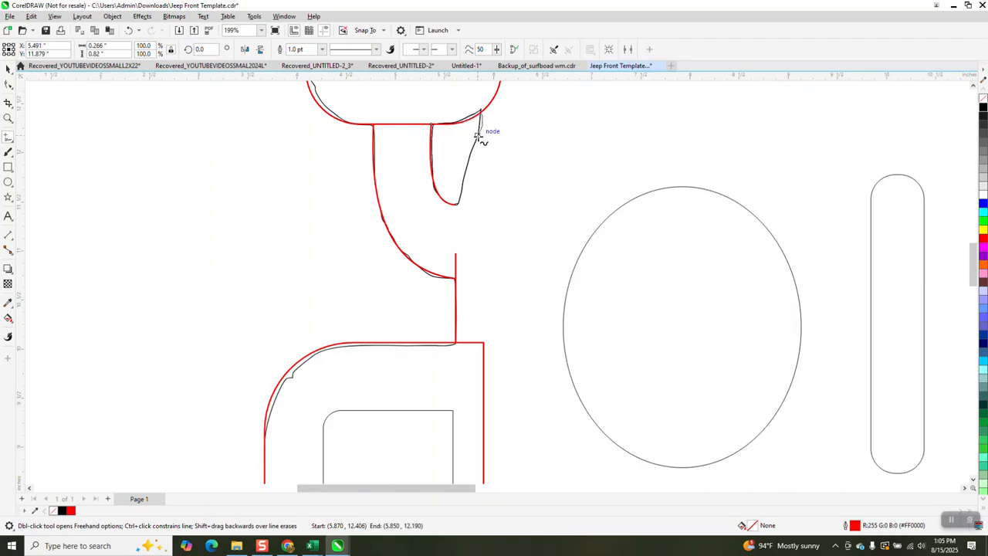
{"action": "left_click", "coordinate": [459, 203]}
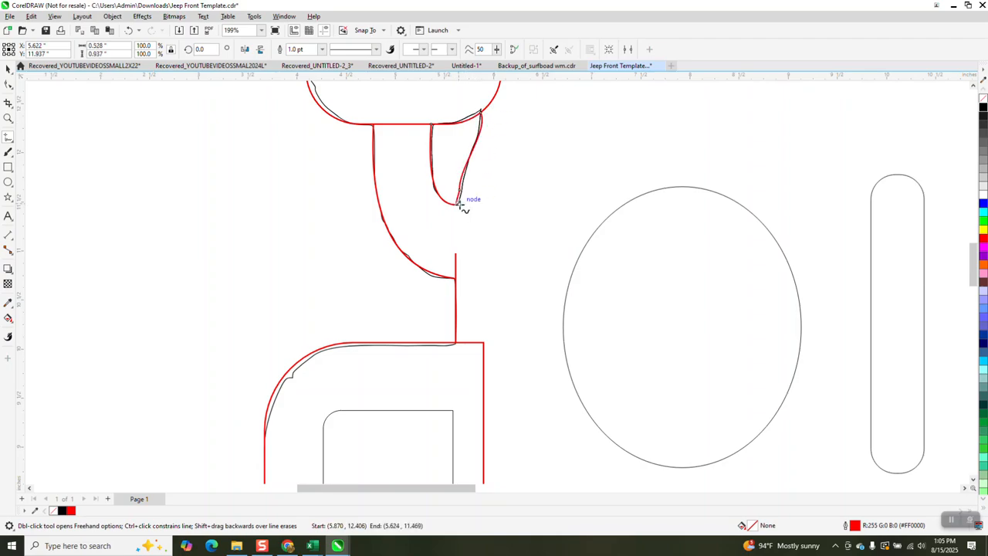
Set the nudge distance to 12 inches with nothing selected.
{"action": "scroll", "coordinate": [327, 244], "scroll_direction": "down", "scroll_amount": 4}
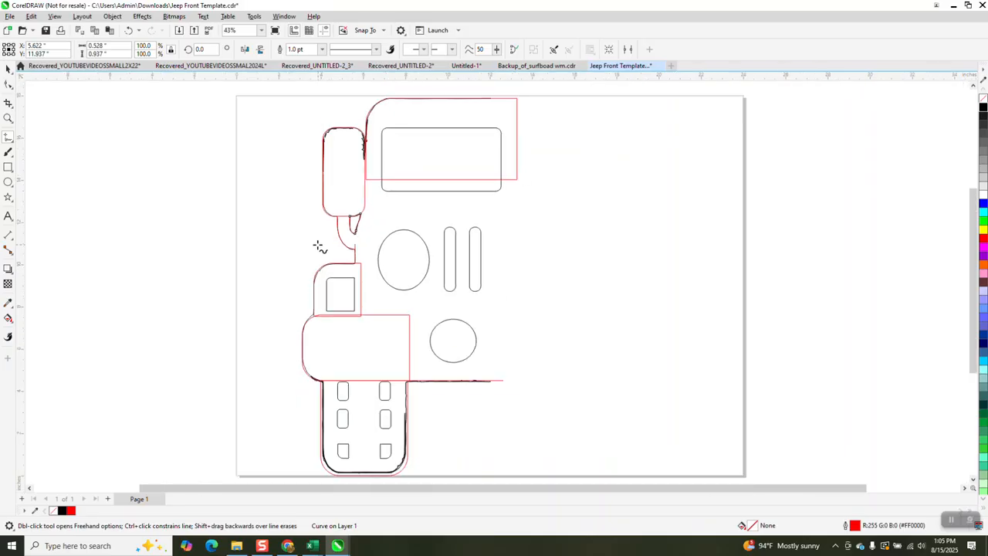
{"action": "left_click", "coordinate": [9, 69]}
{"action": "scroll", "coordinate": [142, 168], "scroll_direction": "down", "scroll_amount": 1}
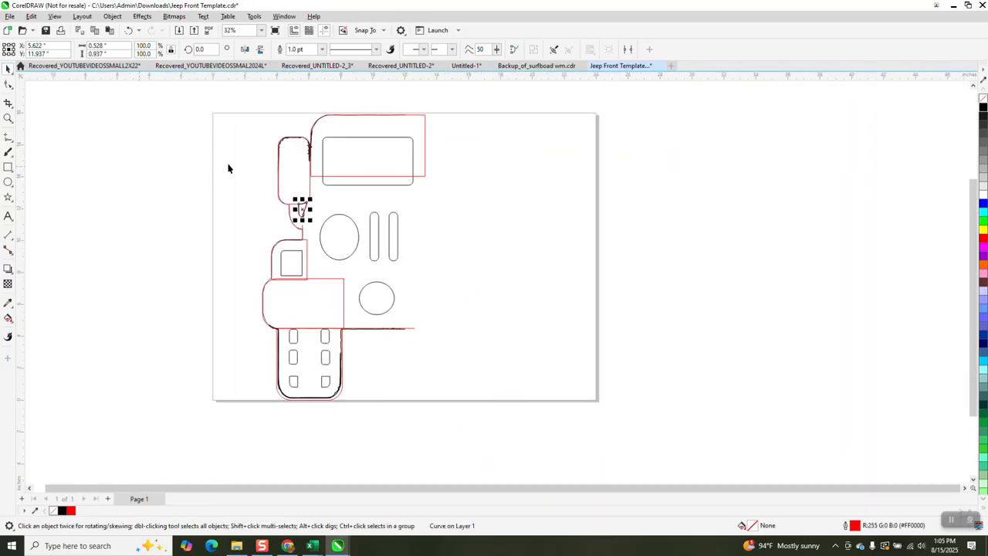
{"action": "left_click", "coordinate": [404, 186]}
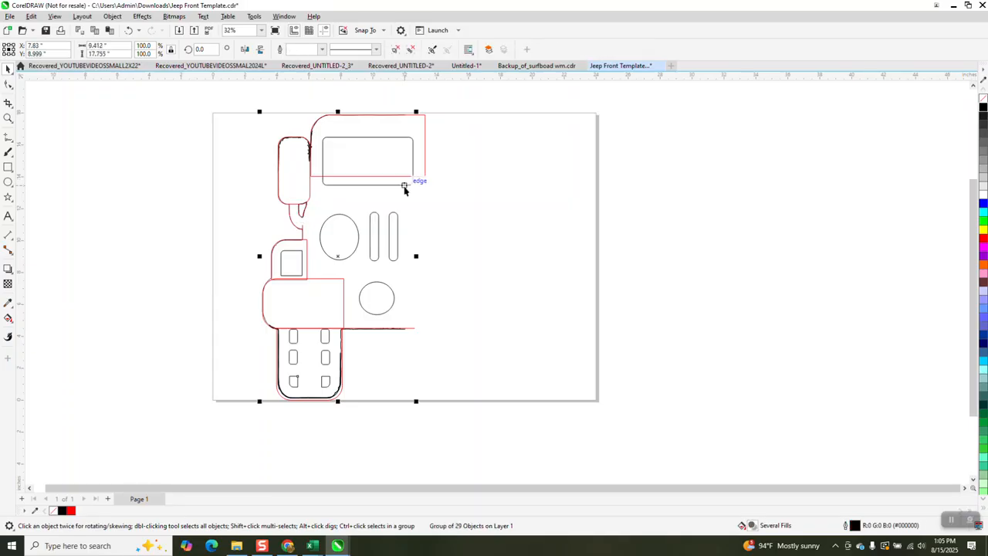
{"action": "left_click", "coordinate": [485, 125]}
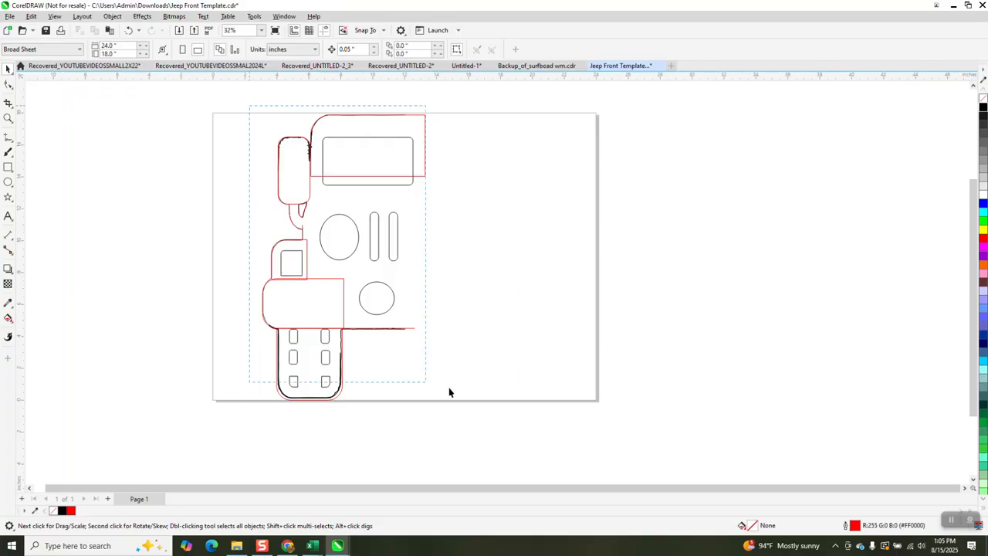
{"action": "left_click_drag", "start_coordinate": [449, 388], "coordinate": [545, 418]}
{"action": "left_click", "coordinate": [210, 115]}
{"action": "left_click", "coordinate": [348, 49]}
{"action": "key", "text": "Return"}
{"action": "left_click", "coordinate": [424, 139]}
{"action": "key", "text": "Right"}
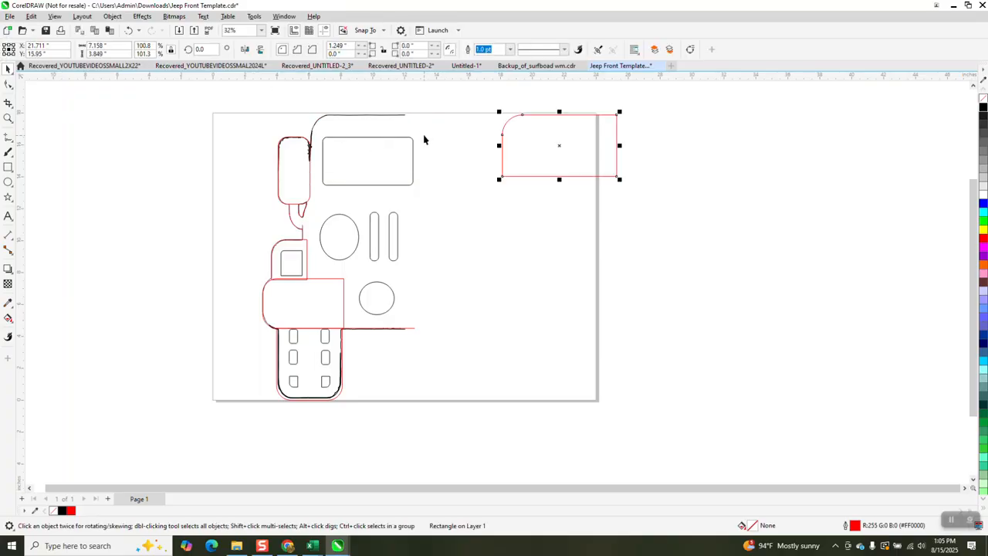
{"action": "key", "text": "Left"}
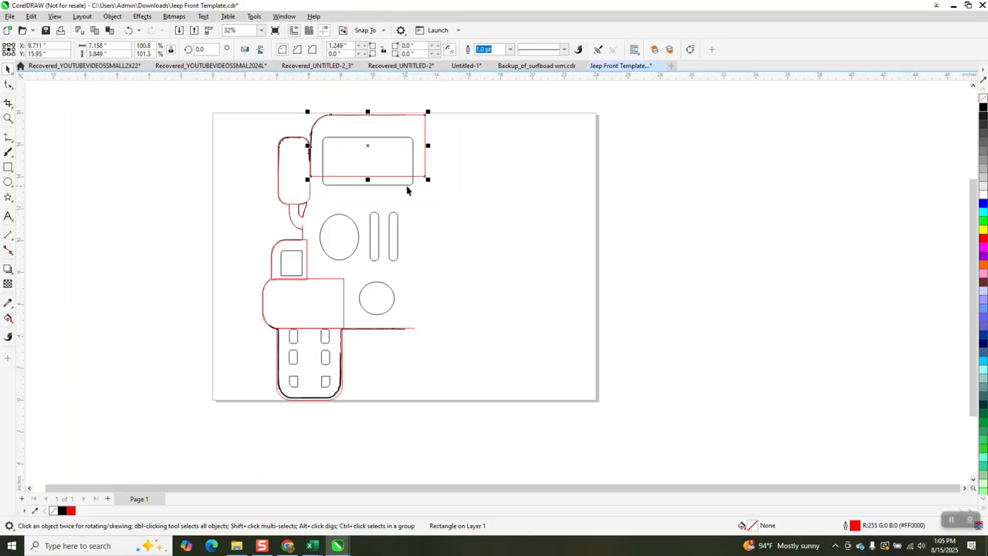
Move the grouped black tracing 12 inches to the right, away from the red redrawn shapes.
{"action": "left_click", "coordinate": [406, 183]}
{"action": "key", "text": "Right"}
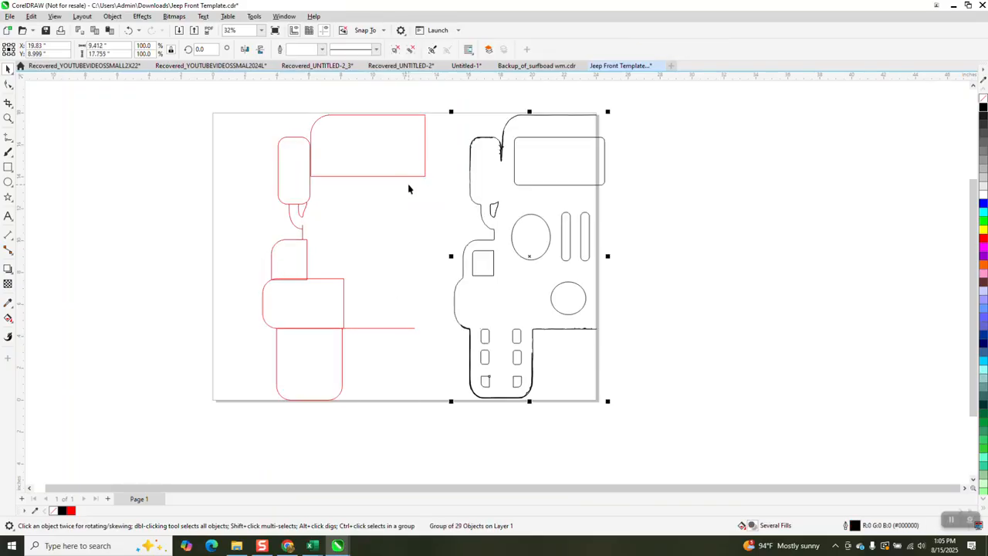
Remove the overlapping segments between the three lower body rectangles with Virtual Segment Delete, leaving one continuous outline.
{"action": "left_click", "coordinate": [8, 118]}
{"action": "left_click_drag", "start_coordinate": [238, 221], "coordinate": [445, 352]}
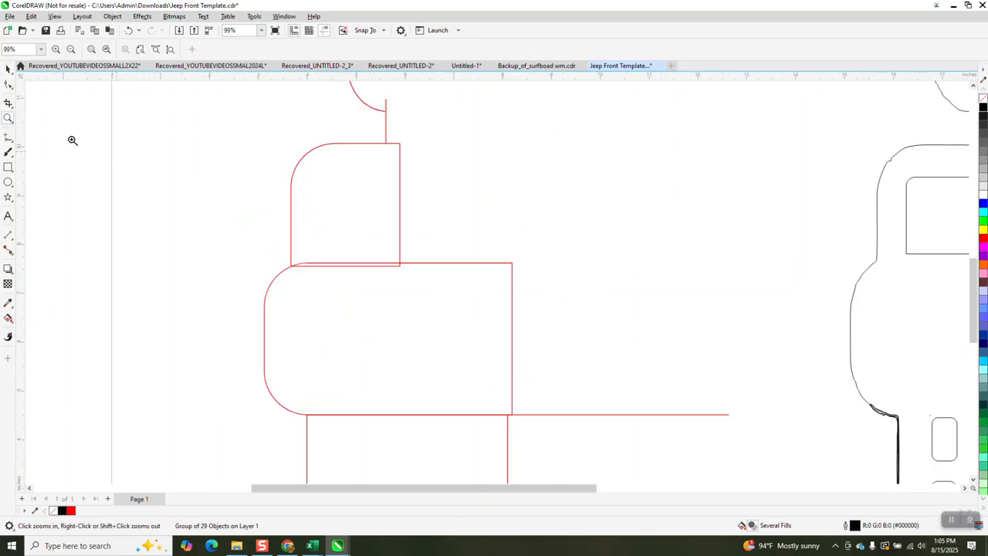
{"action": "left_click", "coordinate": [12, 110]}
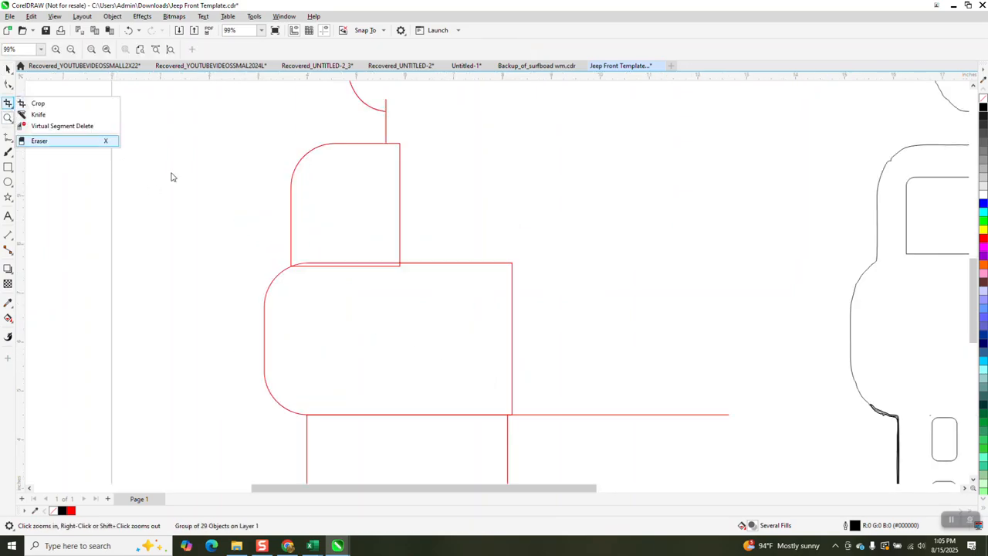
{"action": "scroll", "coordinate": [286, 277], "scroll_direction": "down", "scroll_amount": 3}
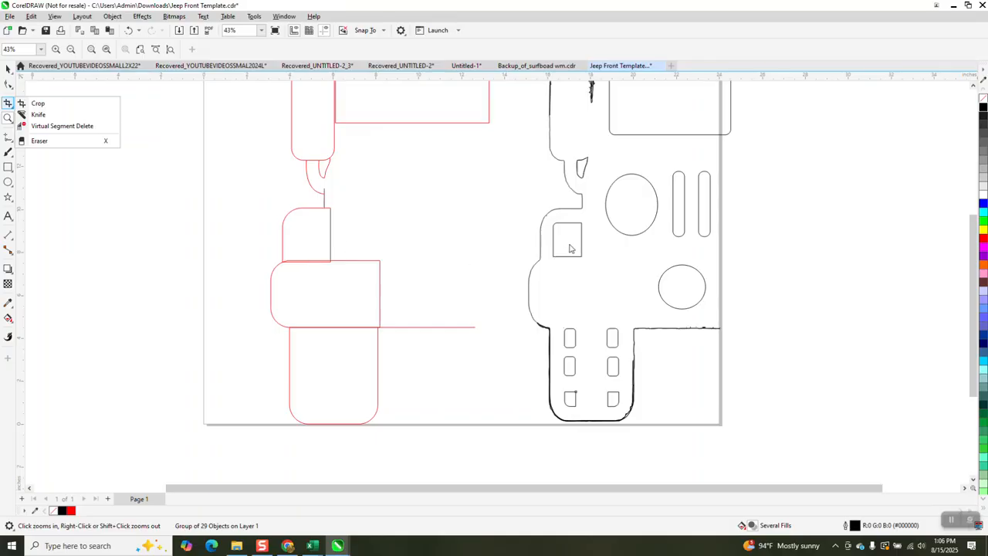
{"action": "left_click", "coordinate": [42, 126]}
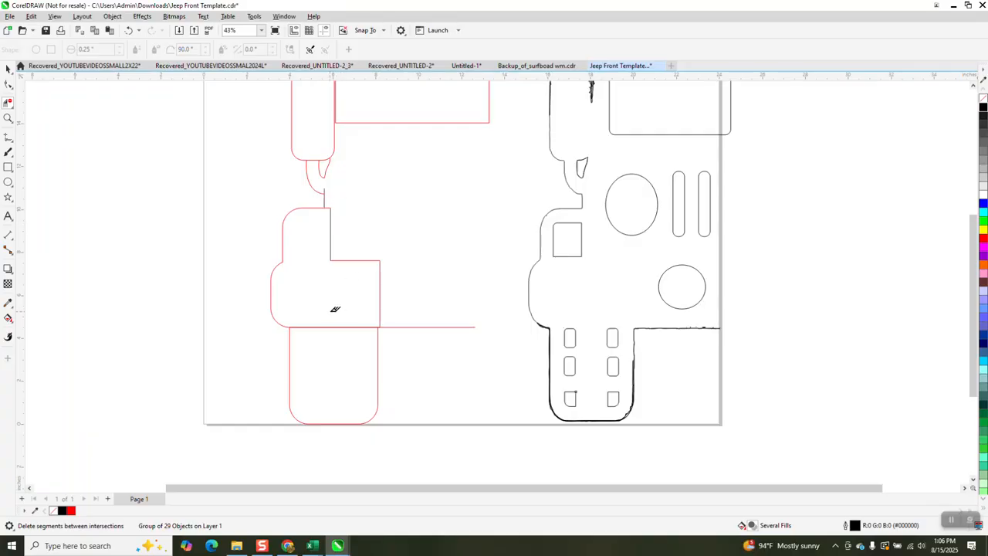
{"action": "left_click", "coordinate": [332, 327]}
{"action": "scroll", "coordinate": [384, 327], "scroll_direction": "down", "scroll_amount": 2}
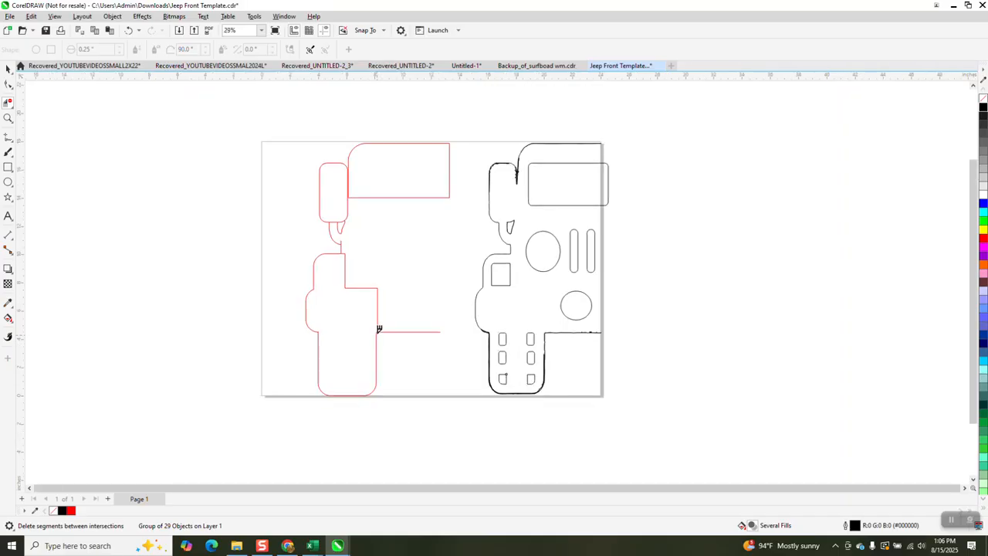
Try to trim the short vertical line's end above the mirror arm curve with Virtual Segment Delete, and undo it.
{"action": "left_click", "coordinate": [8, 118]}
{"action": "left_click_drag", "start_coordinate": [300, 143], "coordinate": [377, 254]}
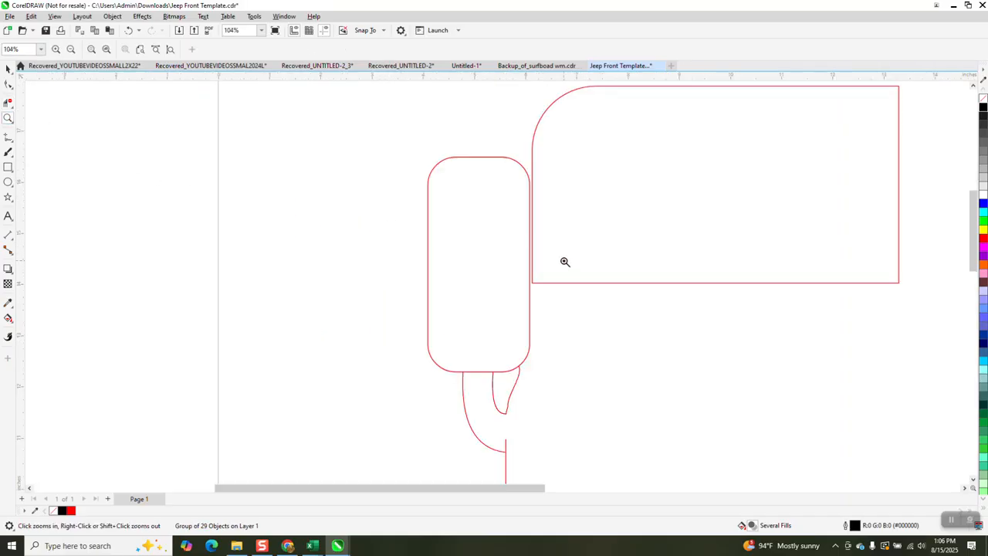
{"action": "scroll", "coordinate": [443, 242], "scroll_direction": "down", "scroll_amount": 4}
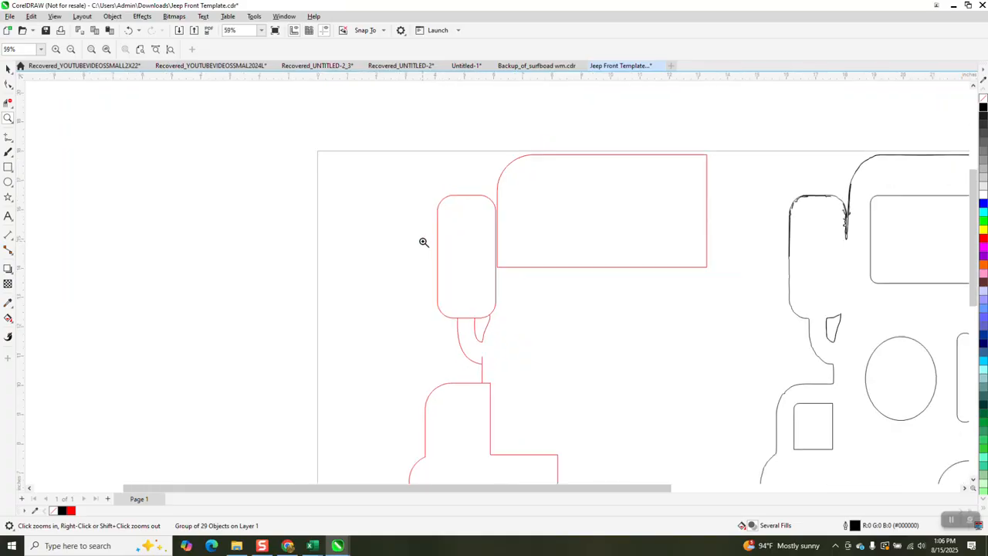
{"action": "scroll", "coordinate": [443, 245], "scroll_direction": "down", "scroll_amount": 1}
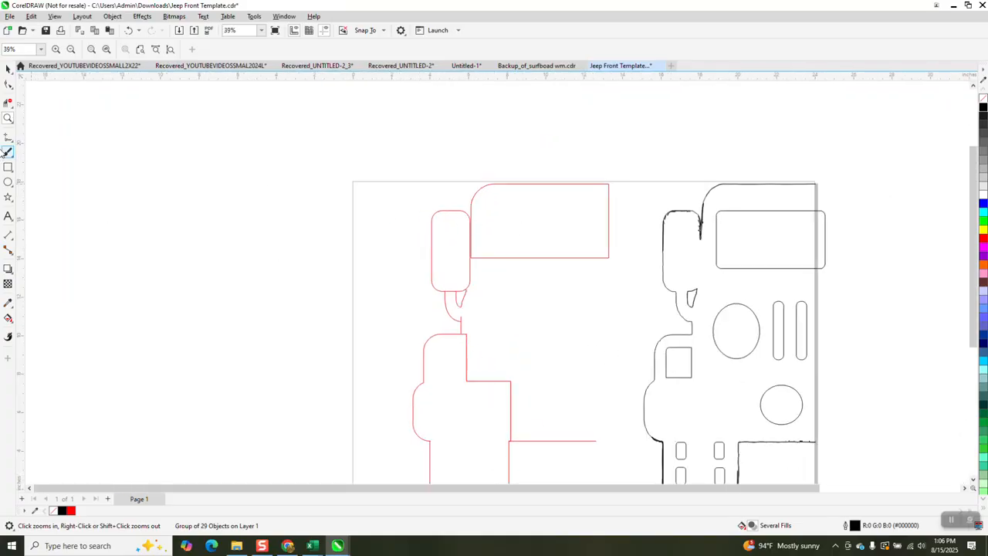
{"action": "scroll", "coordinate": [459, 316], "scroll_direction": "up", "scroll_amount": 10}
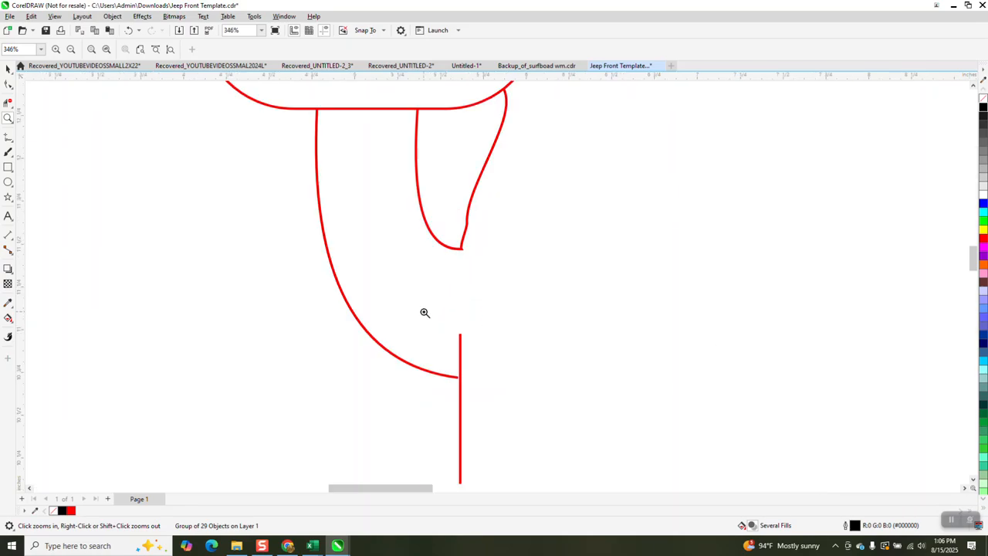
{"action": "left_click", "coordinate": [8, 102]}
{"action": "left_click_drag", "start_coordinate": [442, 328], "coordinate": [481, 355]}
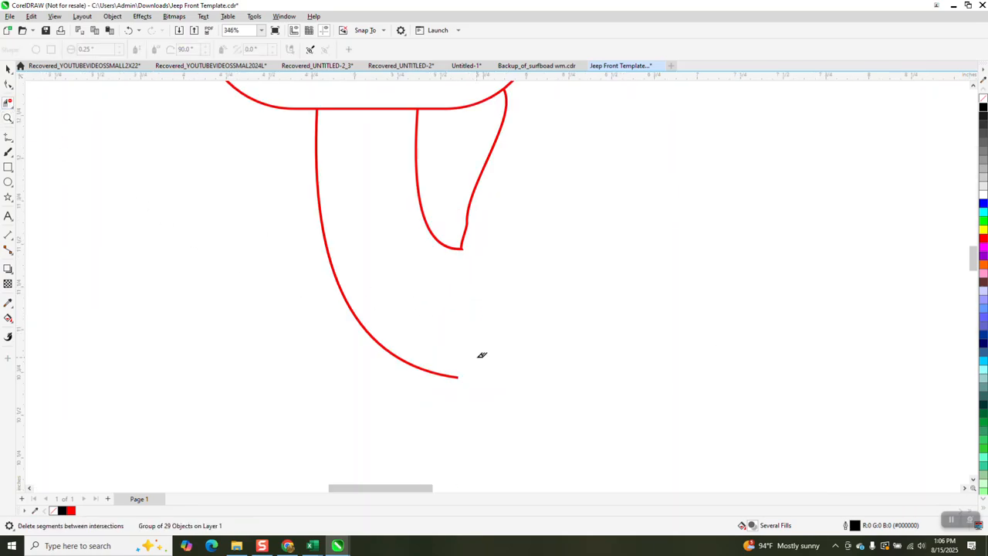
{"action": "left_click", "coordinate": [128, 30]}
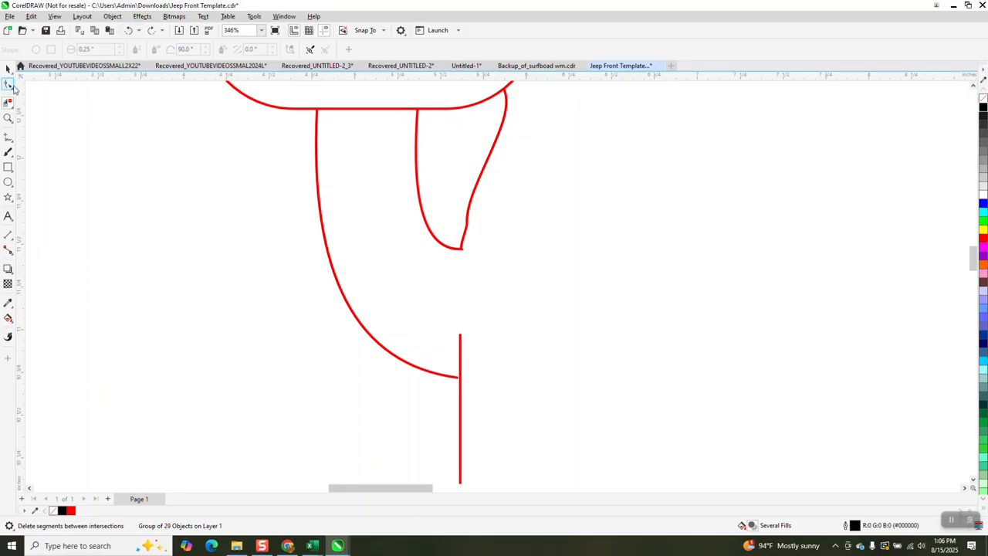
Extend the mirror arm curve's lower end node across the vertical line and delete the line's stub above the curve.
{"action": "left_click", "coordinate": [8, 84]}
{"action": "left_click", "coordinate": [459, 378]}
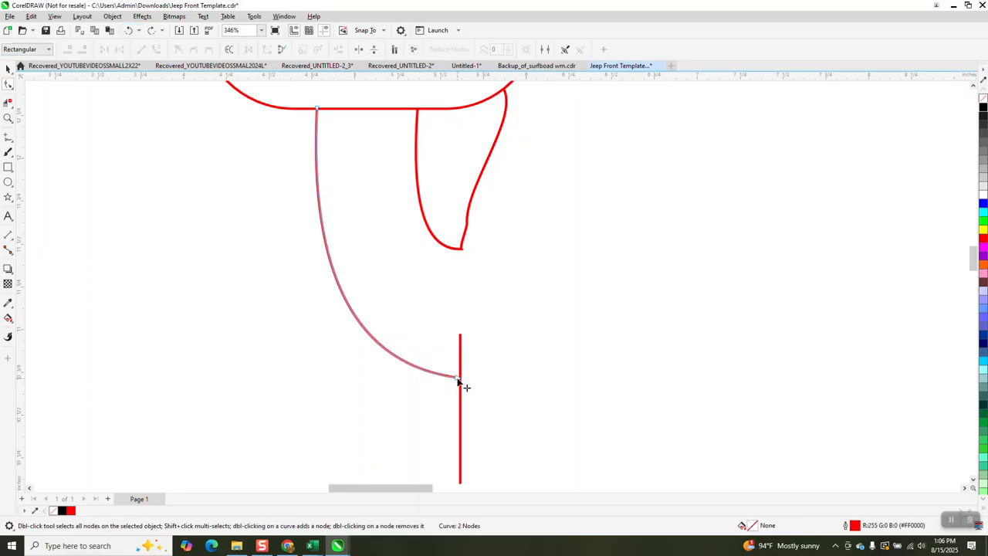
{"action": "left_click_drag", "start_coordinate": [458, 378], "coordinate": [478, 390]}
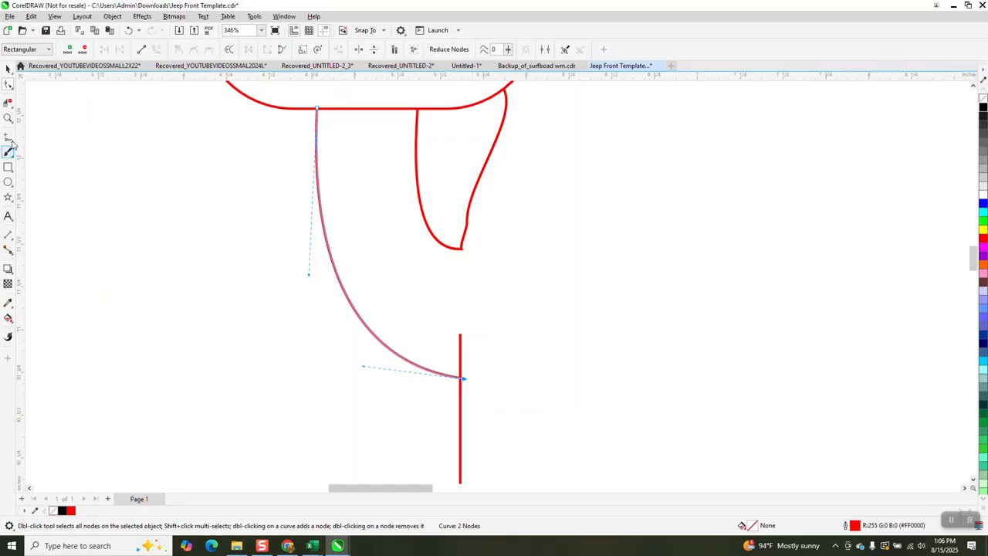
{"action": "left_click", "coordinate": [8, 103]}
{"action": "left_click", "coordinate": [463, 359]}
{"action": "scroll", "coordinate": [399, 397], "scroll_direction": "down", "scroll_amount": 3}
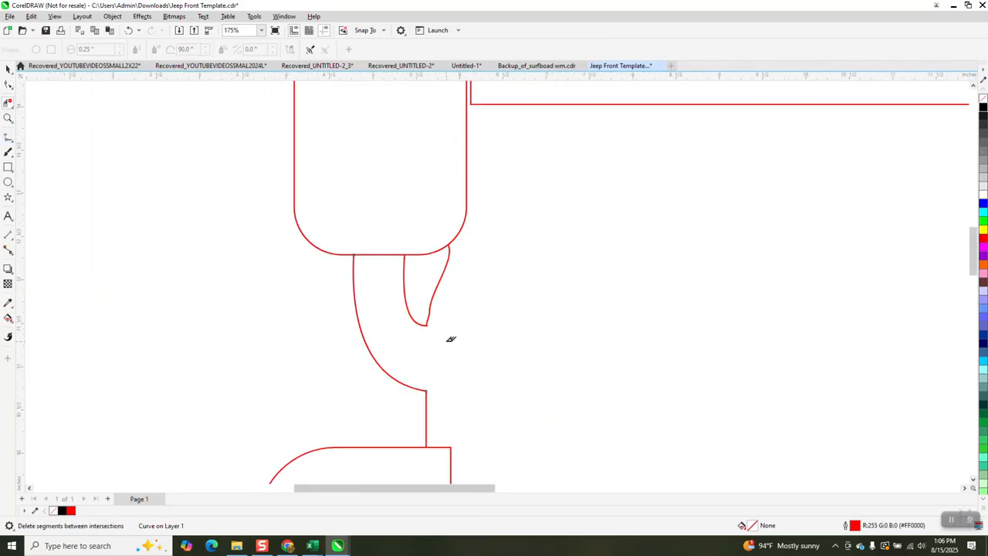
{"action": "scroll", "coordinate": [444, 334], "scroll_direction": "down", "scroll_amount": 4}
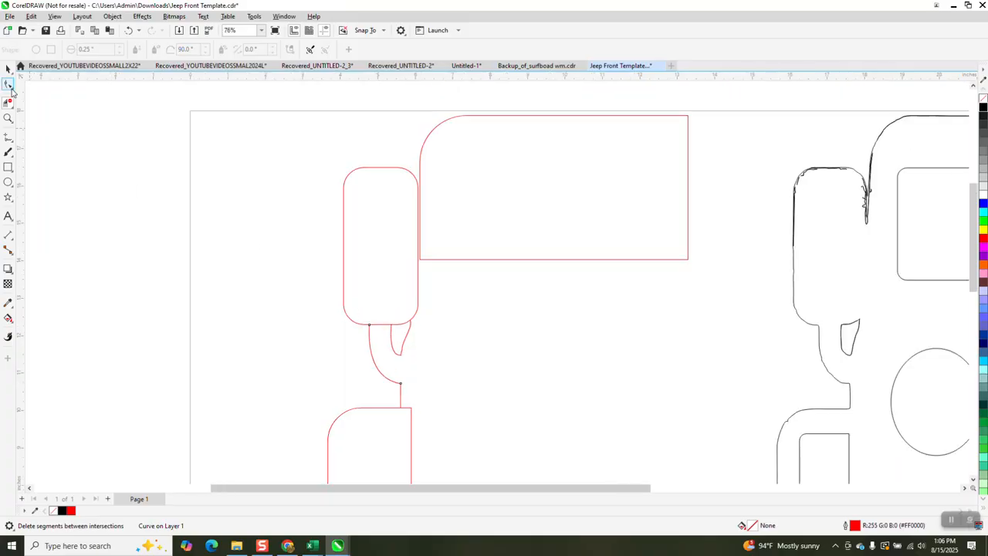
Snap the large windshield rectangle's lower-left corner onto the mirror rectangle's right edge so their sides meet.
{"action": "left_click", "coordinate": [9, 118]}
{"action": "left_click_drag", "start_coordinate": [399, 164], "coordinate": [524, 306]}
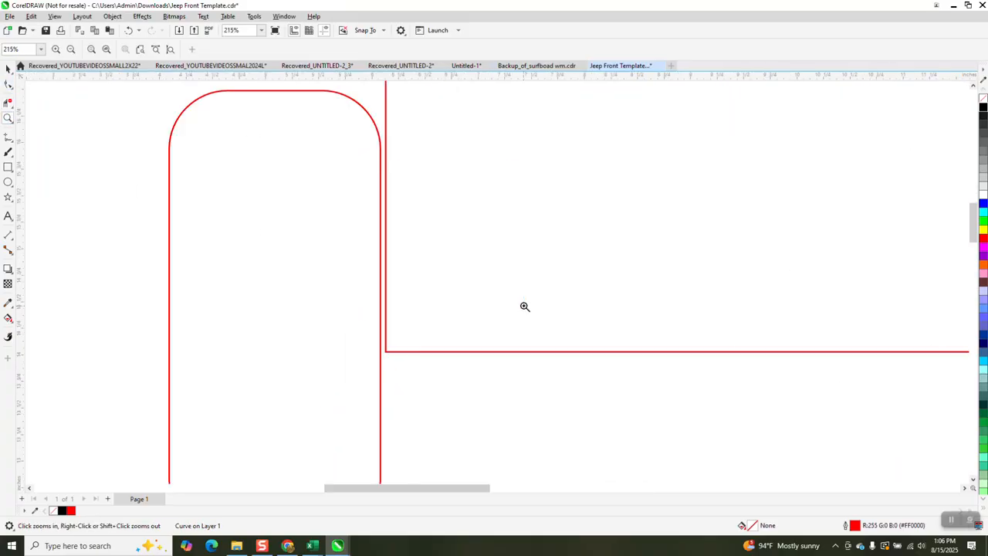
{"action": "scroll", "coordinate": [457, 294], "scroll_direction": "down", "scroll_amount": 1}
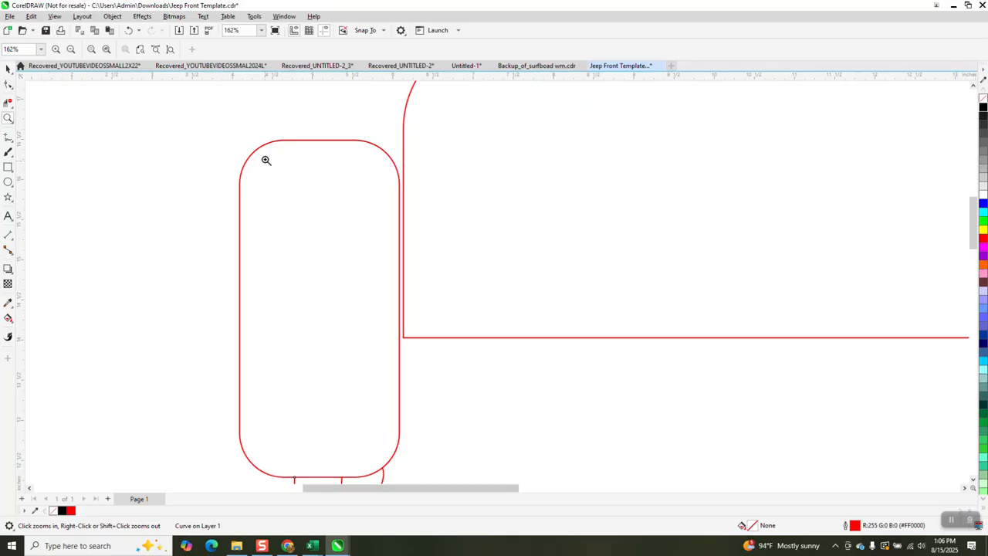
{"action": "left_click", "coordinate": [8, 68]}
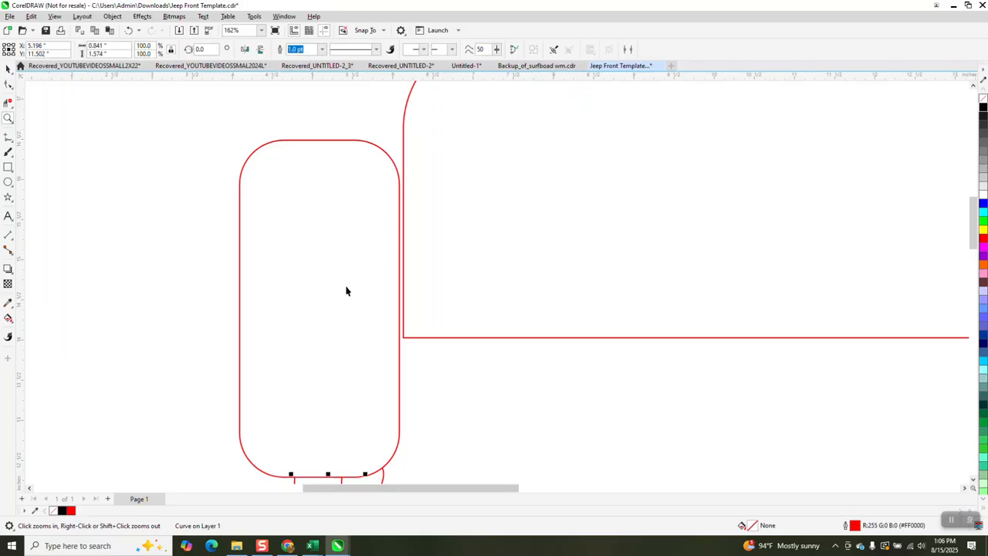
{"action": "left_click", "coordinate": [406, 337]}
{"action": "left_click_drag", "start_coordinate": [405, 337], "coordinate": [397, 336]}
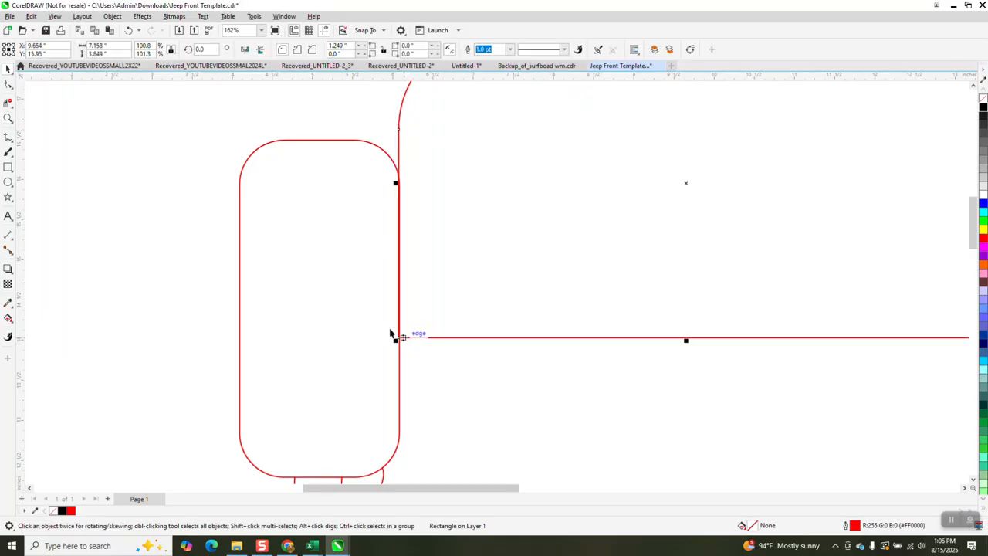
Delete the shared edge segments between the mirror and windshield rectangles with Virtual Segment Delete.
{"action": "left_click", "coordinate": [8, 103]}
{"action": "left_click_drag", "start_coordinate": [376, 231], "coordinate": [429, 255]}
{"action": "scroll", "coordinate": [429, 254], "scroll_direction": "down", "scroll_amount": 5}
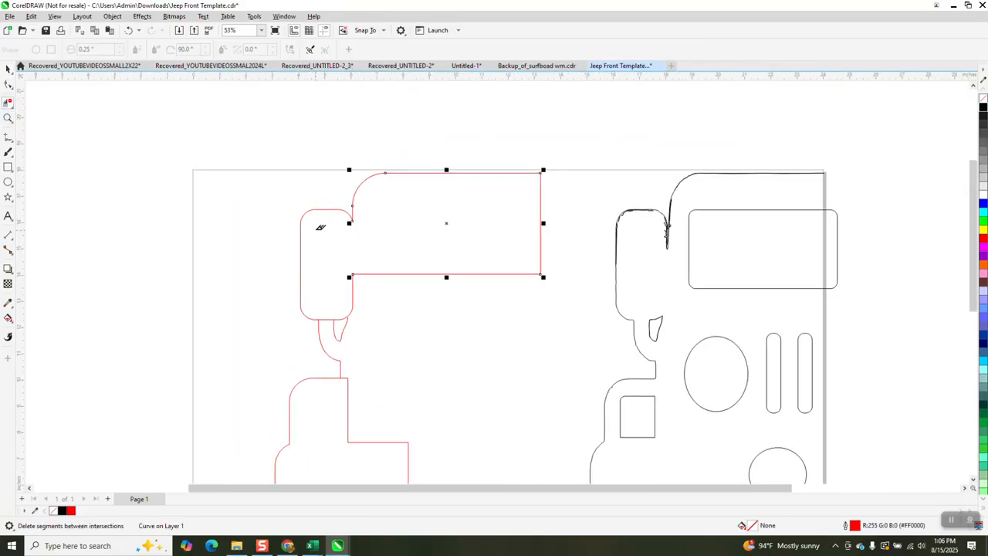
{"action": "scroll", "coordinate": [355, 199], "scroll_direction": "down", "scroll_amount": 1}
{"action": "scroll", "coordinate": [346, 191], "scroll_direction": "down", "scroll_amount": 1}
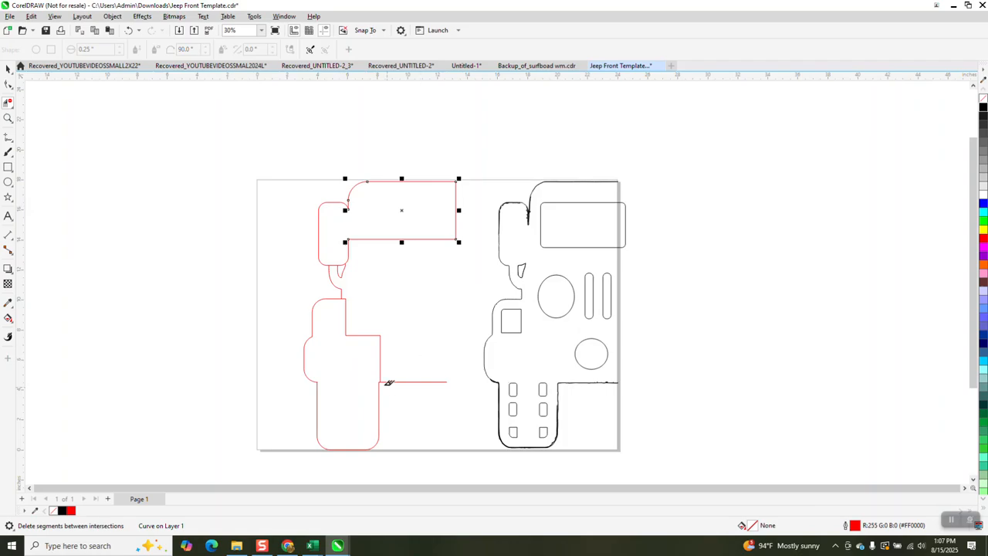
Try to trim the fender curve's overhang at the tire rectangle's upper-left corner with Virtual Segment Delete, and undo it.
{"action": "left_click", "coordinate": [8, 118]}
{"action": "left_click_drag", "start_coordinate": [320, 348], "coordinate": [445, 414]}
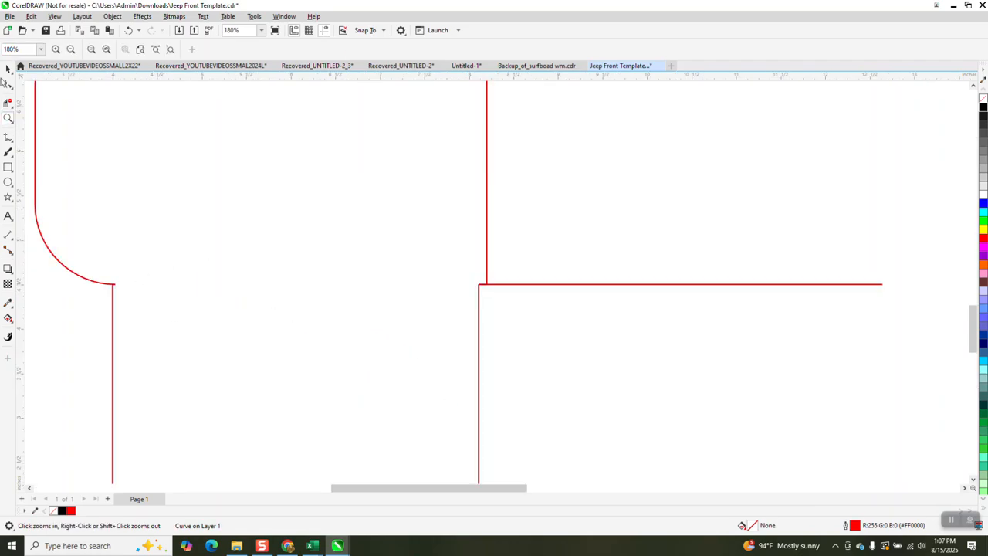
{"action": "left_click", "coordinate": [9, 102]}
{"action": "left_click", "coordinate": [117, 280]}
{"action": "left_click", "coordinate": [128, 31]}
Check the nodes at the fender and tire corner, retry deleting the overhanging curve end, and undo the deletion.
{"action": "left_click", "coordinate": [7, 118]}
{"action": "left_click_drag", "start_coordinate": [81, 256], "coordinate": [185, 321]}
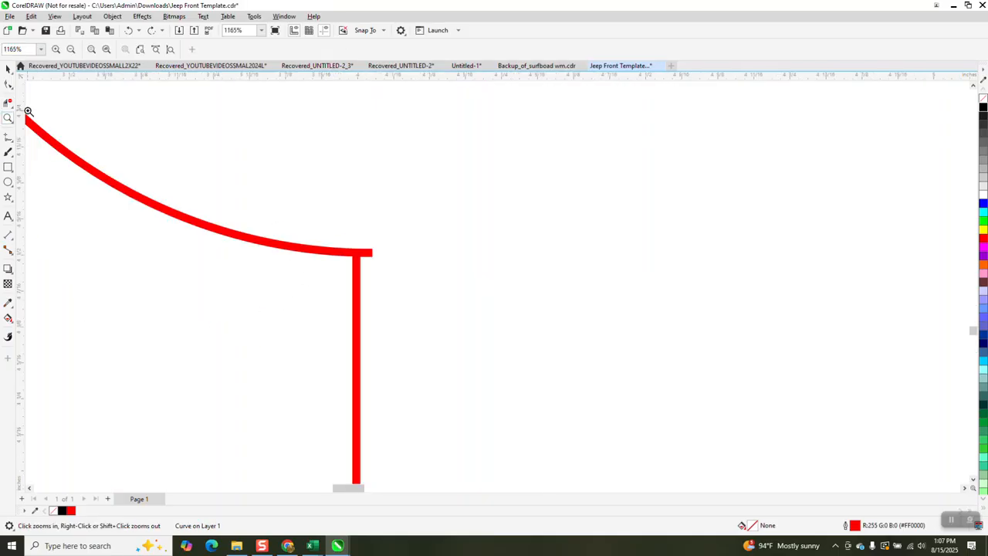
{"action": "left_click", "coordinate": [9, 83]}
{"action": "left_click", "coordinate": [355, 276]}
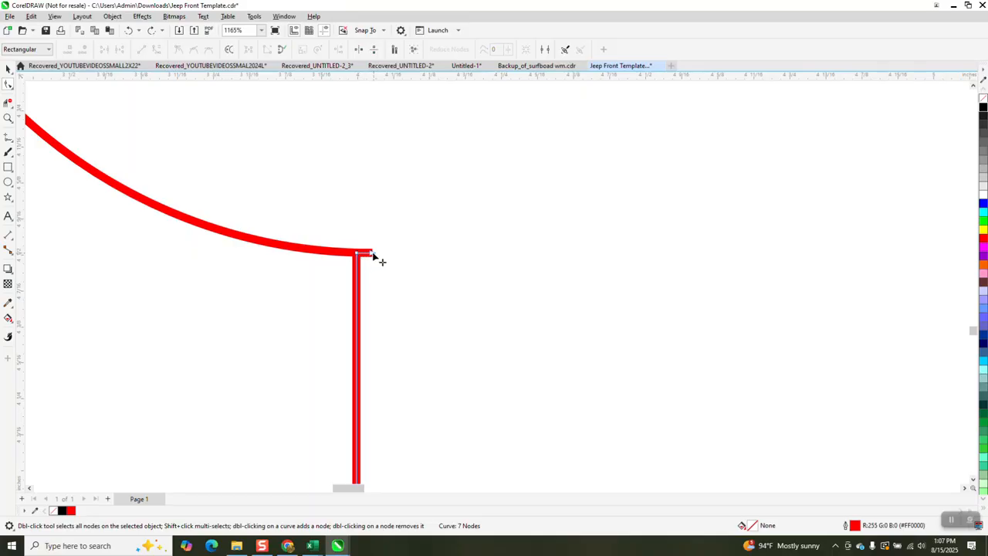
{"action": "left_click", "coordinate": [373, 253]}
{"action": "left_click", "coordinate": [287, 241]}
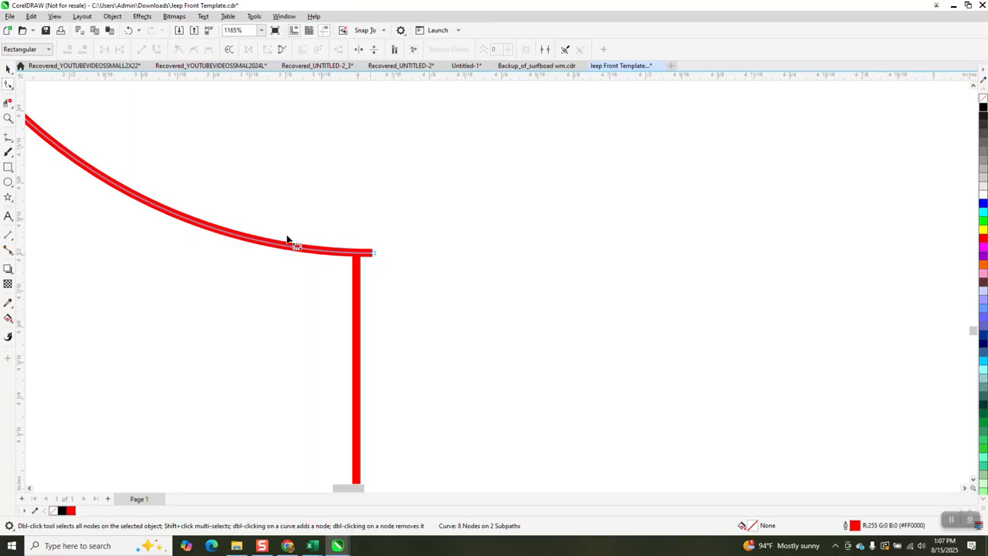
{"action": "left_click", "coordinate": [9, 103]}
{"action": "left_click", "coordinate": [370, 254]}
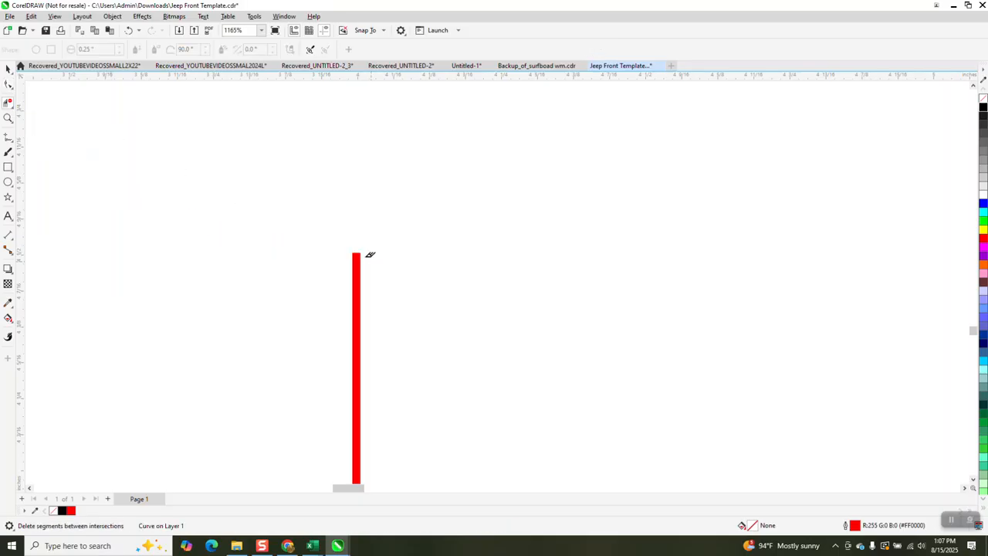
{"action": "left_click", "coordinate": [127, 31]}
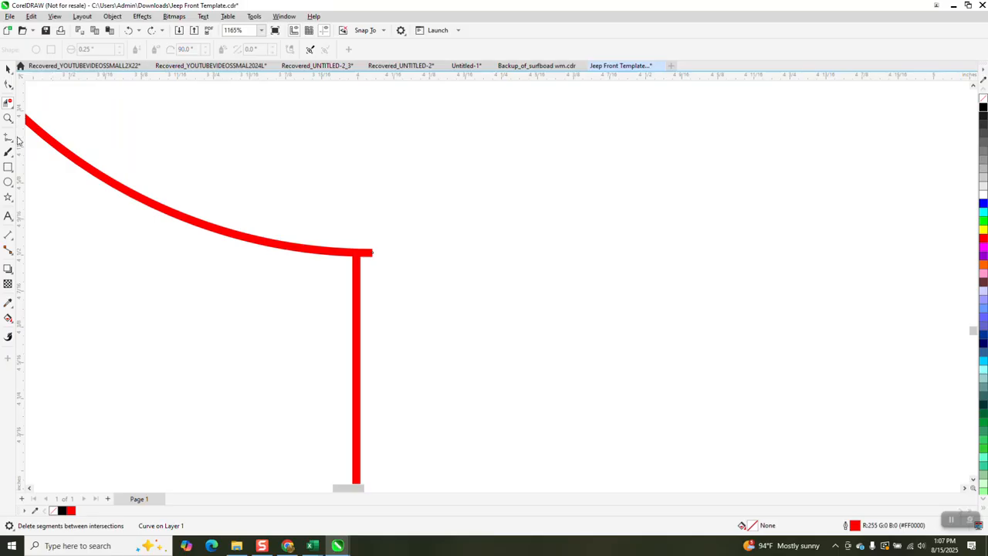
Move the fender curve's end node back onto the tire rectangle's left vertical edge to remove the overhang.
{"action": "left_click", "coordinate": [8, 84]}
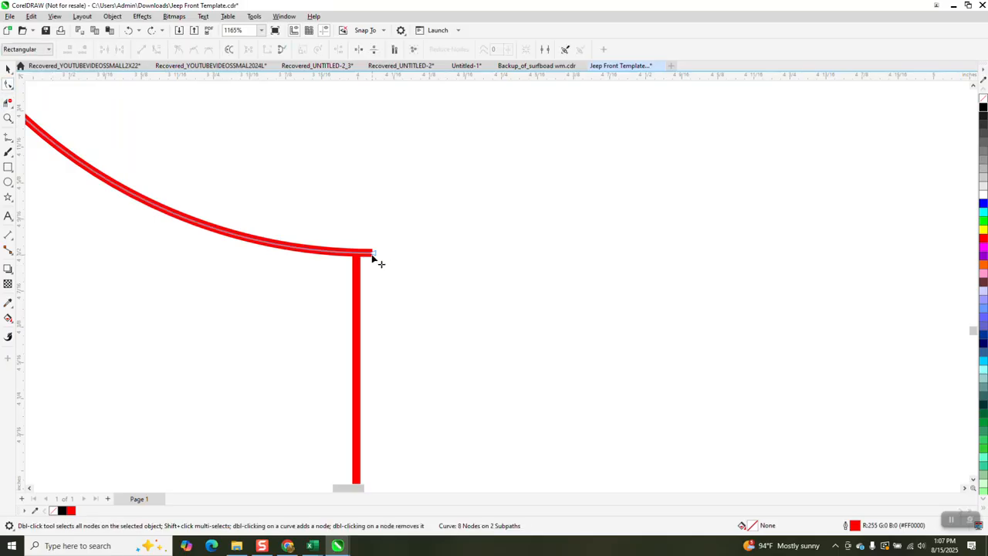
{"action": "left_click_drag", "start_coordinate": [373, 254], "coordinate": [360, 254]}
{"action": "scroll", "coordinate": [363, 257], "scroll_direction": "down", "scroll_amount": 4}
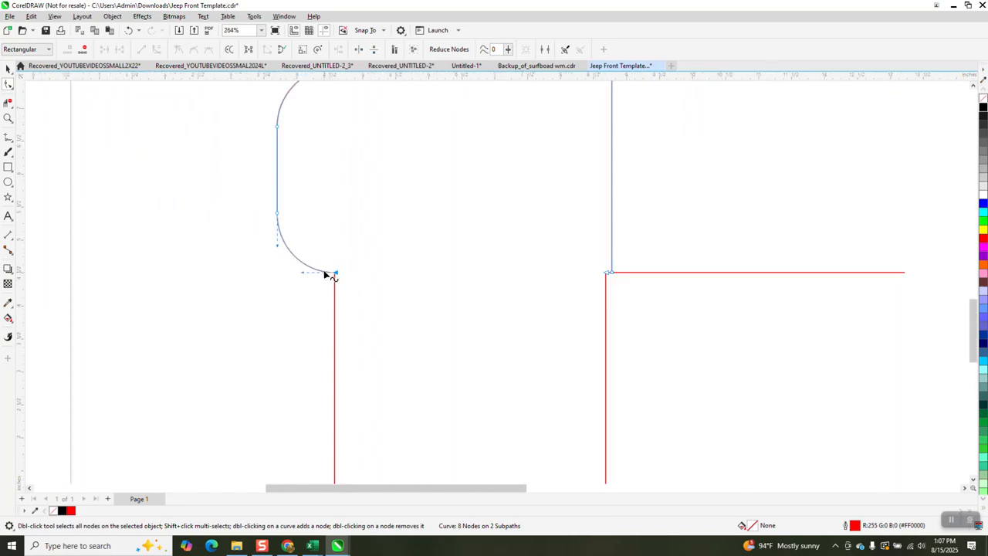
{"action": "scroll", "coordinate": [331, 280], "scroll_direction": "down", "scroll_amount": 4}
Shift both nodes of the fender rectangle's right edge left to line up with the tire rectangle's right side.
{"action": "left_click", "coordinate": [8, 119]}
{"action": "left_click_drag", "start_coordinate": [468, 249], "coordinate": [489, 285]}
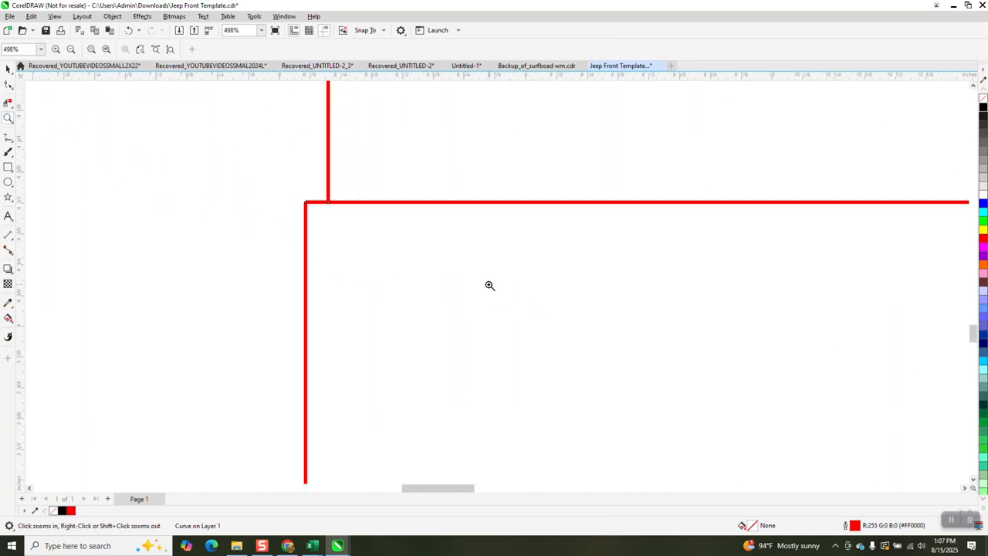
{"action": "scroll", "coordinate": [356, 216], "scroll_direction": "down", "scroll_amount": 5}
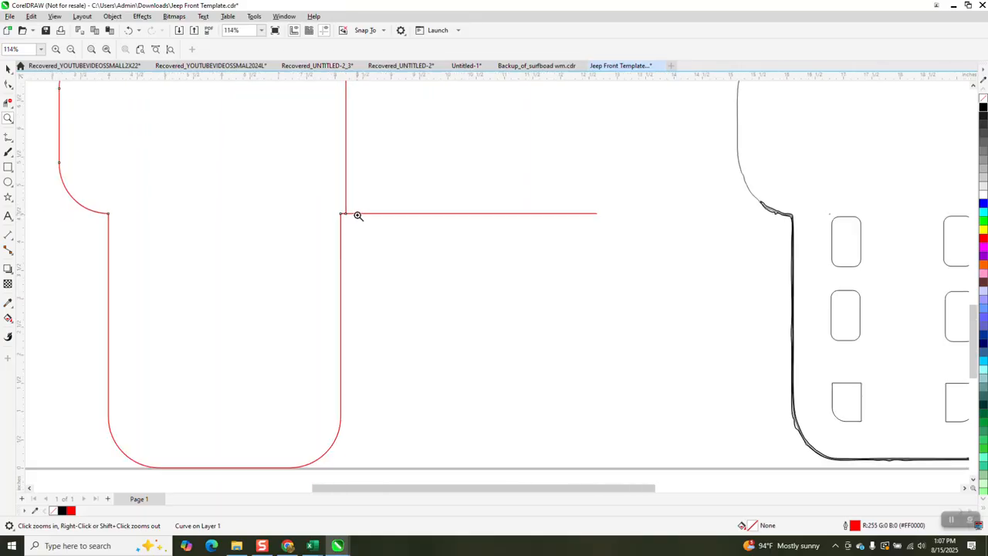
{"action": "scroll", "coordinate": [342, 216], "scroll_direction": "down", "scroll_amount": 1}
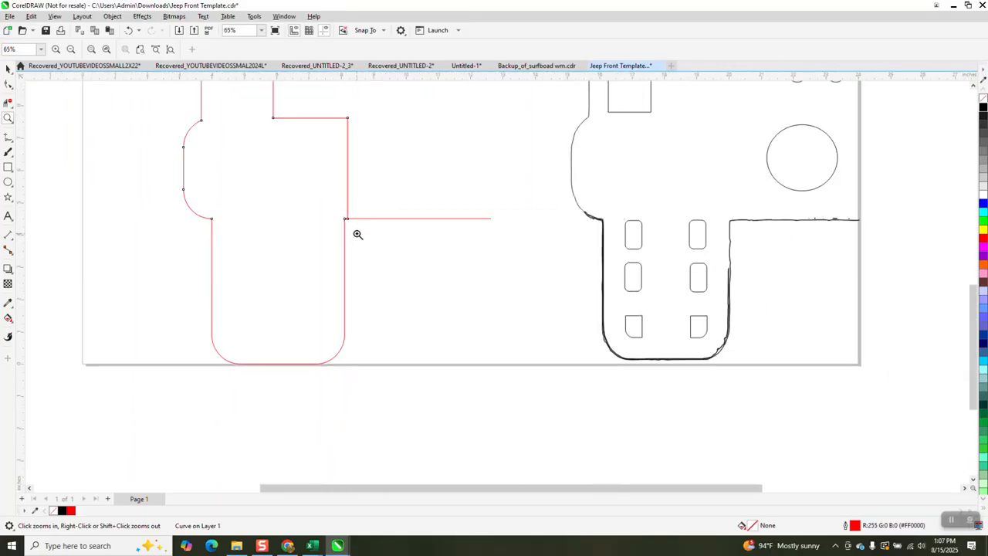
{"action": "left_click_drag", "start_coordinate": [315, 115], "coordinate": [432, 264]}
{"action": "left_click", "coordinate": [8, 83]}
{"action": "left_click_drag", "start_coordinate": [415, 85], "coordinate": [429, 312]}
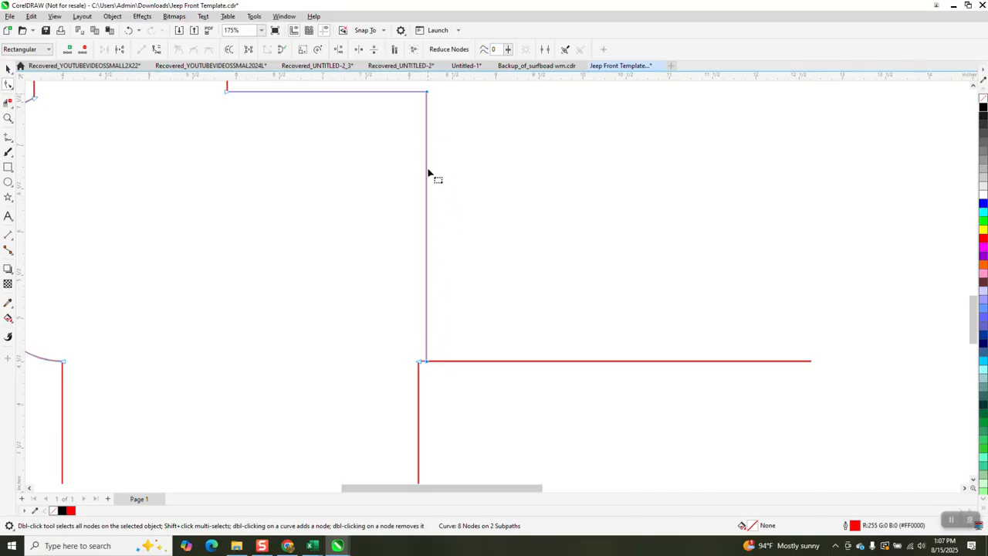
{"action": "left_click_drag", "start_coordinate": [427, 363], "coordinate": [421, 362]}
{"action": "scroll", "coordinate": [309, 245], "scroll_direction": "down", "scroll_amount": 2}
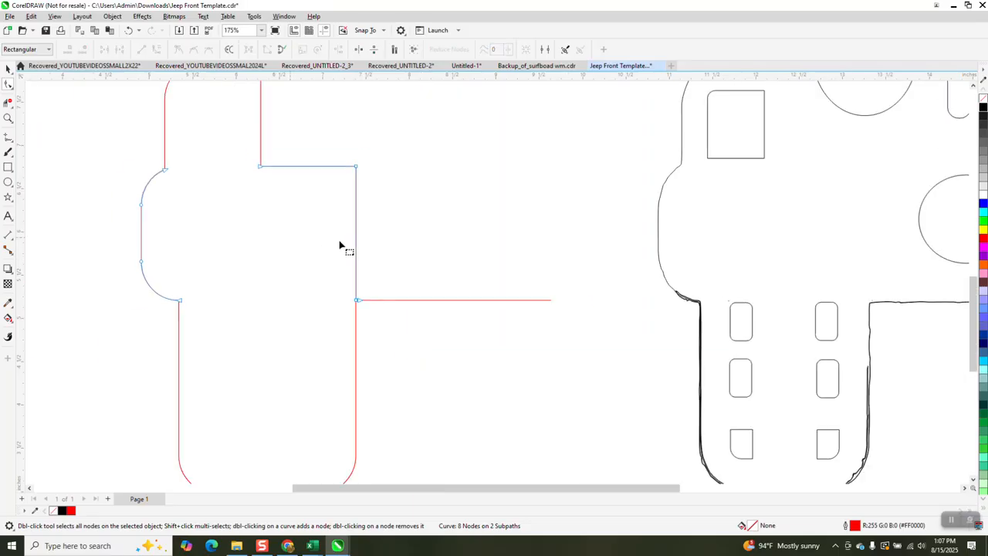
{"action": "scroll", "coordinate": [503, 346], "scroll_direction": "down", "scroll_amount": 3}
{"action": "scroll", "coordinate": [458, 294], "scroll_direction": "down", "scroll_amount": 2}
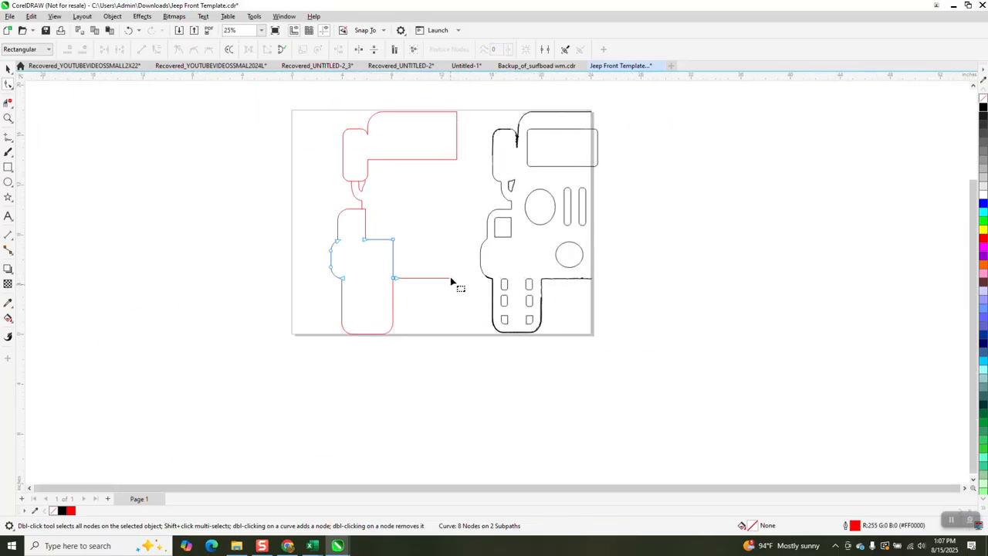
Make Smart Fill copies of the trace's small square, oval, large rounded rectangle and left narrow slot, shifting each 12 inches left onto the redraw.
{"action": "left_click", "coordinate": [7, 69]}
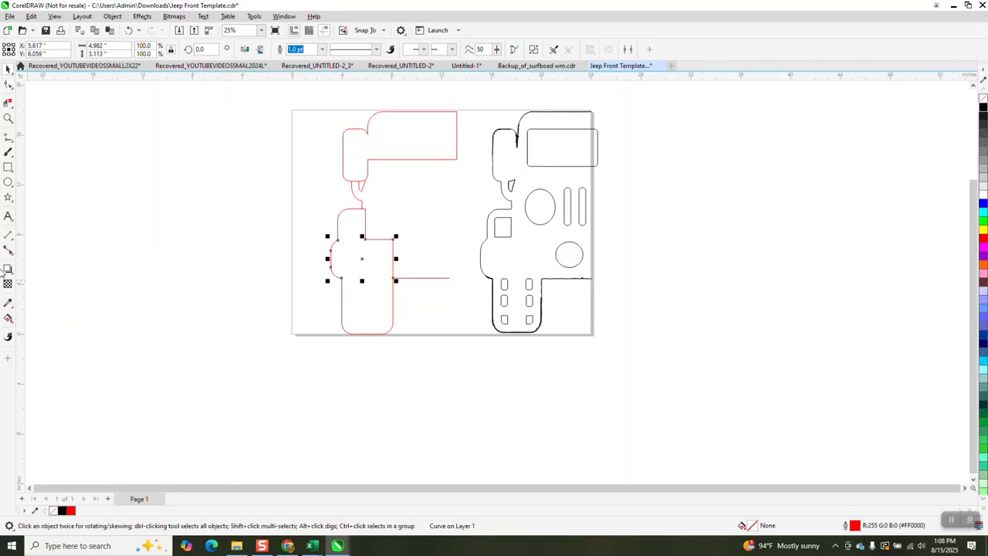
{"action": "left_click", "coordinate": [8, 318]}
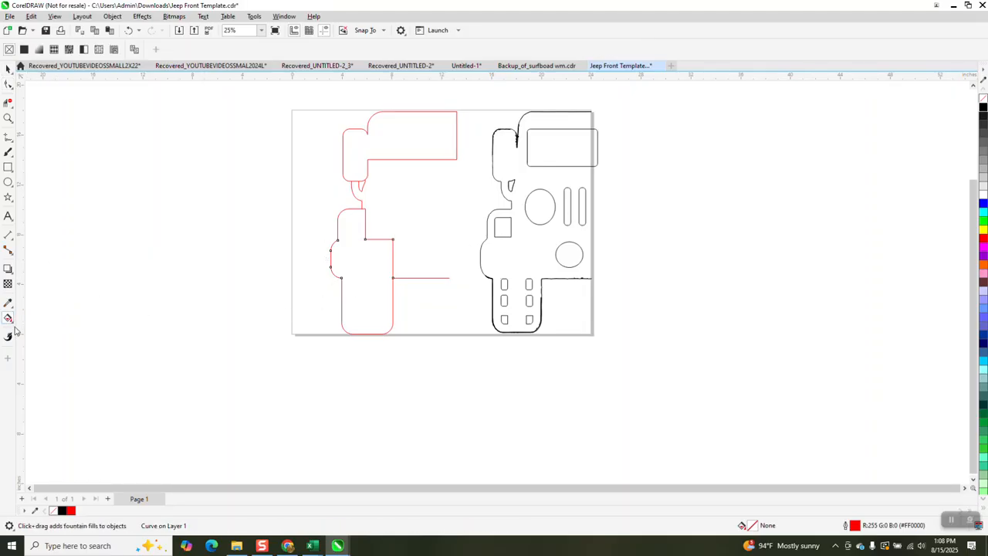
{"action": "left_click", "coordinate": [13, 324]}
{"action": "left_click", "coordinate": [42, 327]}
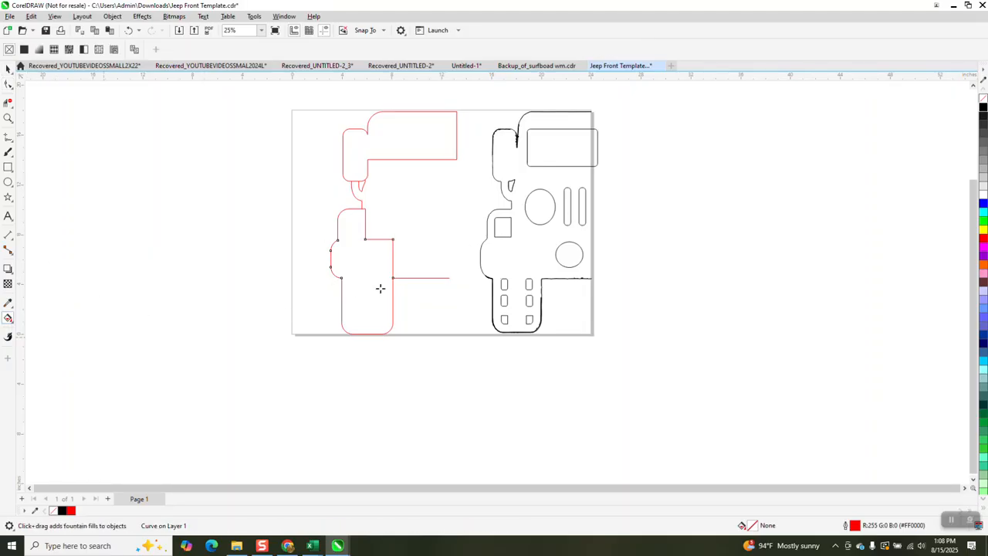
{"action": "left_click", "coordinate": [500, 229]}
{"action": "key", "text": "Left"}
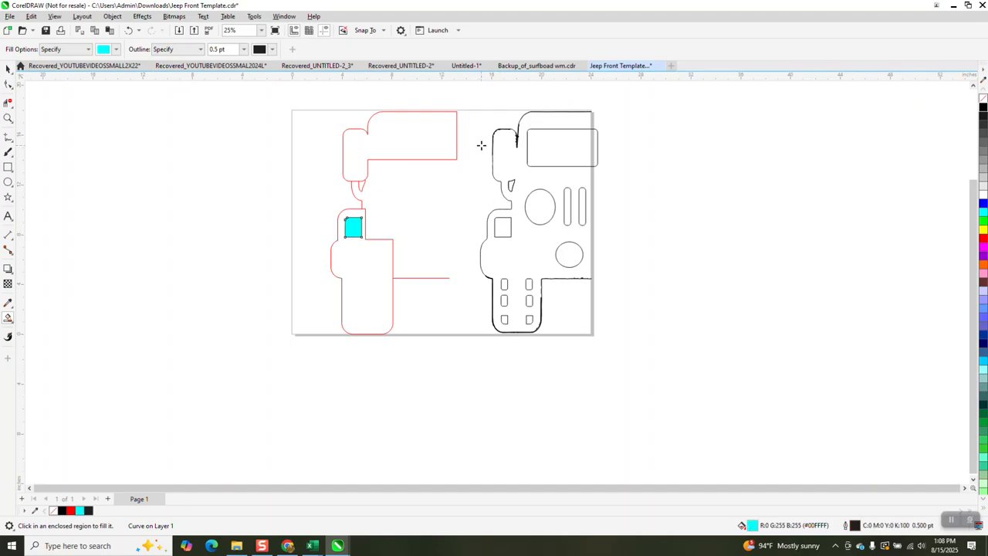
{"action": "left_click", "coordinate": [536, 210]}
{"action": "key", "text": "Left"}
{"action": "left_click", "coordinate": [555, 148]}
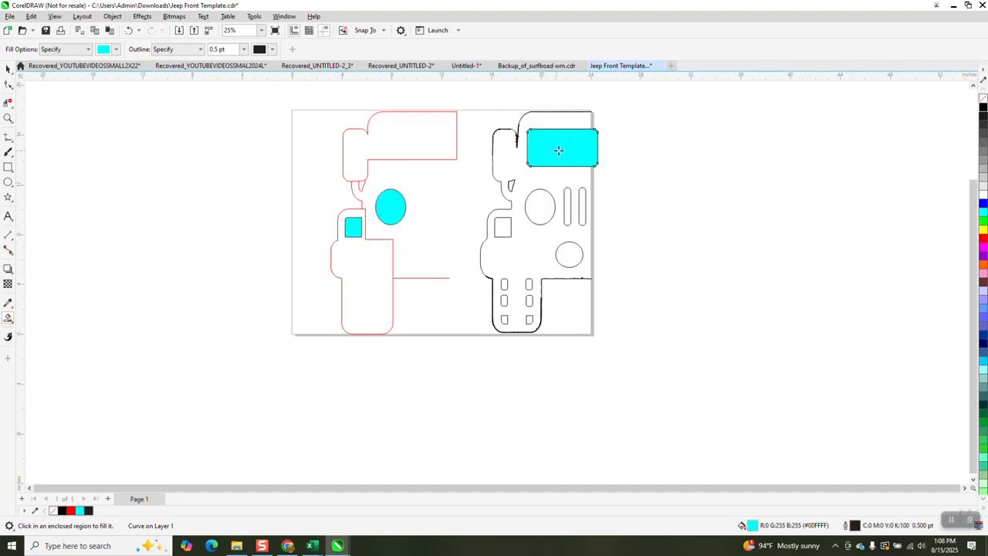
{"action": "key", "text": "Left"}
{"action": "left_click", "coordinate": [568, 201]}
{"action": "key", "text": "Left"}
Try to Smart Fill the right narrow slot and shift the copy left, and undo the unwanted fills and moves.
{"action": "left_click", "coordinate": [578, 205]}
{"action": "key", "text": "Left"}
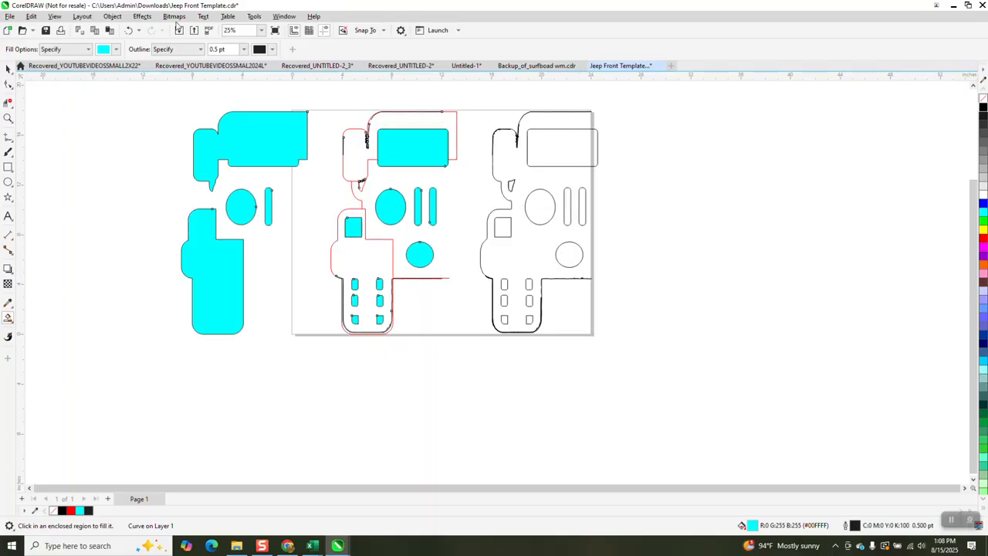
{"action": "left_click", "coordinate": [129, 30]}
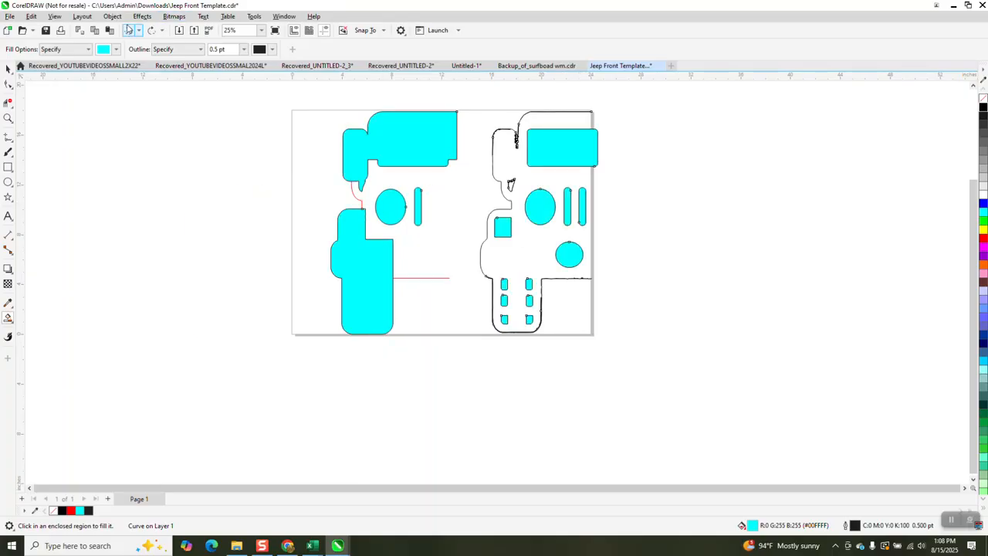
{"action": "left_click", "coordinate": [129, 29]}
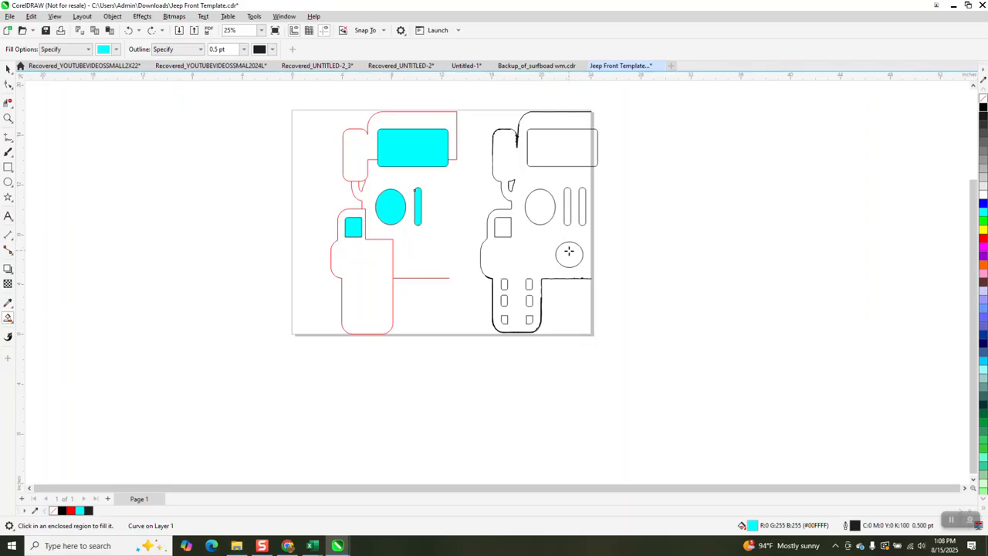
Make Smart Fill copies of the trace's lower circle and right narrow slot, shifting both 12 inches left onto the redraw.
{"action": "left_click", "coordinate": [569, 251]}
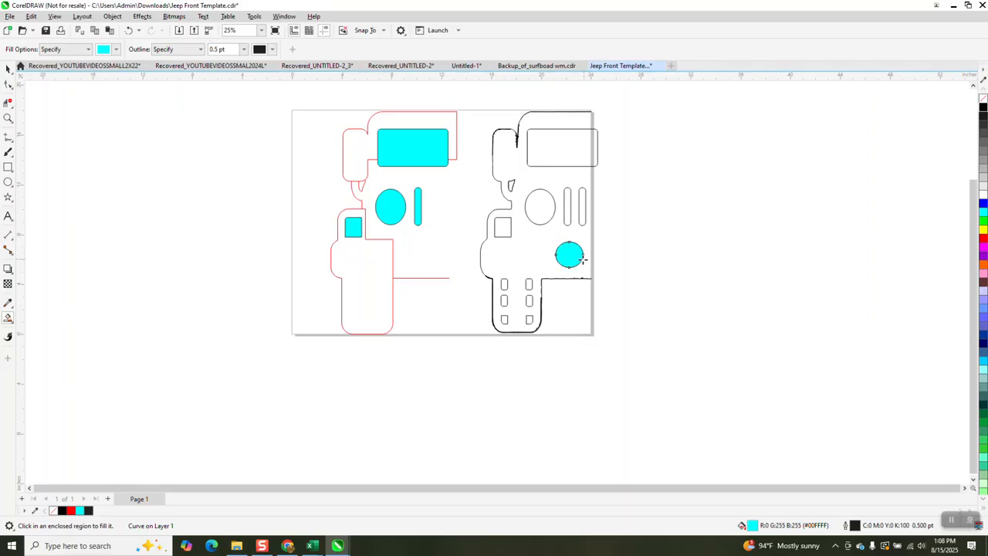
{"action": "key", "text": "Left"}
{"action": "left_click", "coordinate": [583, 200]}
{"action": "key", "text": "Left"}
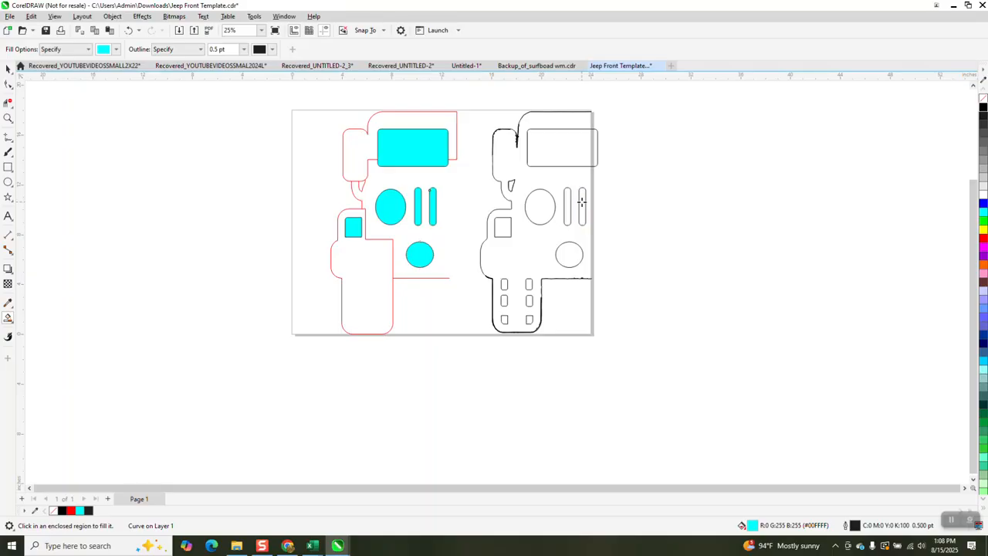
Make Smart Fill copies of the six small openings in the traced tire section and shift them left into the redrawn tire shape.
{"action": "left_click", "coordinate": [8, 117]}
{"action": "left_click_drag", "start_coordinate": [479, 266], "coordinate": [578, 353]}
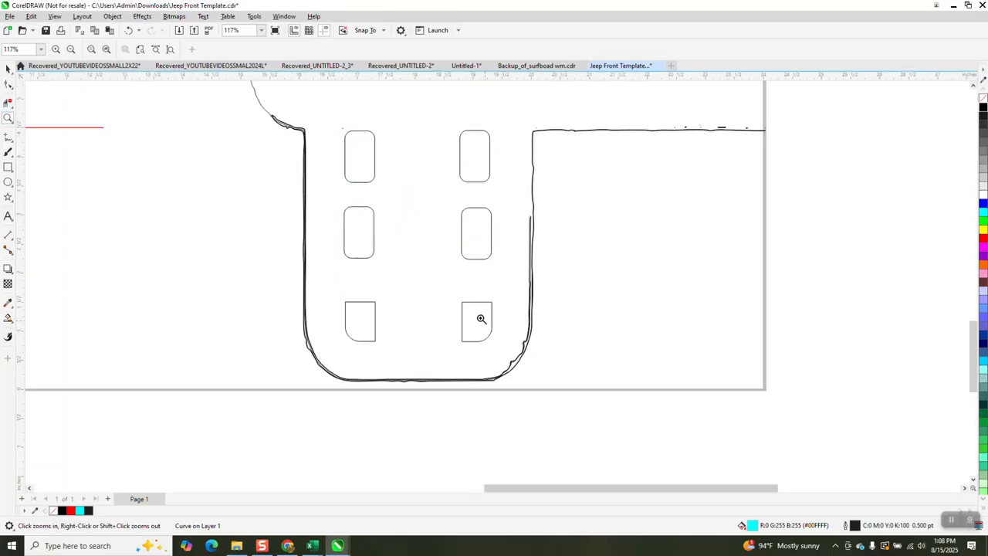
{"action": "left_click", "coordinate": [9, 338]}
{"action": "left_click", "coordinate": [353, 155]}
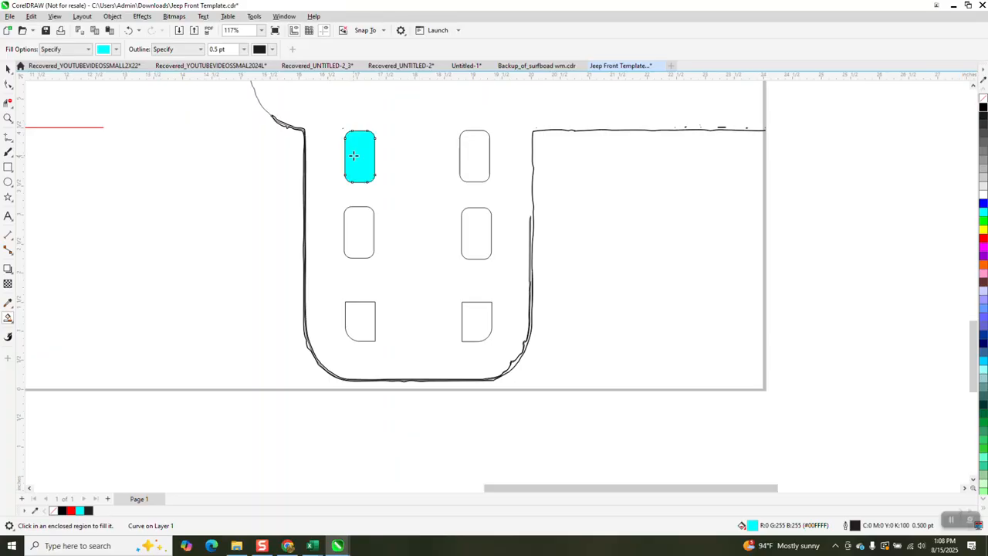
{"action": "key", "text": "ctrl+z"}
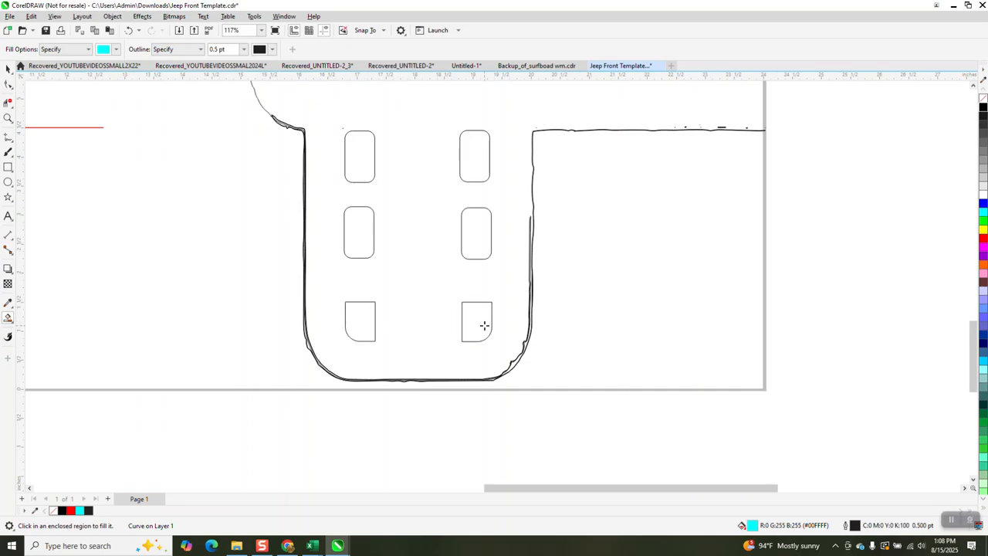
{"action": "scroll", "coordinate": [485, 320], "scroll_direction": "down", "scroll_amount": 3}
{"action": "scroll", "coordinate": [490, 282], "scroll_direction": "down", "scroll_amount": 2}
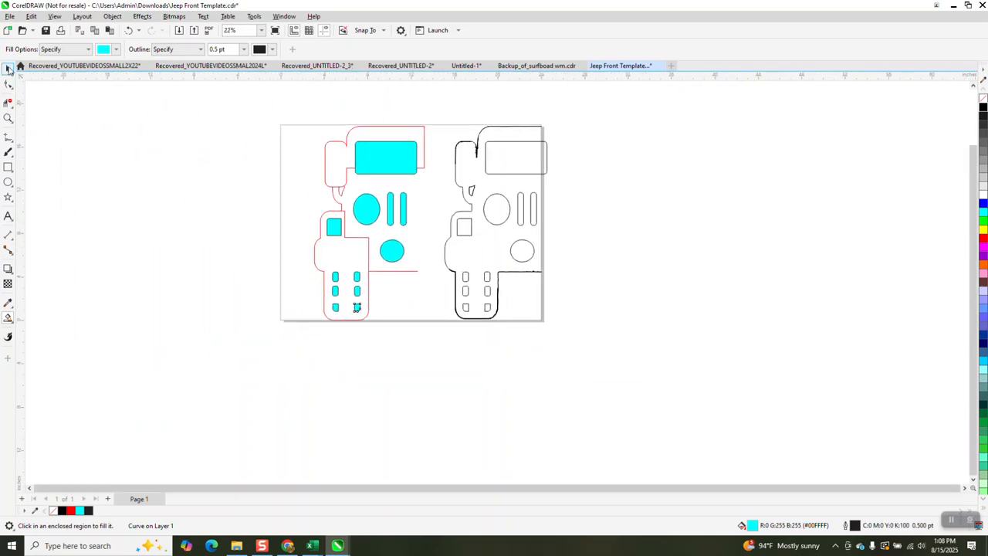
Move the original traced group 36 inches to the right, off the page.
{"action": "left_click", "coordinate": [9, 68]}
{"action": "left_click_drag", "start_coordinate": [434, 106], "coordinate": [658, 347]}
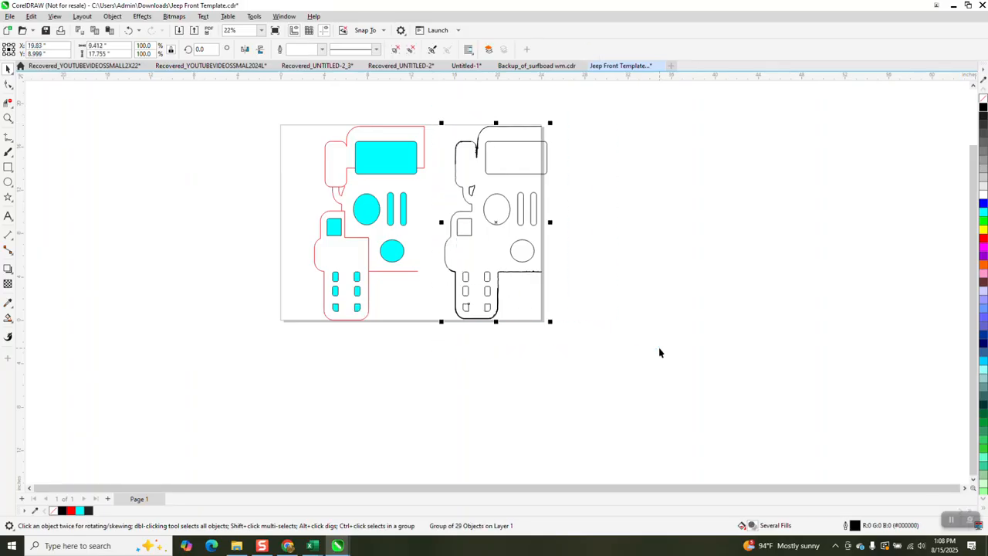
{"action": "key", "text": "Right"}
{"action": "key", "text": "Right"}
{"action": "key", "text": "Right"}
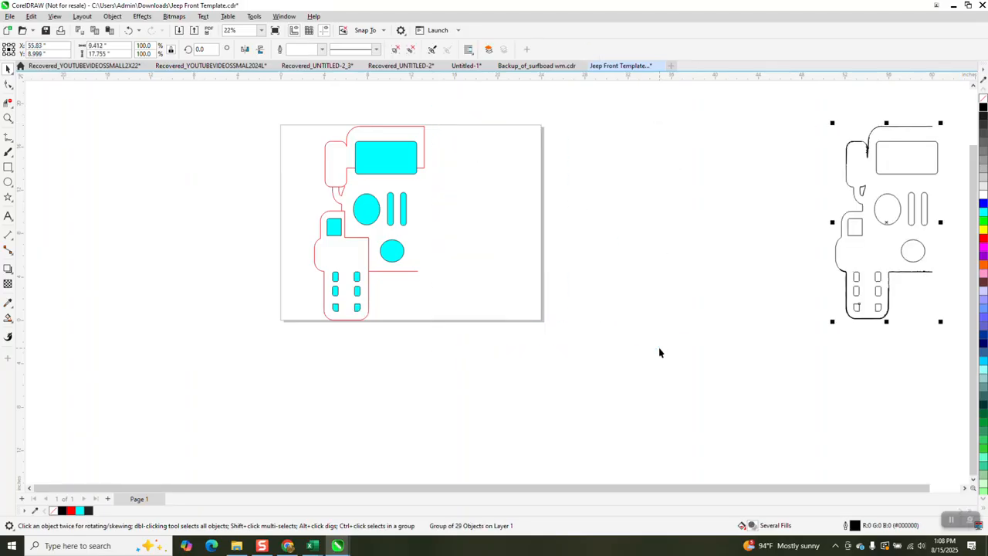
Select all the redrawn shapes on the page and remove their fill.
{"action": "left_click_drag", "start_coordinate": [277, 124], "coordinate": [501, 342]}
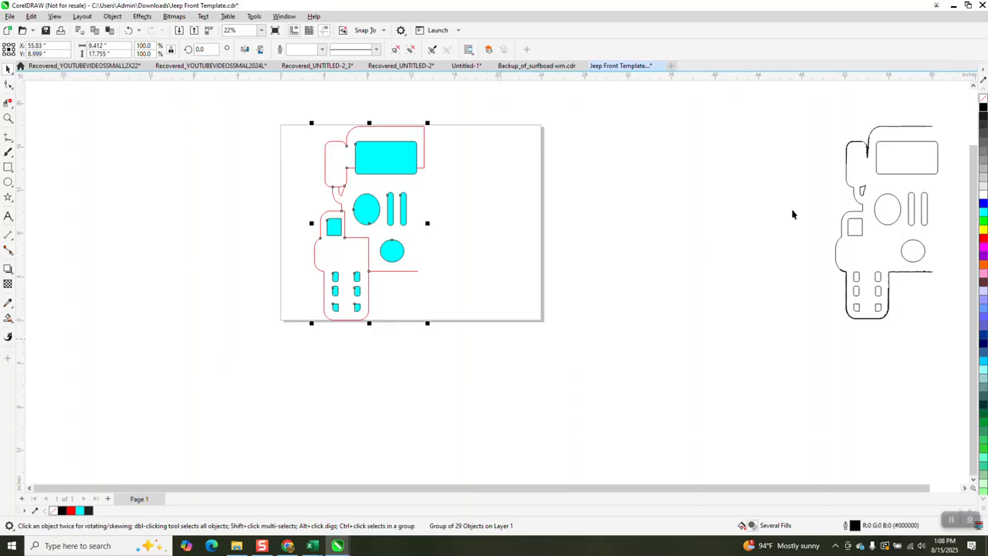
{"action": "left_click", "coordinate": [983, 104]}
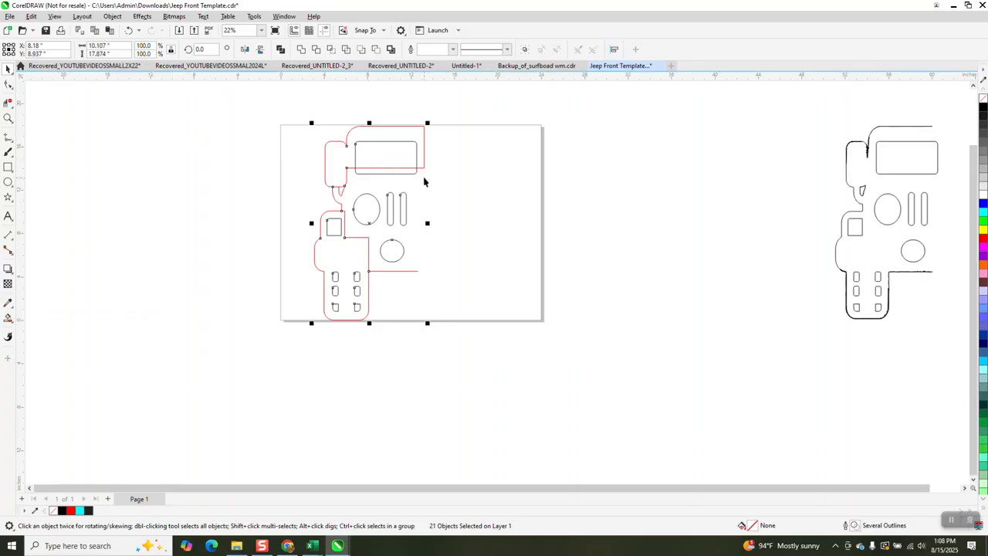
{"action": "scroll", "coordinate": [397, 172], "scroll_direction": "down", "scroll_amount": 1}
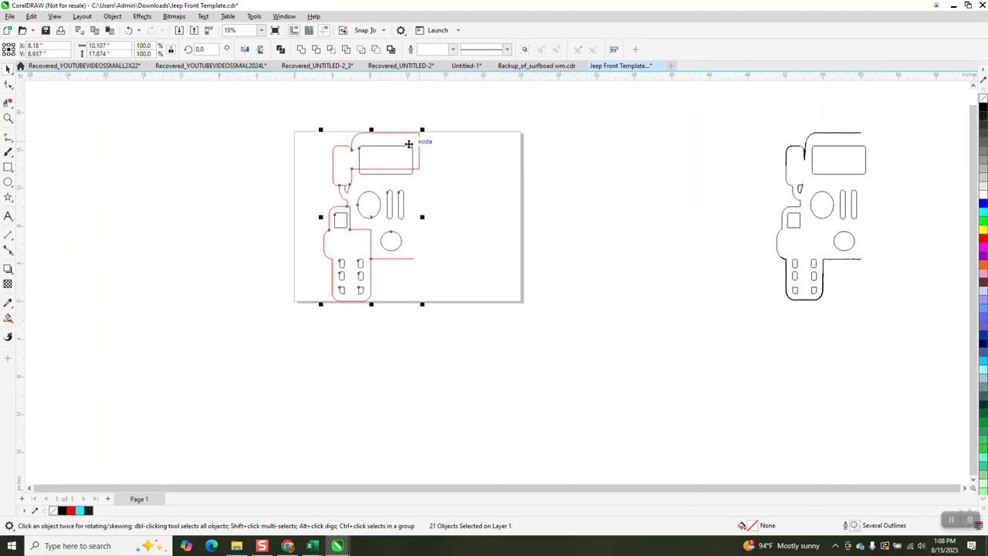
Break the upper red curve apart at its two right corner nodes and delete its right vertical edge.
{"action": "left_click", "coordinate": [7, 118]}
{"action": "left_click_drag", "start_coordinate": [334, 125], "coordinate": [473, 254]}
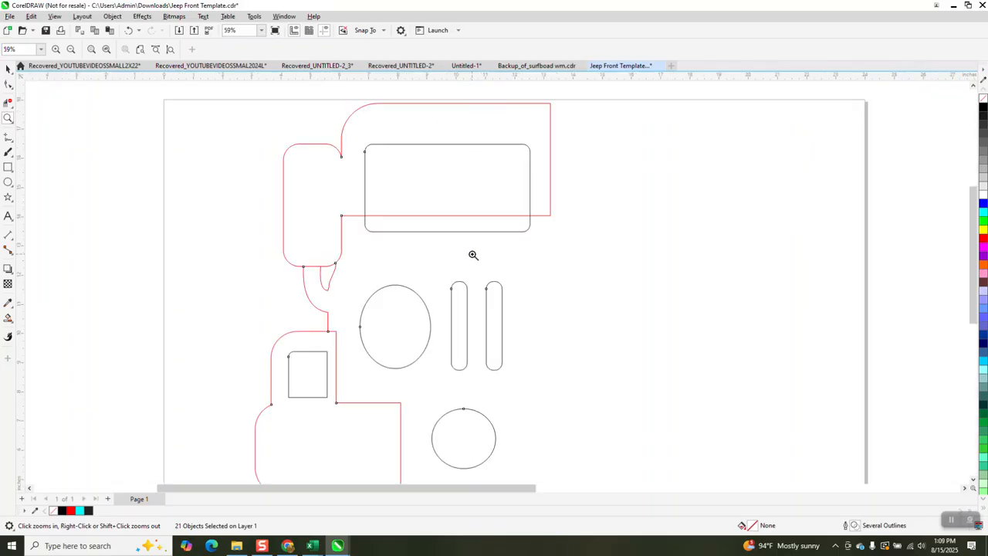
{"action": "left_click", "coordinate": [8, 67]}
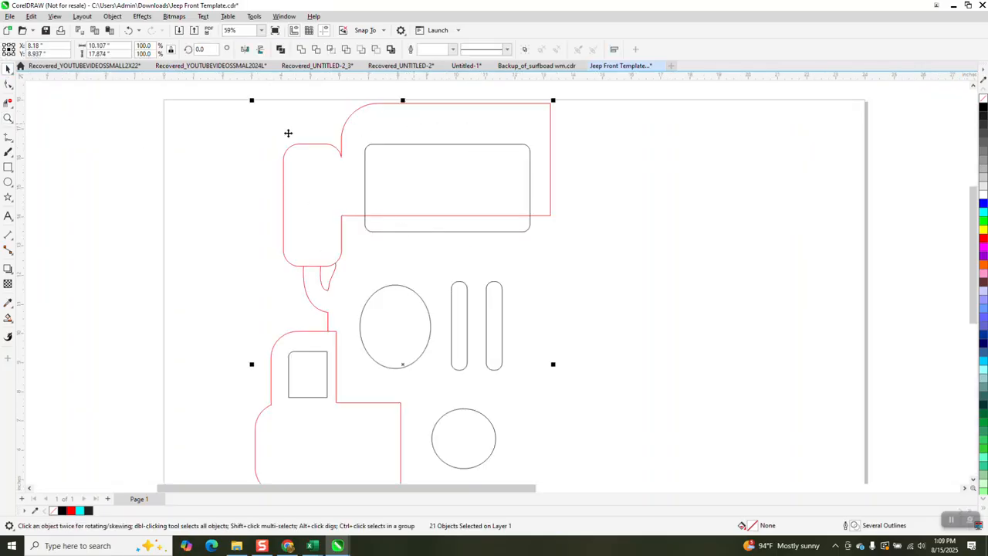
{"action": "left_click", "coordinate": [614, 143]}
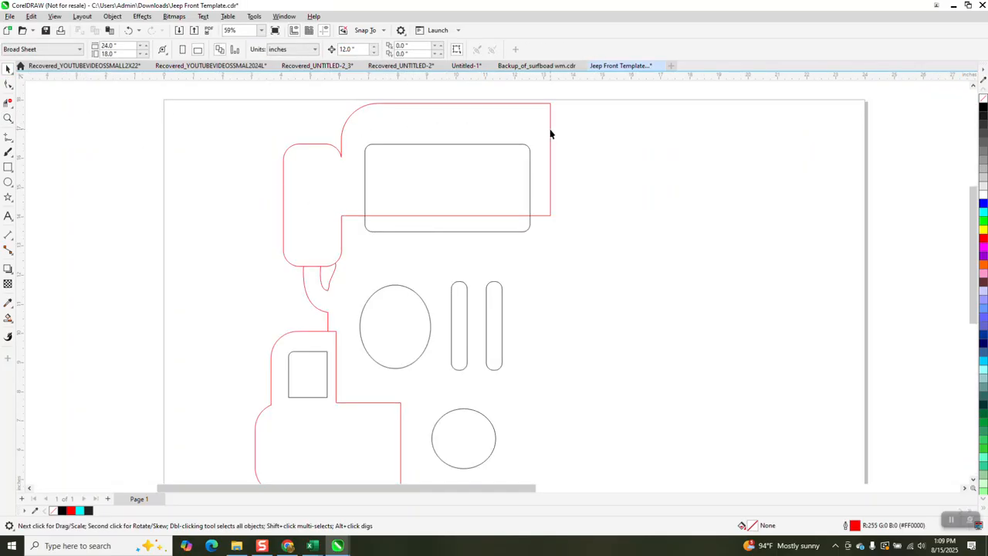
{"action": "left_click", "coordinate": [550, 134]}
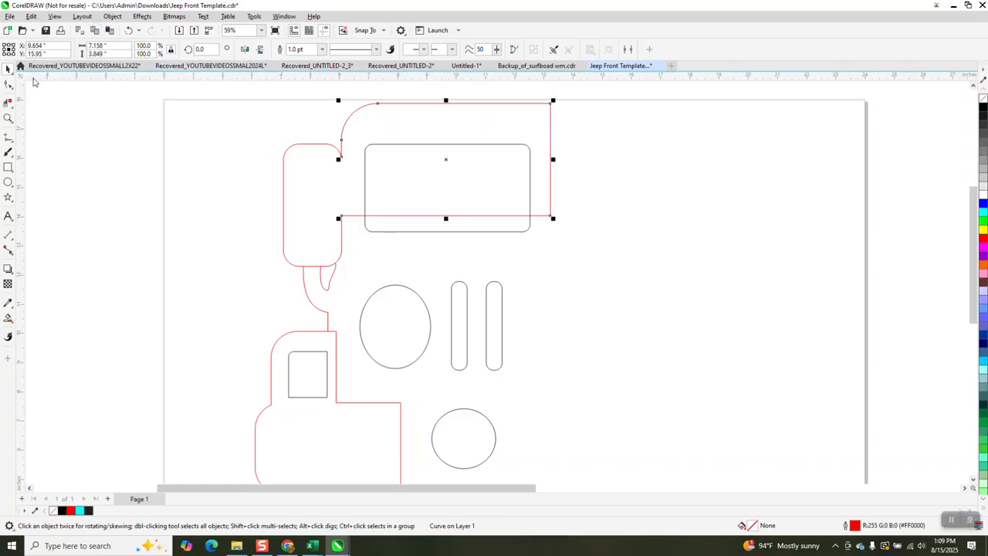
{"action": "left_click", "coordinate": [9, 85]}
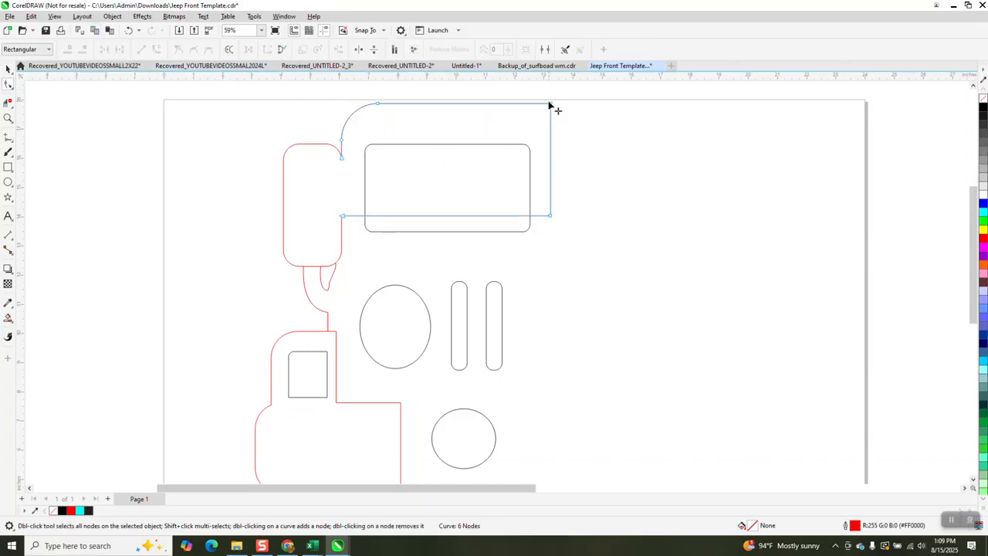
{"action": "left_click_drag", "start_coordinate": [547, 95], "coordinate": [558, 223]}
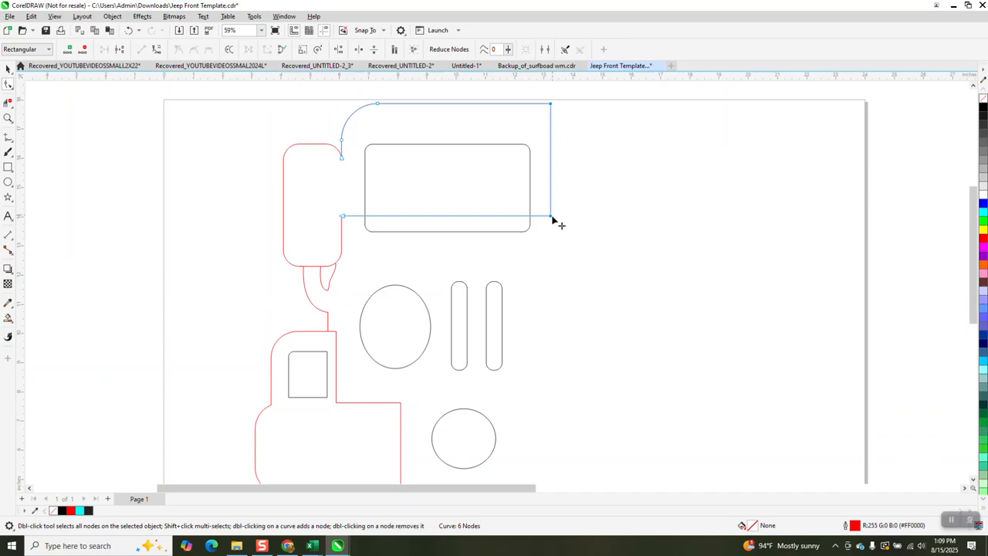
{"action": "right_click", "coordinate": [552, 219]}
{"action": "left_click", "coordinate": [596, 262]}
Delete the lower horizontal line of the upper red curve, which crosses the large rounded rectangle.
{"action": "left_click", "coordinate": [9, 102]}
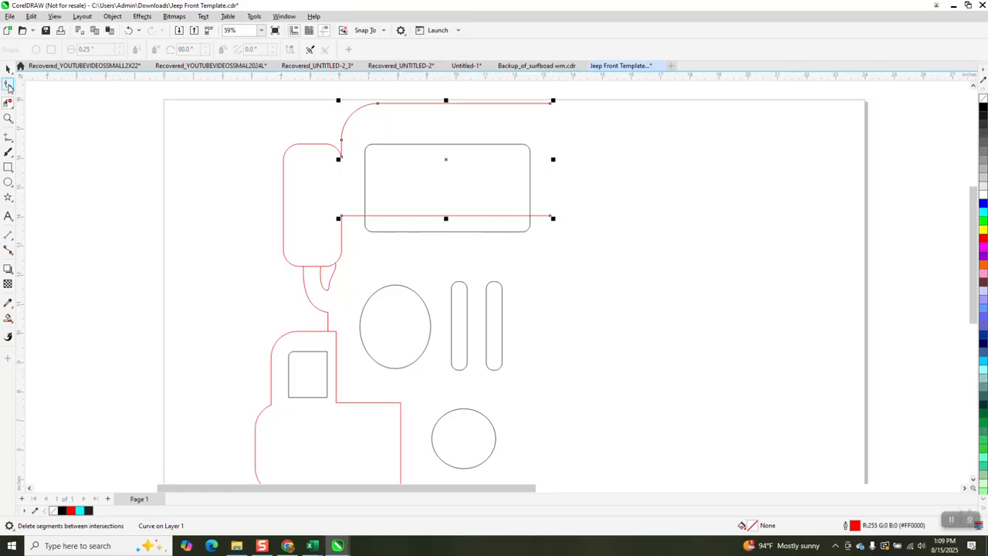
{"action": "left_click", "coordinate": [8, 85]}
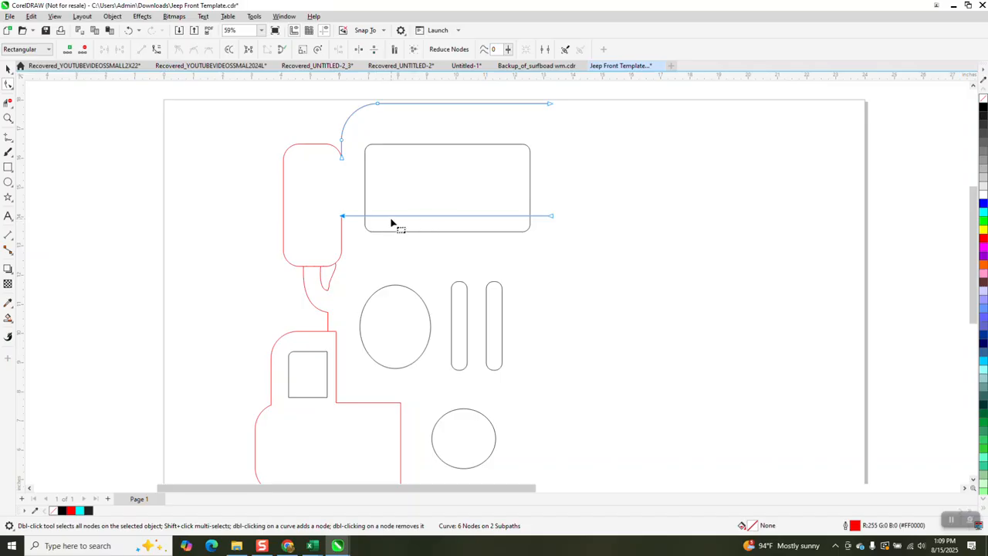
{"action": "key", "text": "Delete"}
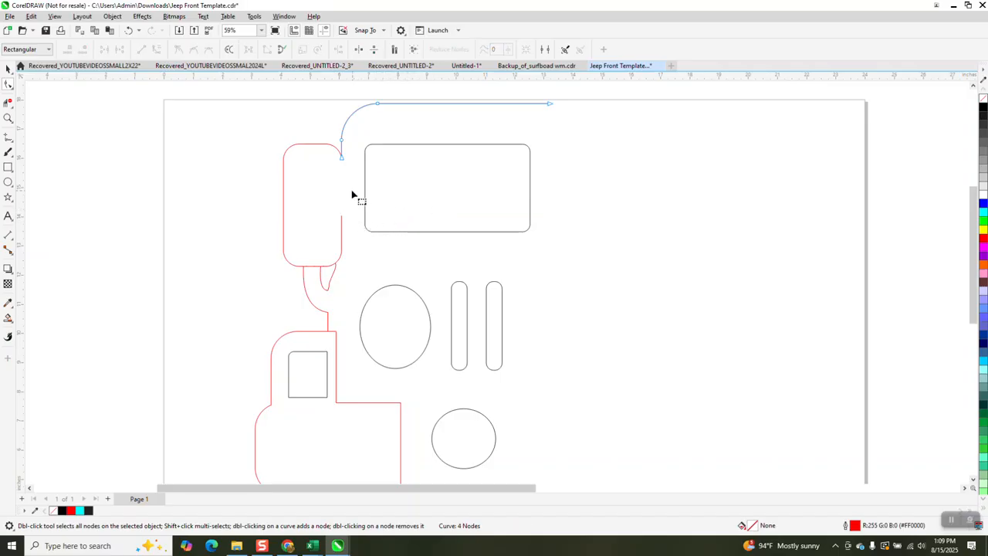
Extend the rounded rectangle's open right edge upward by moving its lower end node onto the upper end node.
{"action": "left_click", "coordinate": [8, 118]}
{"action": "left_click_drag", "start_coordinate": [314, 146], "coordinate": [394, 243]}
{"action": "scroll", "coordinate": [352, 216], "scroll_direction": "down", "scroll_amount": 1}
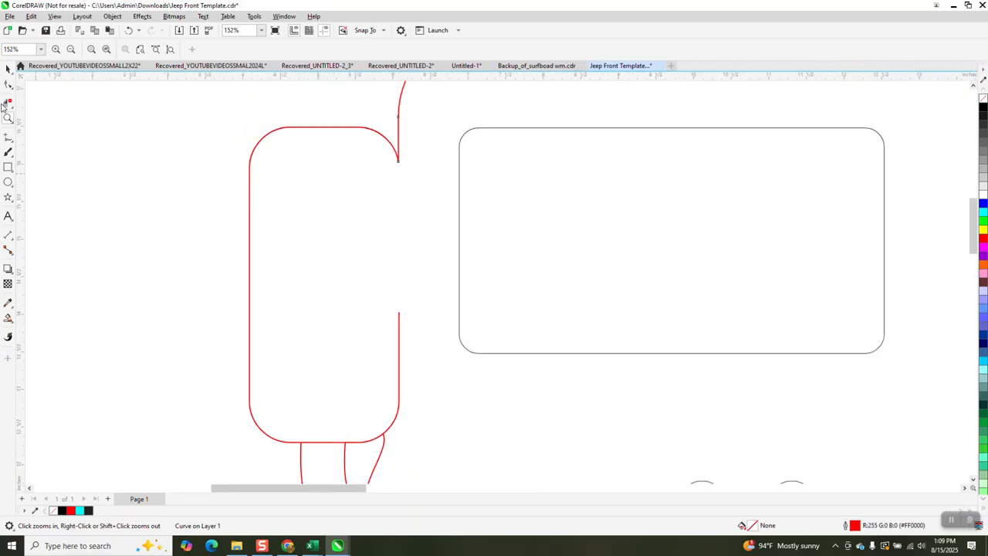
{"action": "left_click", "coordinate": [8, 83]}
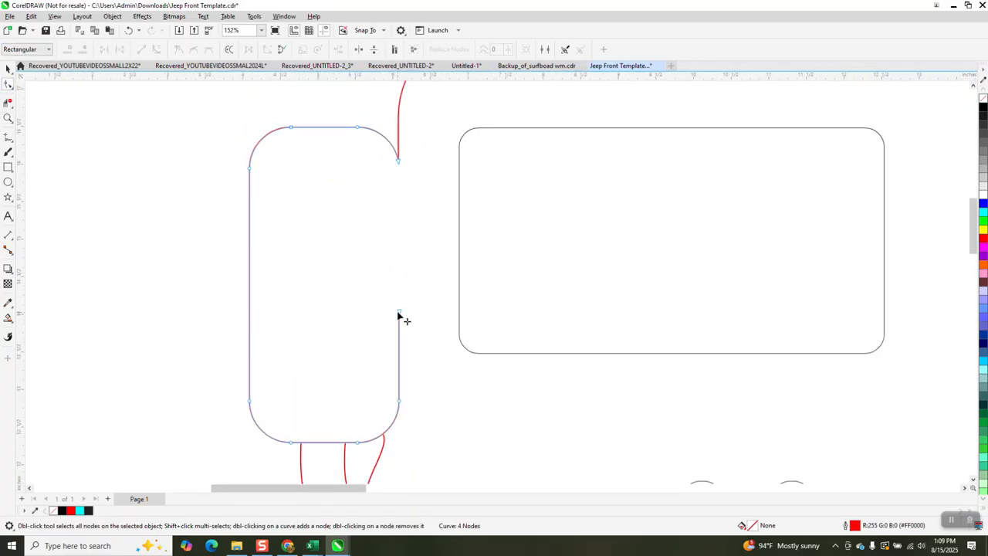
{"action": "left_click", "coordinate": [398, 316]}
{"action": "left_click_drag", "start_coordinate": [398, 315], "coordinate": [399, 162]}
Delete the right vertical edge and short overhanging top segment of the red curve surrounding the square cutout.
{"action": "scroll", "coordinate": [340, 193], "scroll_direction": "down", "scroll_amount": 8}
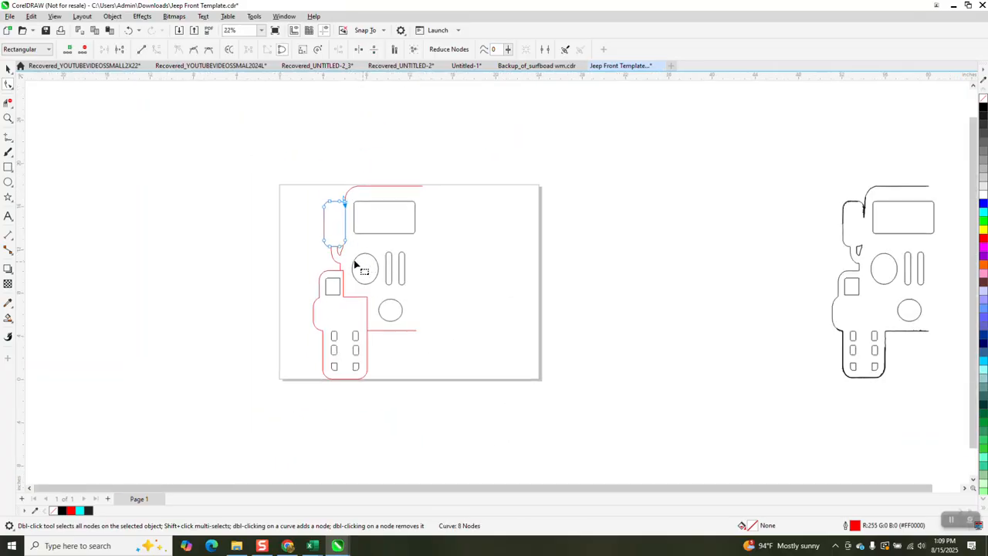
{"action": "scroll", "coordinate": [348, 258], "scroll_direction": "down", "scroll_amount": 1}
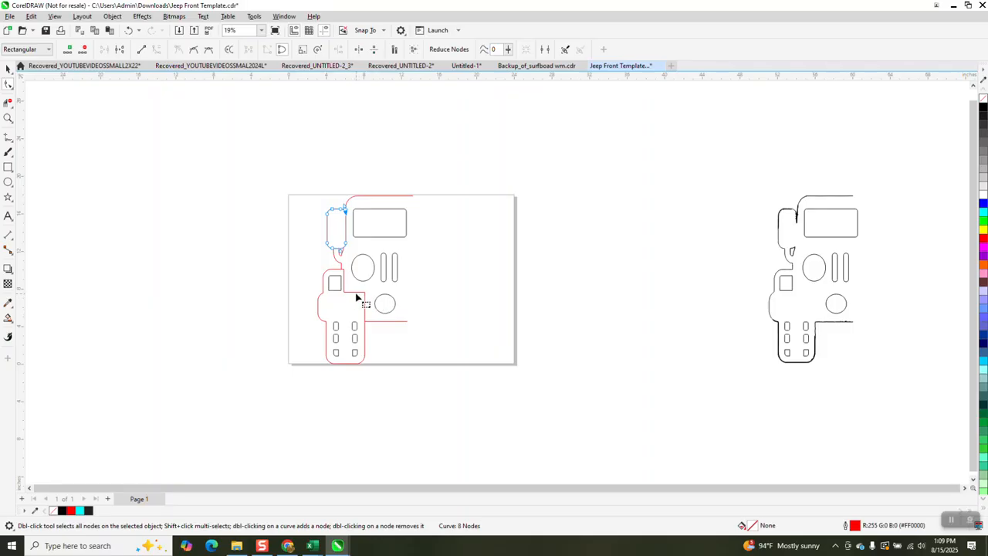
{"action": "left_click", "coordinate": [9, 118]}
{"action": "left_click_drag", "start_coordinate": [311, 257], "coordinate": [412, 327]}
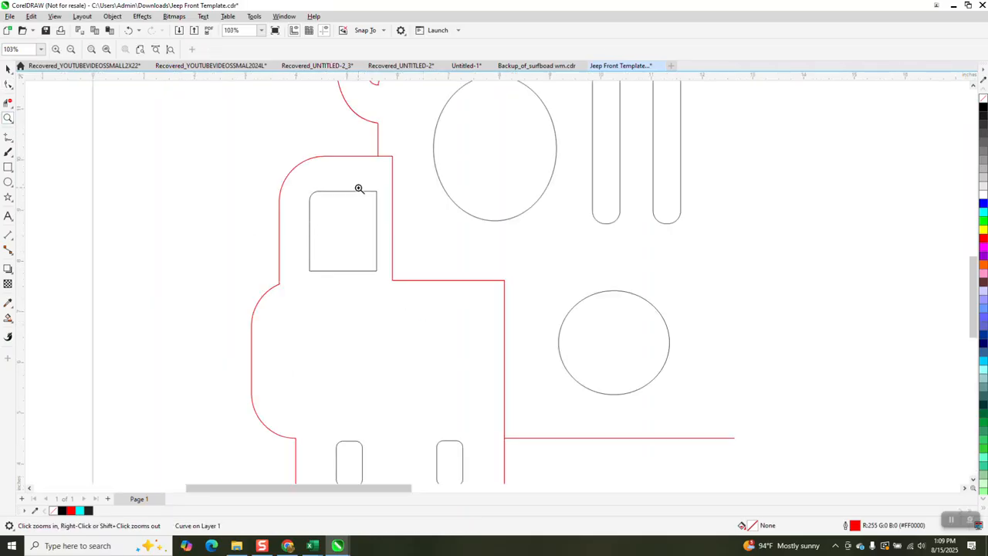
{"action": "left_click", "coordinate": [8, 83]}
{"action": "left_click", "coordinate": [392, 163]}
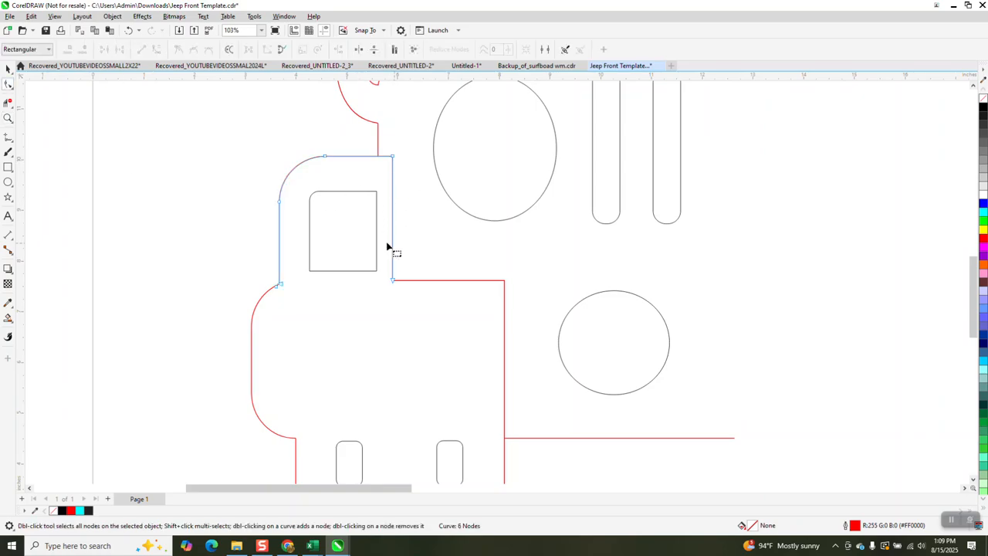
{"action": "left_click_drag", "start_coordinate": [226, 147], "coordinate": [399, 302]}
{"action": "right_click", "coordinate": [392, 280]}
{"action": "left_click", "coordinate": [456, 324]}
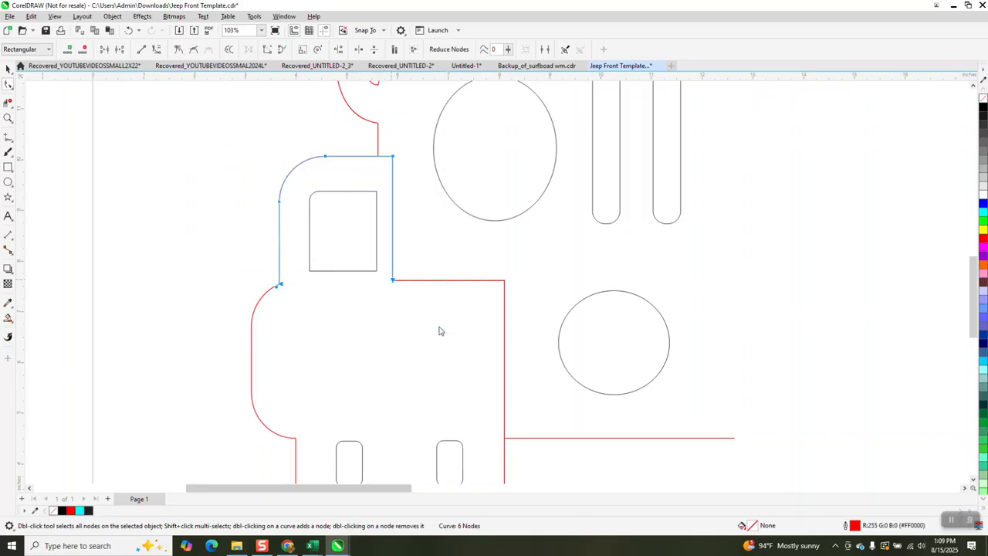
{"action": "left_click", "coordinate": [7, 102]}
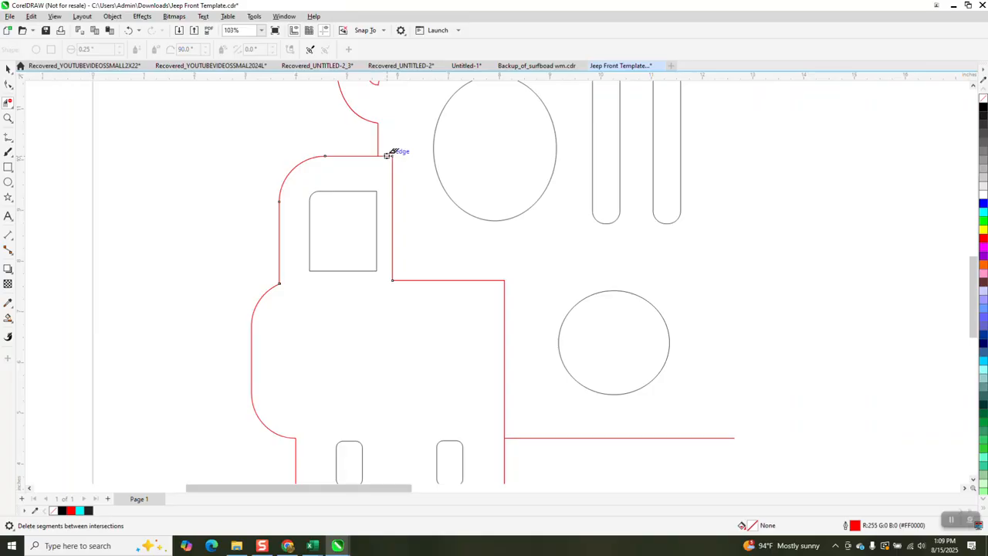
{"action": "left_click", "coordinate": [393, 162]}
{"action": "scroll", "coordinate": [409, 201], "scroll_direction": "down", "scroll_amount": 3}
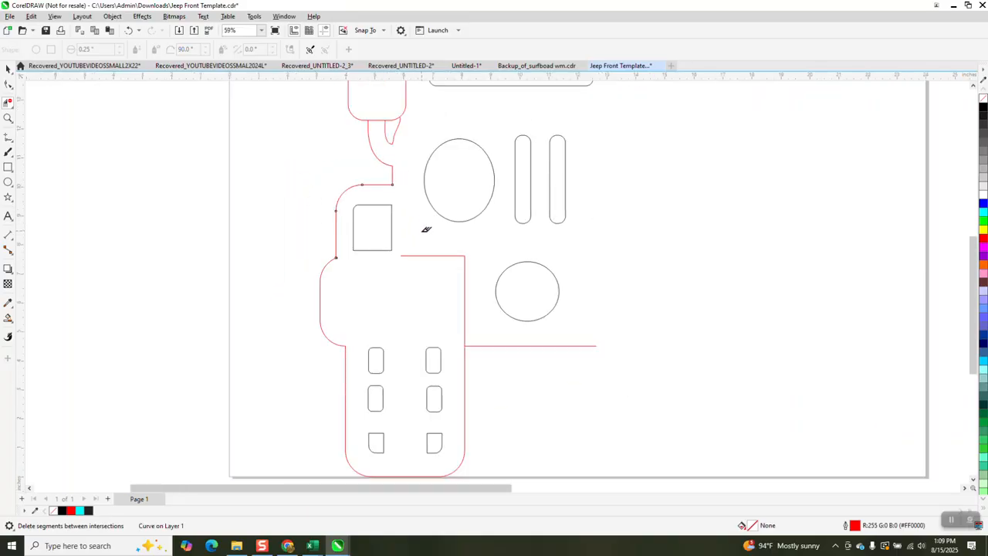
Place a vertical guideline at the open right end of the template's top horizontal line.
{"action": "scroll", "coordinate": [426, 230], "scroll_direction": "down", "scroll_amount": 5}
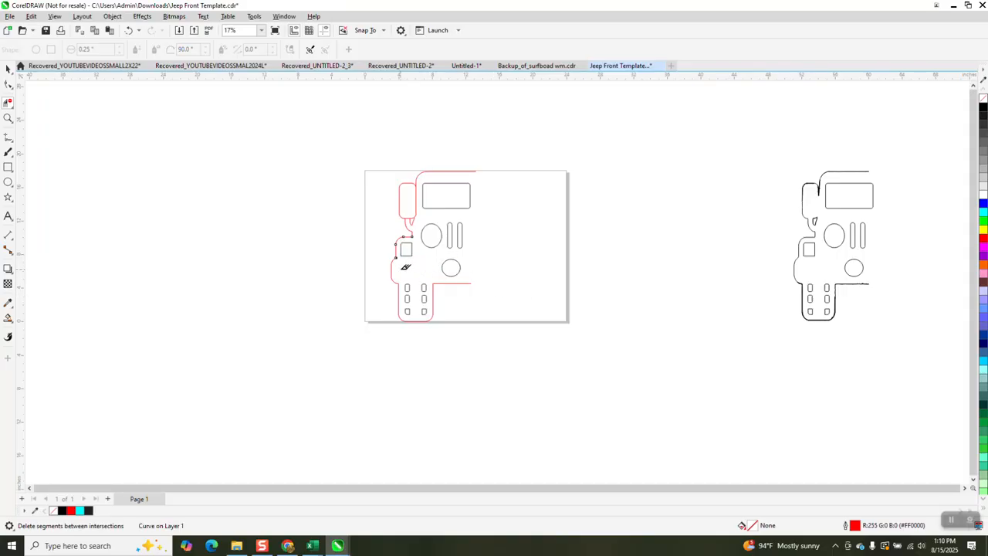
{"action": "scroll", "coordinate": [405, 266], "scroll_direction": "down", "scroll_amount": 1}
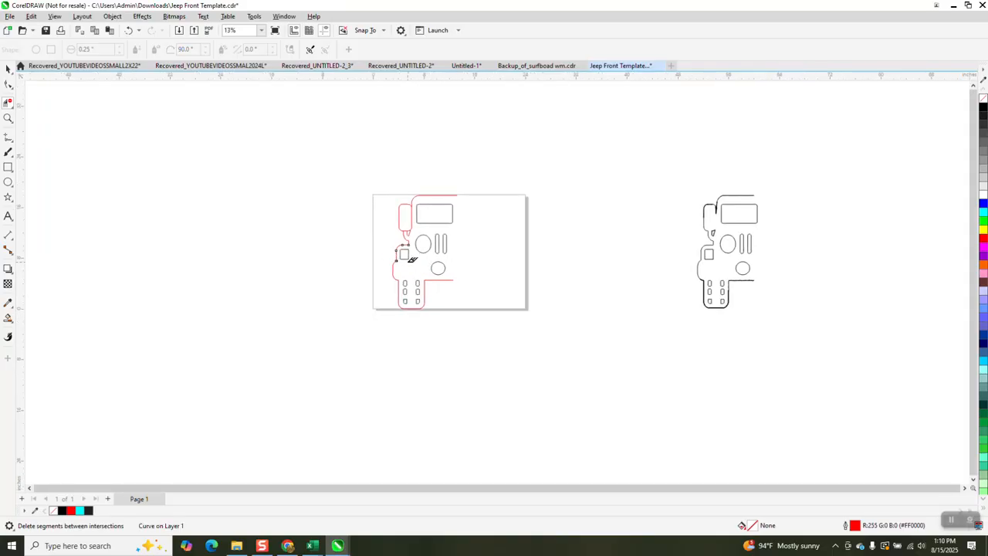
{"action": "left_click", "coordinate": [8, 118]}
{"action": "left_click_drag", "start_coordinate": [367, 179], "coordinate": [528, 338]}
{"action": "scroll", "coordinate": [453, 286], "scroll_direction": "down", "scroll_amount": 2}
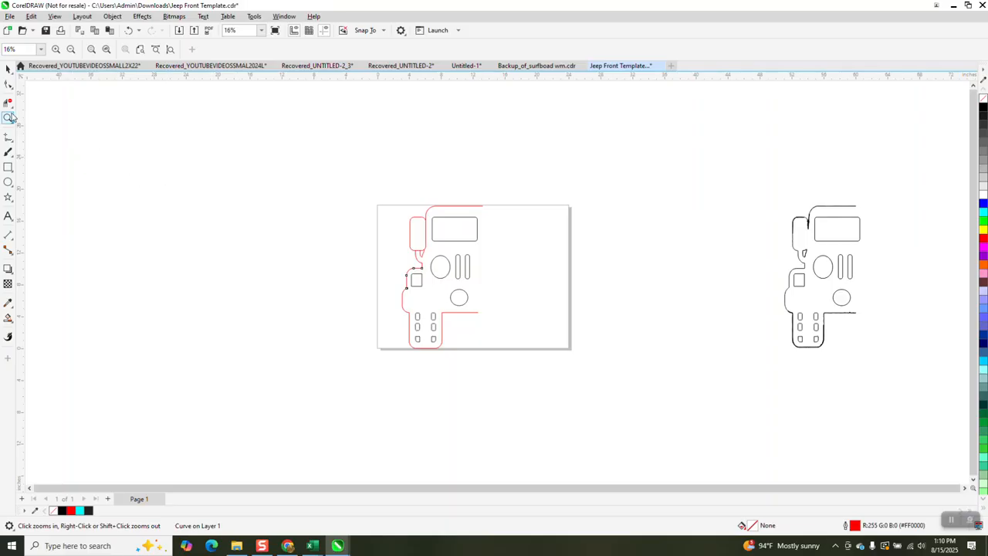
{"action": "left_click_drag", "start_coordinate": [406, 192], "coordinate": [589, 400]}
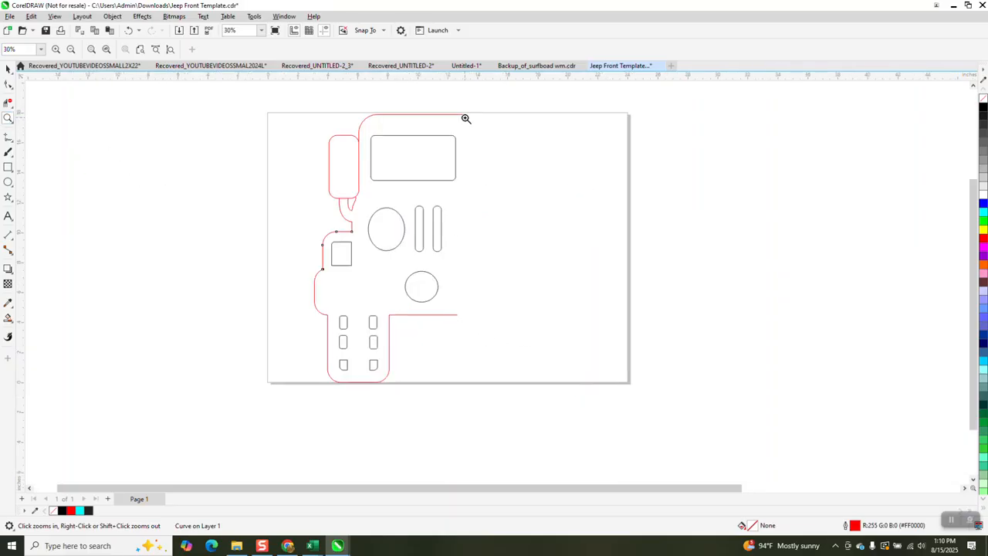
{"action": "left_click_drag", "start_coordinate": [25, 144], "coordinate": [467, 118]}
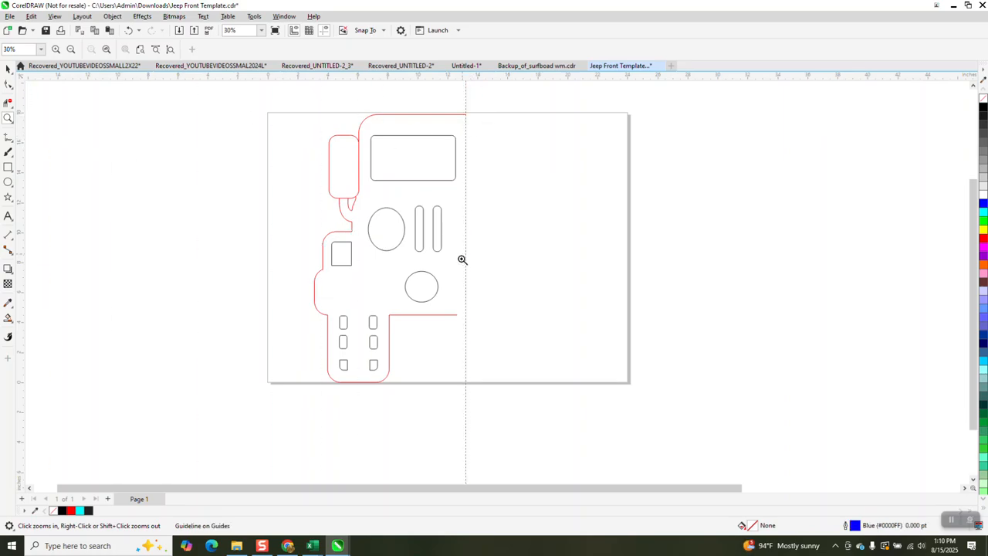
Extend the lower horizontal line by moving its right end node onto the vertical guideline.
{"action": "left_click", "coordinate": [8, 85]}
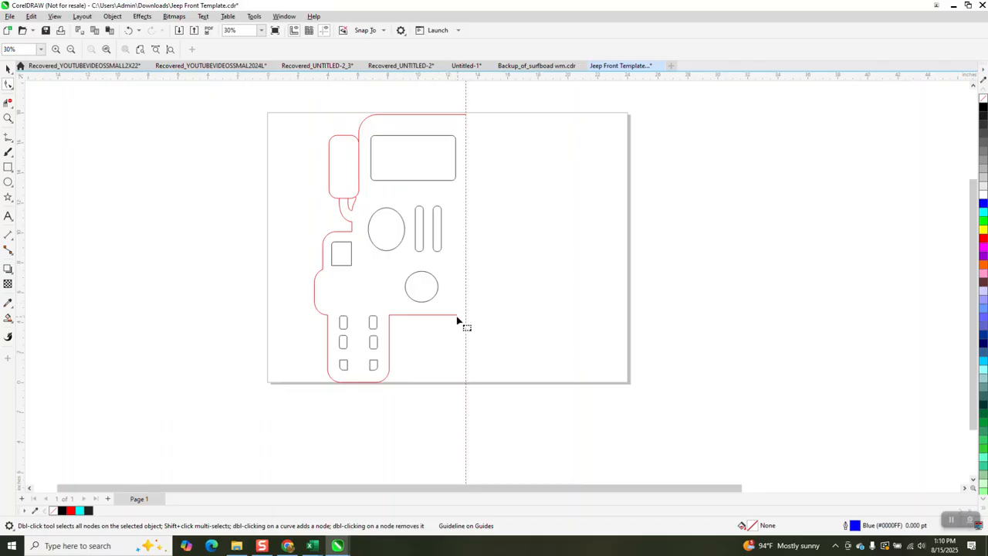
{"action": "left_click", "coordinate": [455, 317]}
{"action": "left_click", "coordinate": [456, 317]}
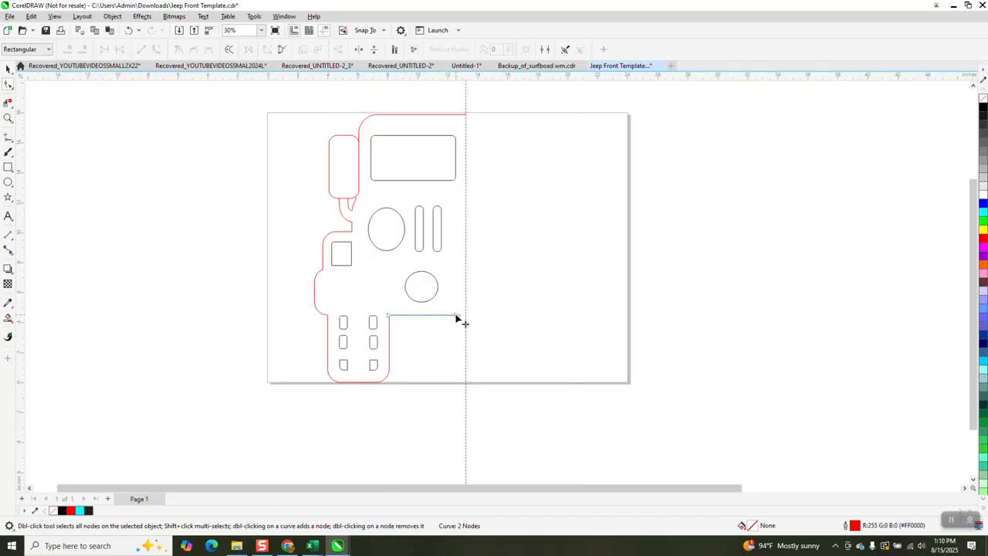
{"action": "left_click_drag", "start_coordinate": [456, 316], "coordinate": [466, 316]}
{"action": "scroll", "coordinate": [476, 298], "scroll_direction": "down", "scroll_amount": 1}
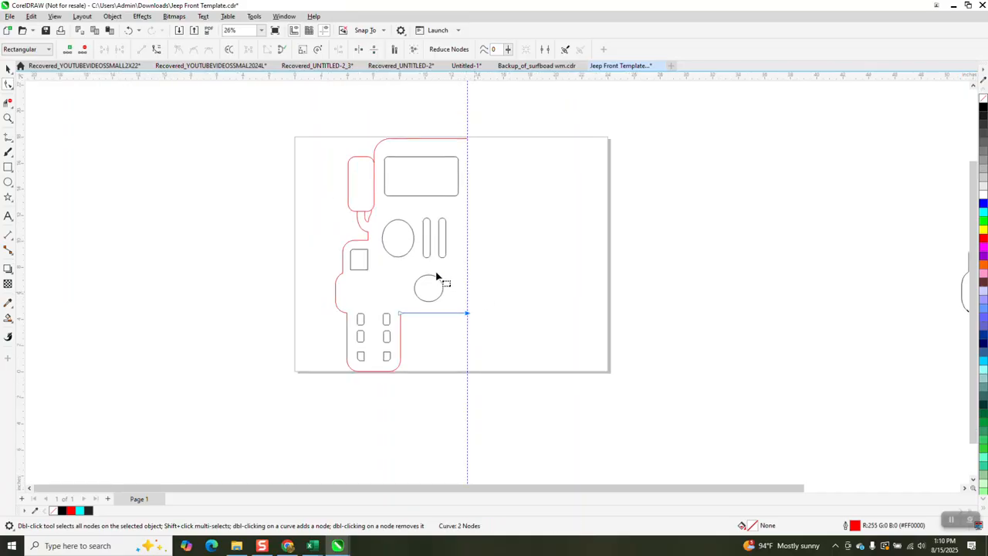
Delete the vertical guideline.
{"action": "left_click", "coordinate": [8, 69]}
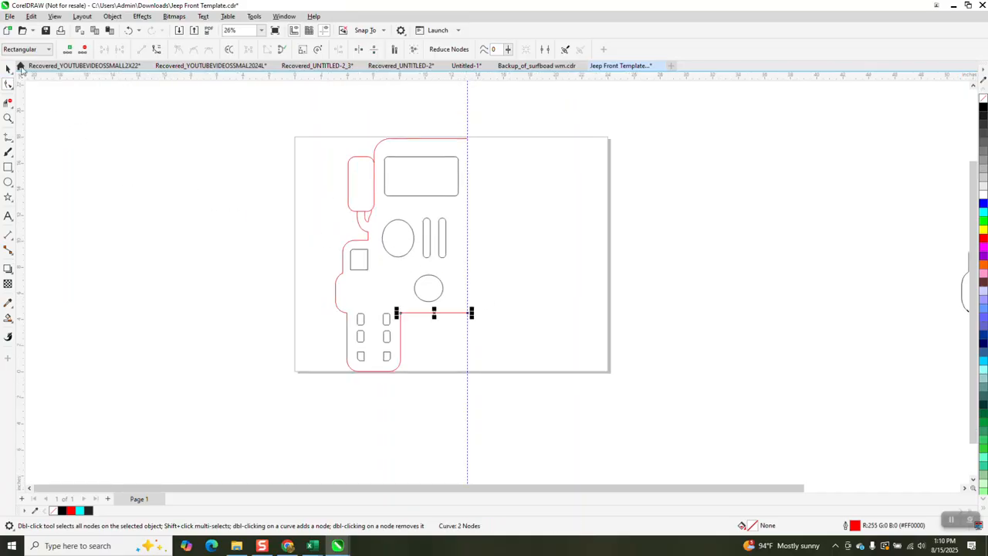
{"action": "left_click", "coordinate": [464, 126]}
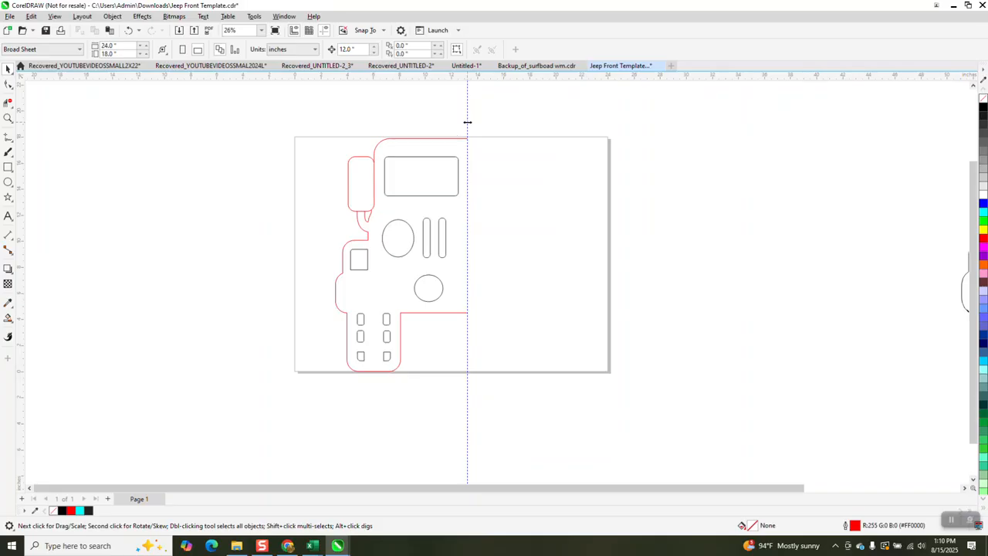
{"action": "key", "text": "Delete"}
Select all shapes of the redrawn half on the page and give them a red outline.
{"action": "left_click_drag", "start_coordinate": [290, 105], "coordinate": [355, 247]}
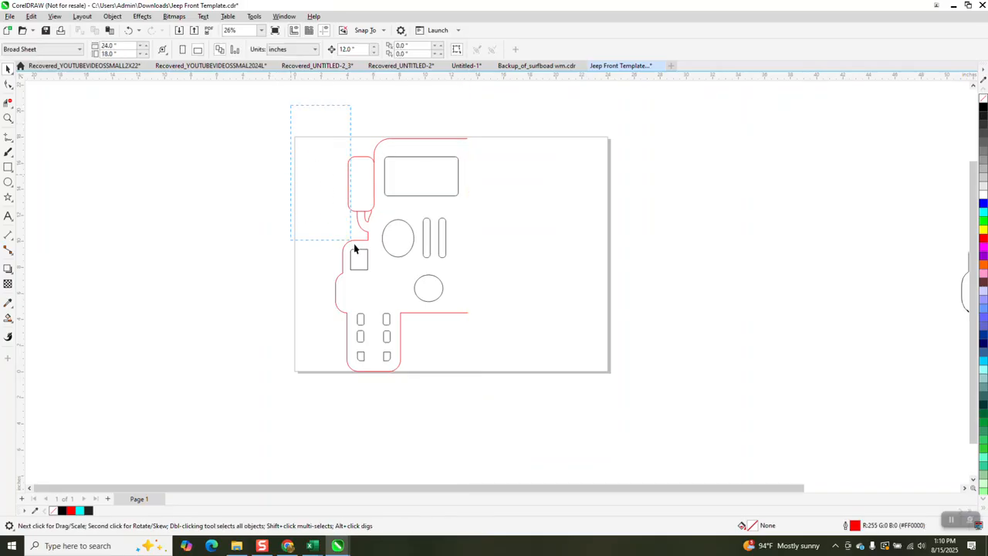
{"action": "left_click_drag", "start_coordinate": [554, 390], "coordinate": [551, 402]}
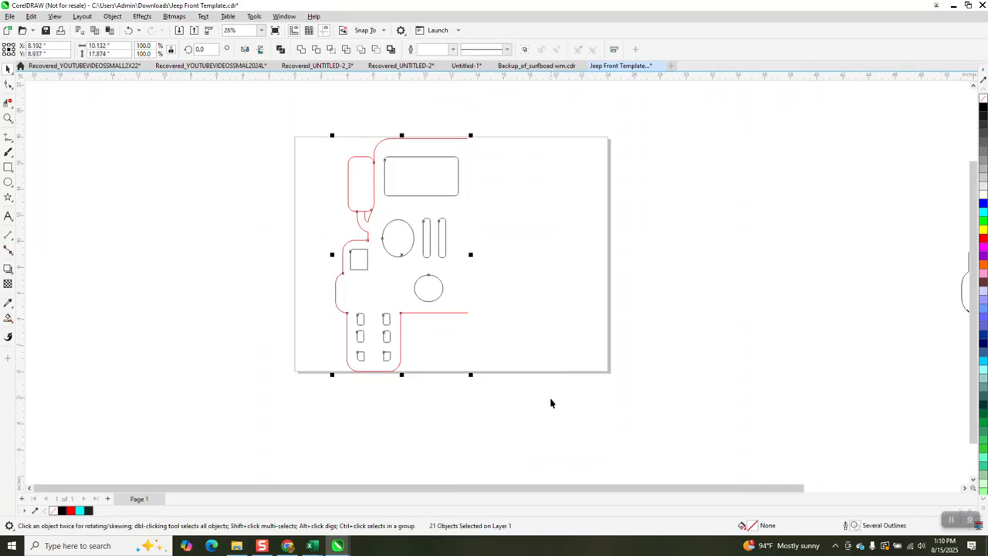
{"action": "right_click", "coordinate": [984, 245]}
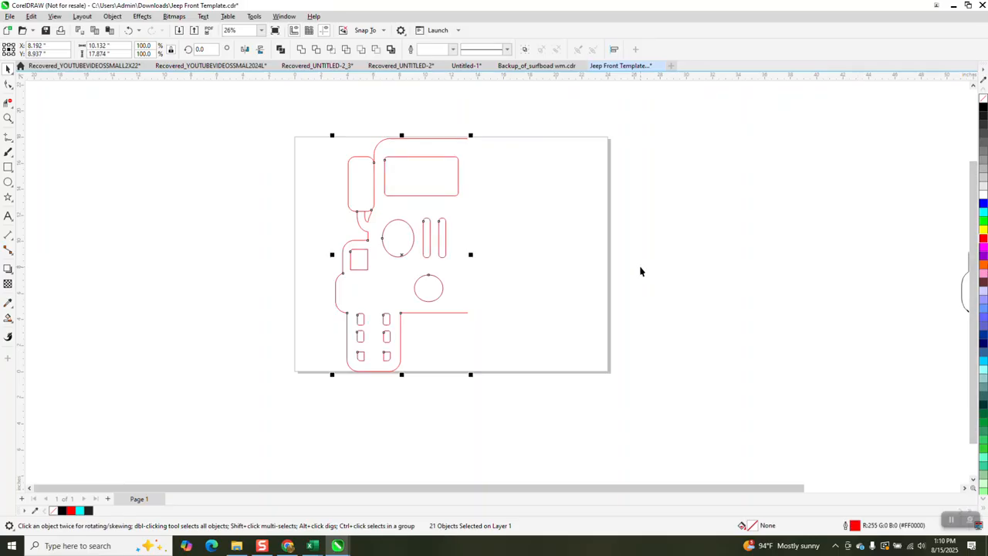
Group the selected half and create a horizontally mirrored copy beside it to complete the Jeep front.
{"action": "key", "text": "ctrl+g"}
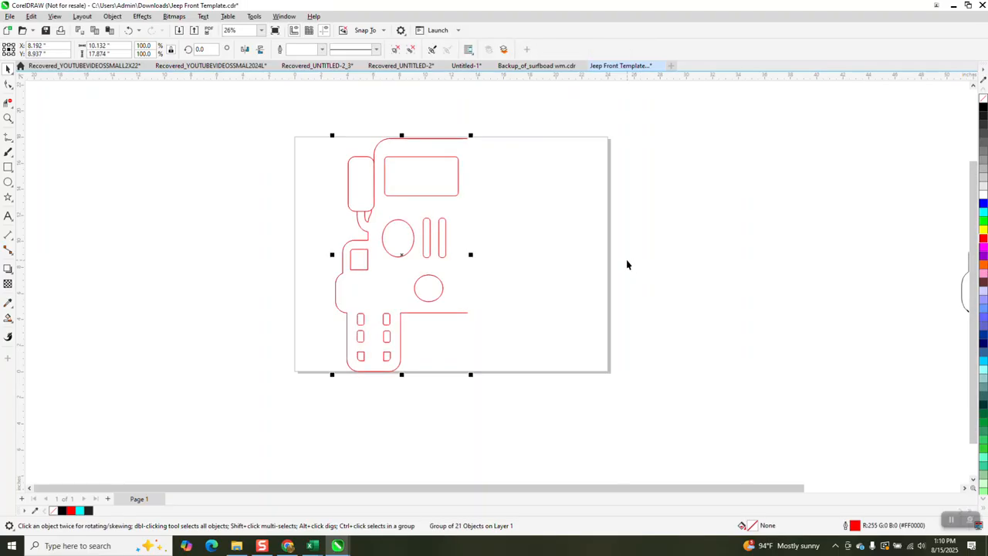
{"action": "left_click_drag", "start_coordinate": [333, 254], "coordinate": [477, 256]}
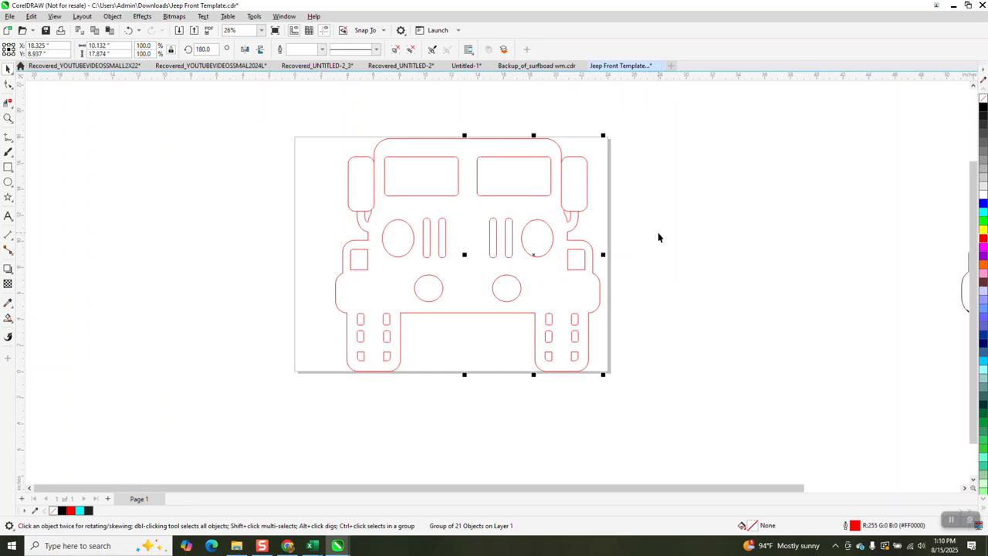
{"action": "left_click", "coordinate": [446, 106]}
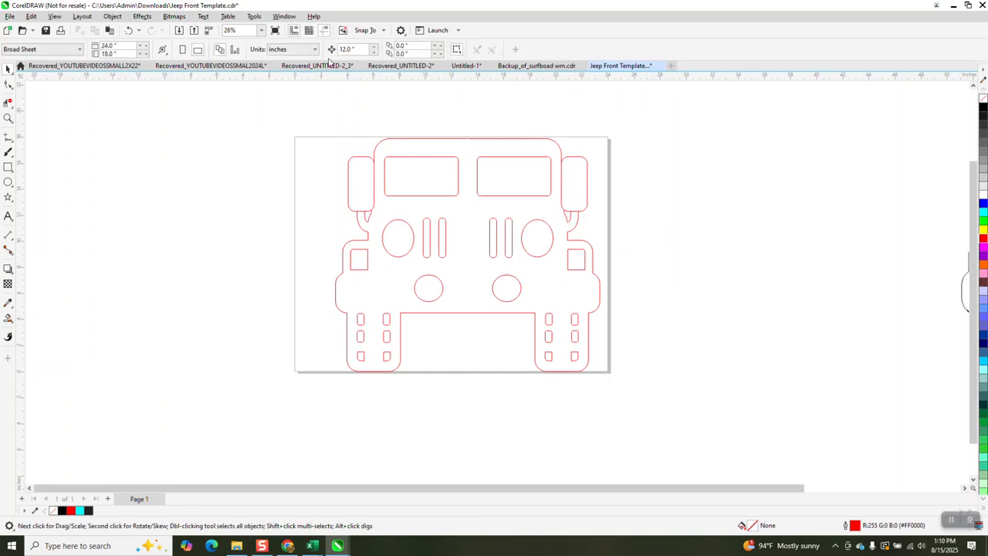
Set the nudge distance to 0.5 inches and nudge the mirrored half 1 inch left, towards the original half.
{"action": "key", "text": "BackSpace"}
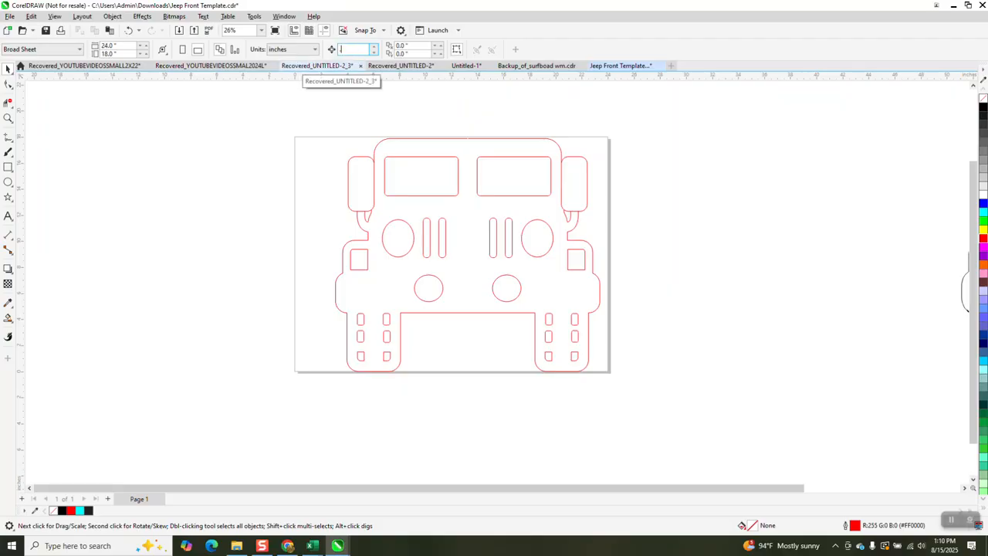
{"action": "type", "text": ".5"}
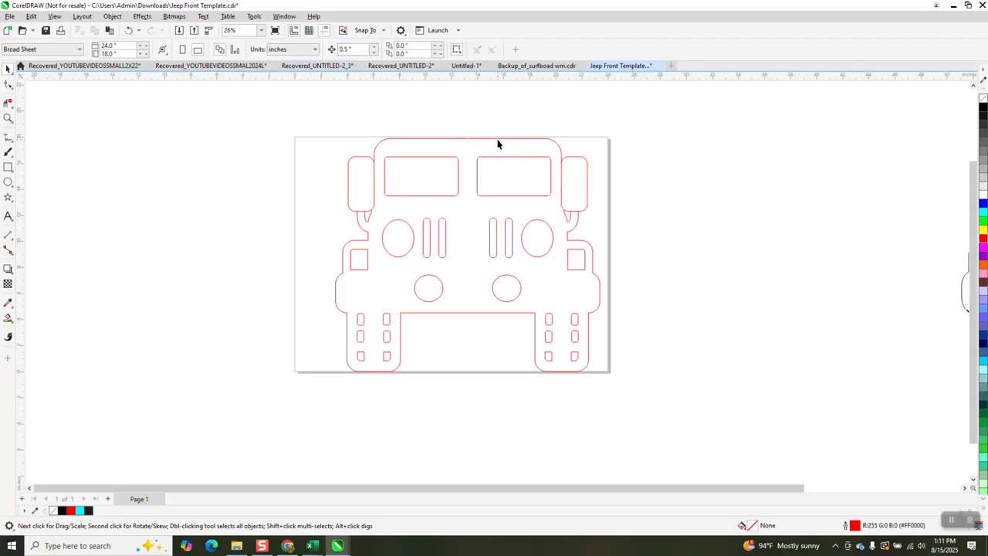
{"action": "left_click", "coordinate": [500, 145]}
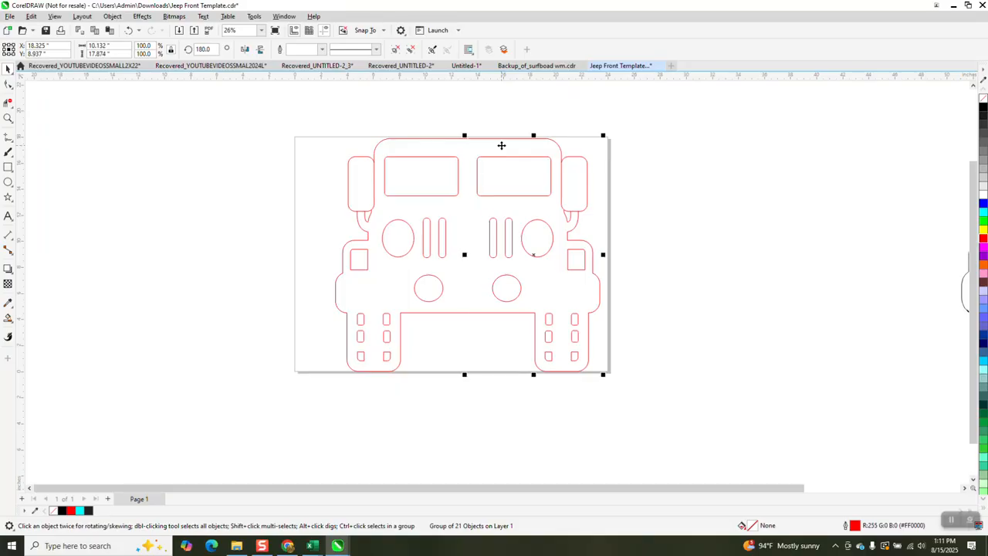
{"action": "key", "text": "Left"}
{"action": "key", "text": "Left"}
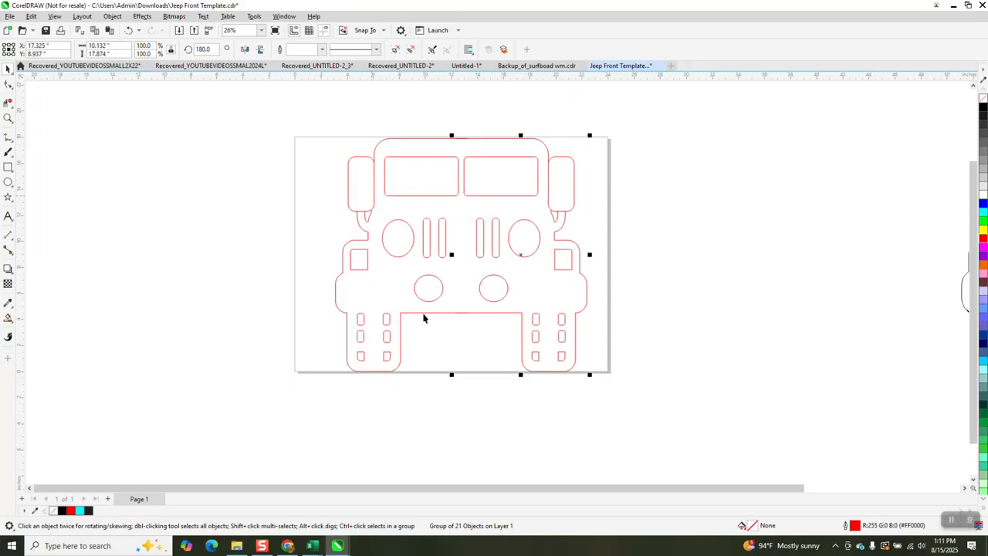
Delete the inner segments separating both side mirrors from the Jeep body with the virtual segment delete tool.
{"action": "scroll", "coordinate": [343, 266], "scroll_direction": "down", "scroll_amount": 1}
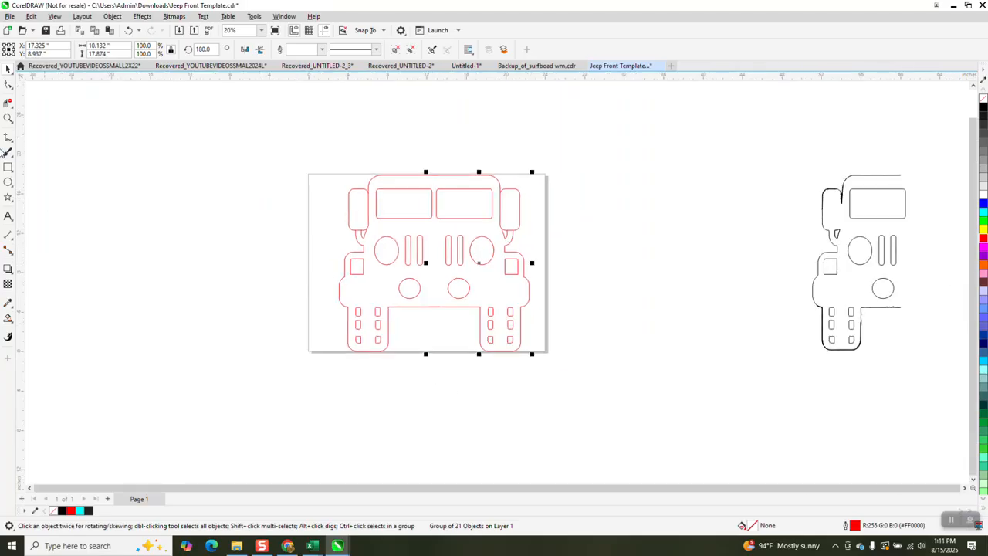
{"action": "left_click", "coordinate": [9, 118]}
{"action": "left_click_drag", "start_coordinate": [354, 188], "coordinate": [395, 229]}
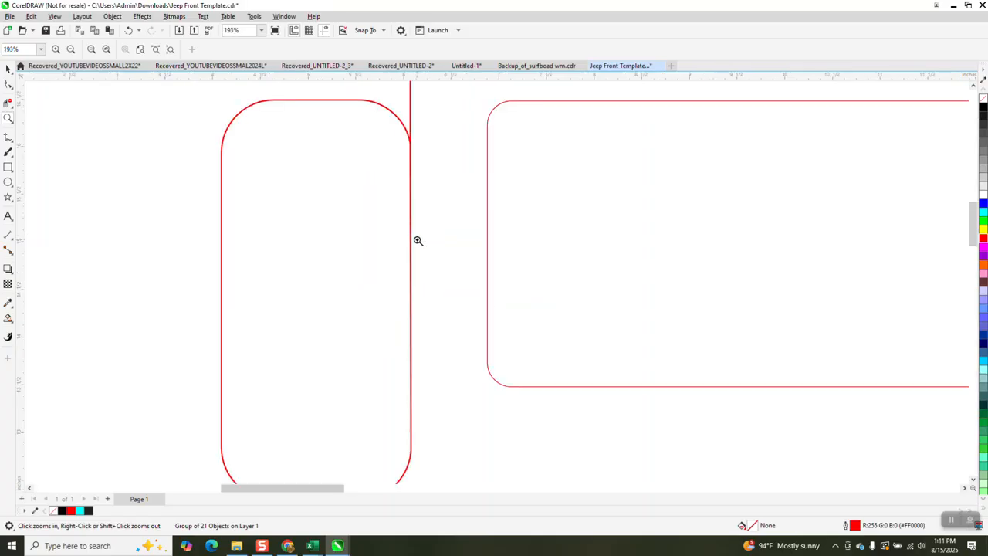
{"action": "right_click", "coordinate": [423, 223]}
{"action": "scroll", "coordinate": [419, 219], "scroll_direction": "down", "scroll_amount": 4}
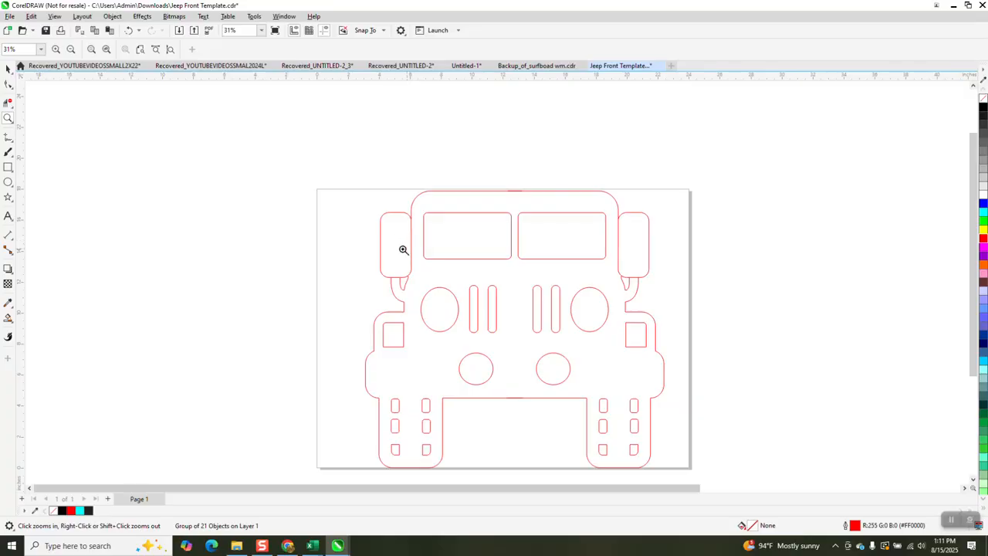
{"action": "left_click", "coordinate": [8, 102]}
{"action": "left_click", "coordinate": [411, 240]}
{"action": "left_click", "coordinate": [620, 245]}
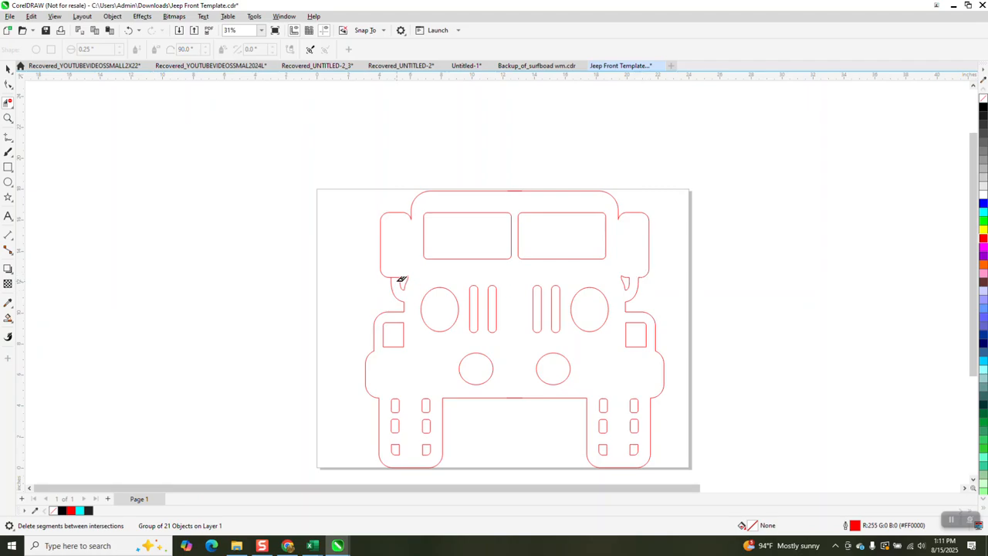
Smart-fill the Jeep body with black to create one solid shape with its cutouts left open.
{"action": "scroll", "coordinate": [379, 255], "scroll_direction": "down", "scroll_amount": 2}
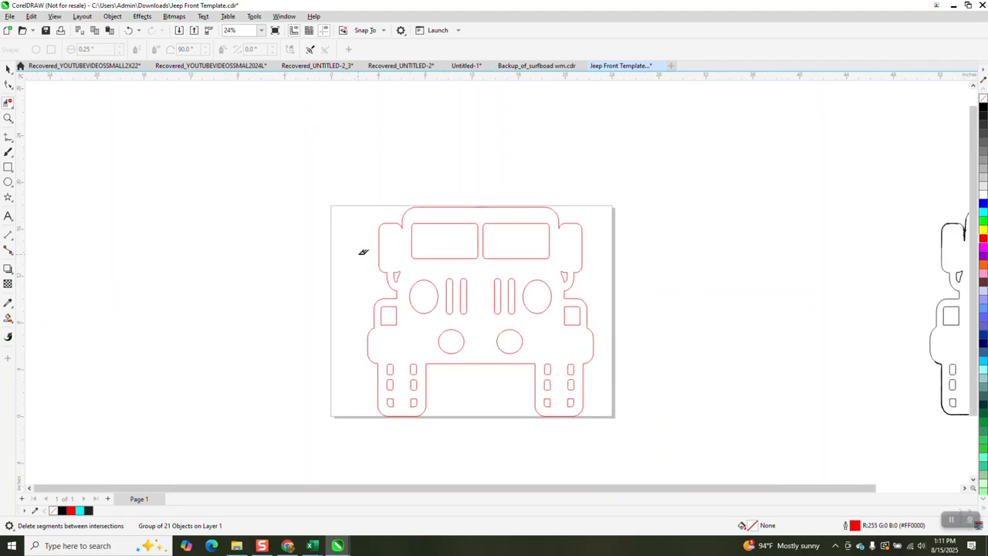
{"action": "scroll", "coordinate": [349, 241], "scroll_direction": "down", "scroll_amount": 2}
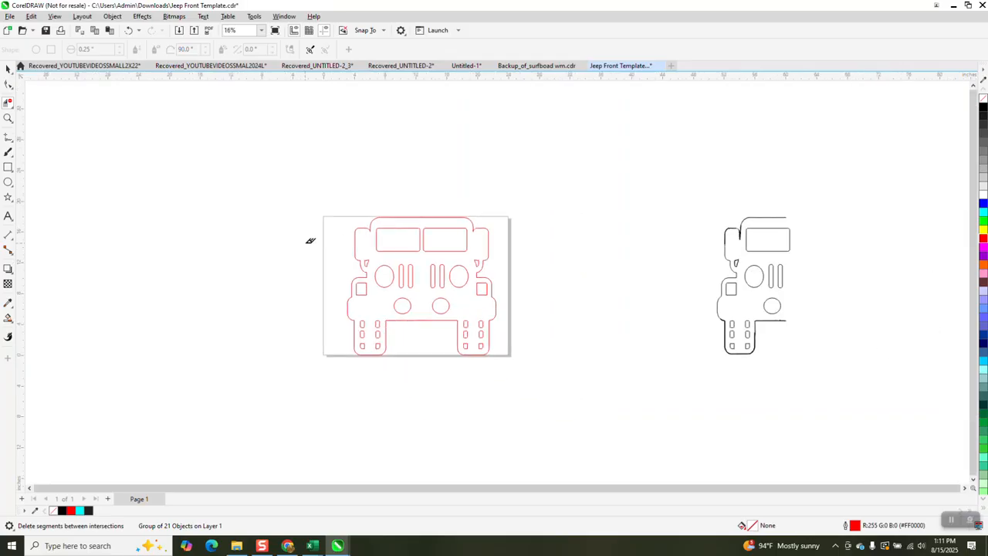
{"action": "left_click", "coordinate": [8, 317]}
{"action": "left_click", "coordinate": [116, 48]}
{"action": "left_click", "coordinate": [110, 101]}
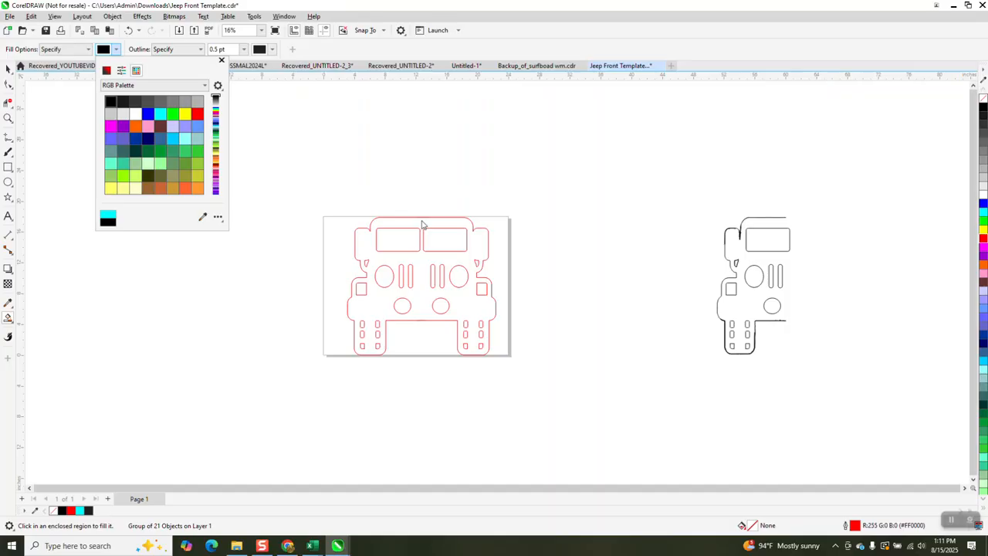
{"action": "left_click", "coordinate": [422, 225]}
{"action": "left_click", "coordinate": [427, 222]}
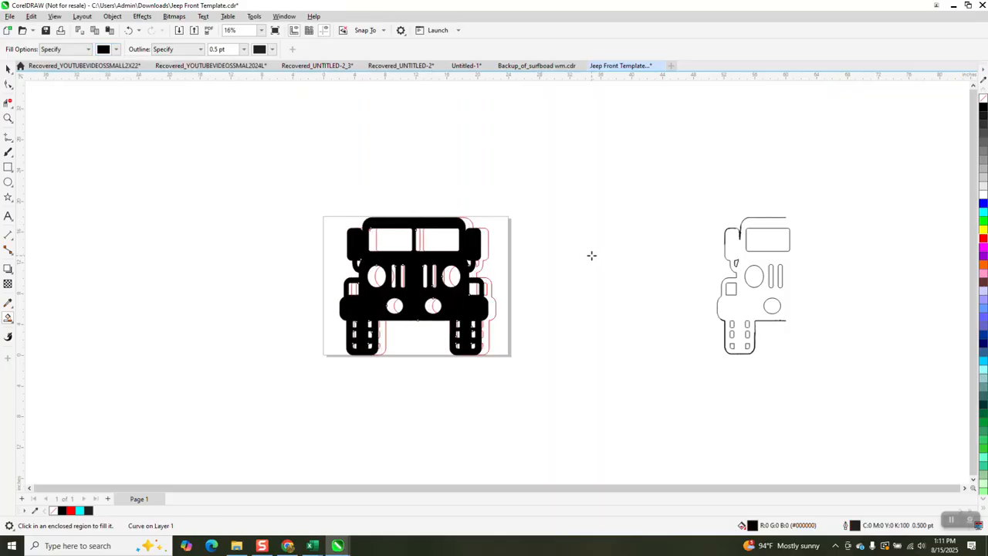
Nudge the black filled Jeep to the left of the red outline and delete it.
{"action": "key", "text": "Left"}
{"action": "key", "text": "Left"}
{"action": "key", "text": "Left"}
{"action": "key", "text": "Left"}
{"action": "key", "text": "Left"}
{"action": "key", "text": "Delete"}
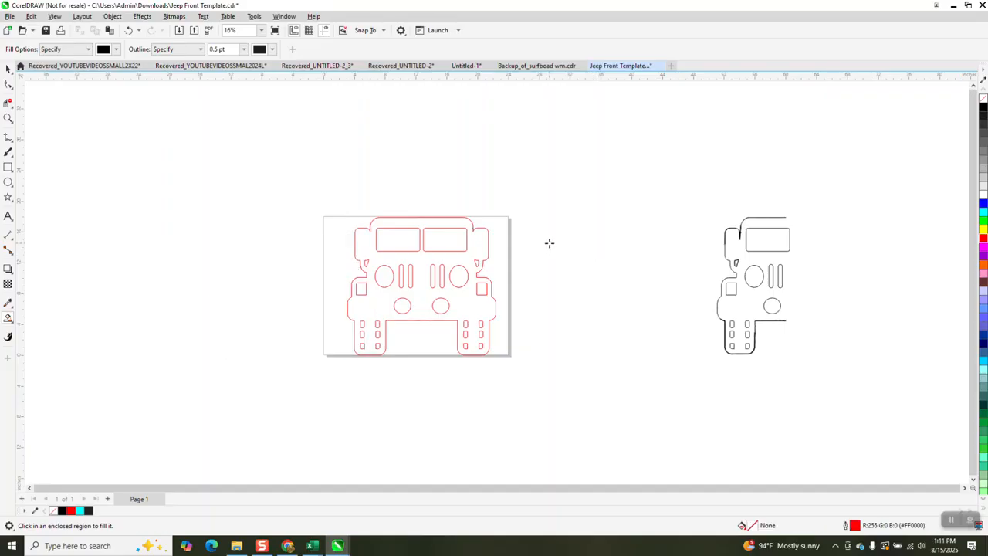
Set the document's nudge distance to 20 inches.
{"action": "left_click", "coordinate": [8, 68]}
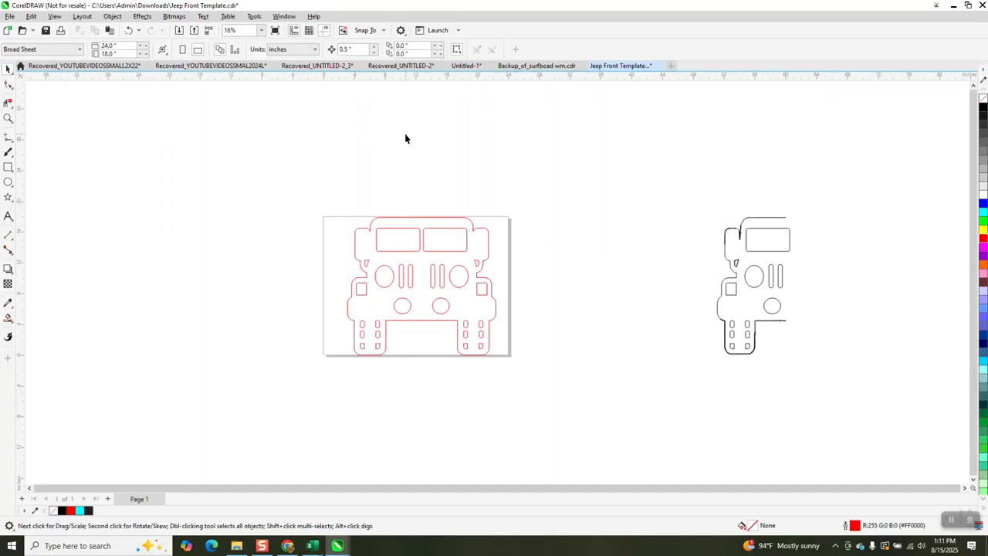
{"action": "double_click", "coordinate": [352, 50]}
{"action": "left_click_drag", "start_coordinate": [330, 218], "coordinate": [626, 410]}
{"action": "left_click", "coordinate": [365, 107]}
{"action": "left_click_drag", "start_coordinate": [362, 51], "coordinate": [307, 55]}
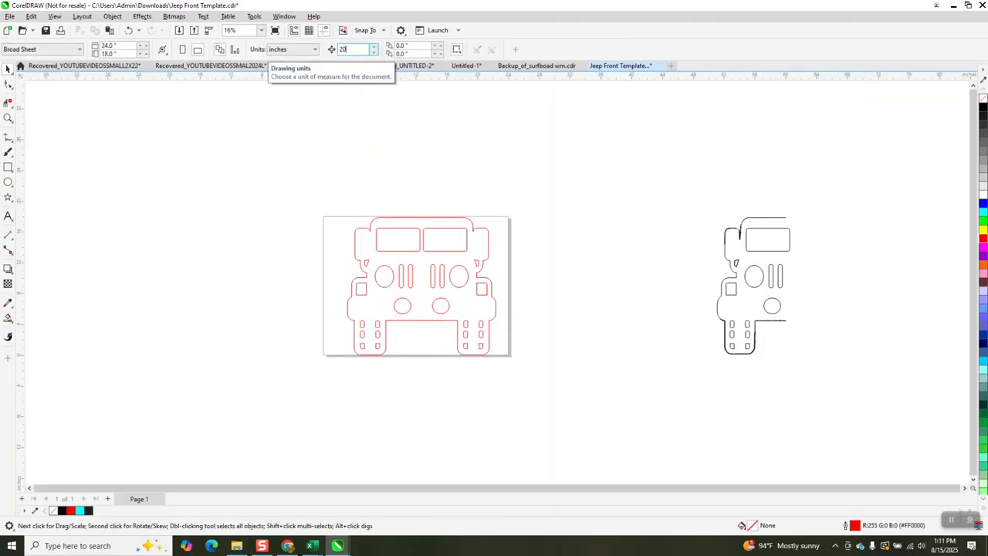
Smart-fill the red Jeep outline with black and nudge the filled shape 40 inches left, clear of the page.
{"action": "left_click", "coordinate": [9, 318]}
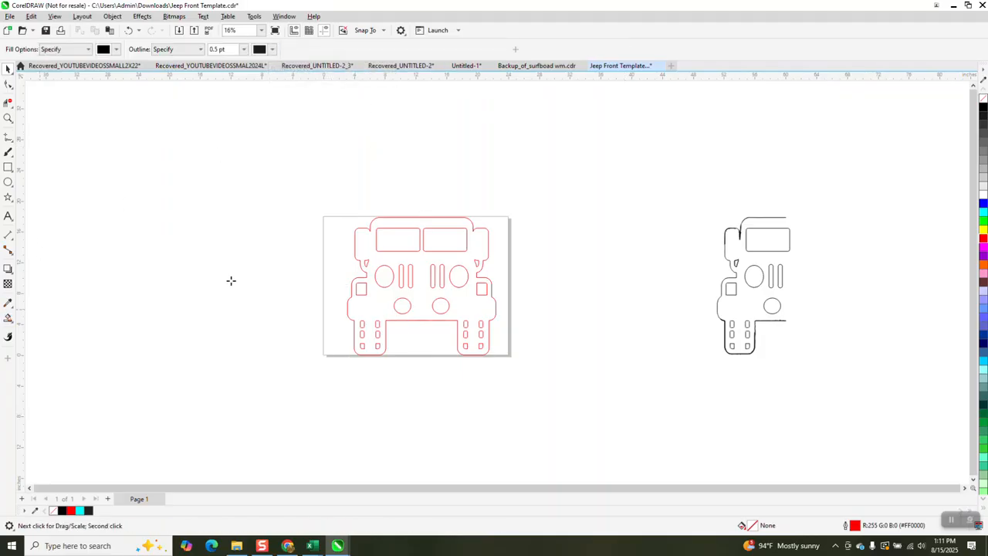
{"action": "left_click", "coordinate": [428, 257]}
{"action": "key", "text": "Left"}
{"action": "key", "text": "Left"}
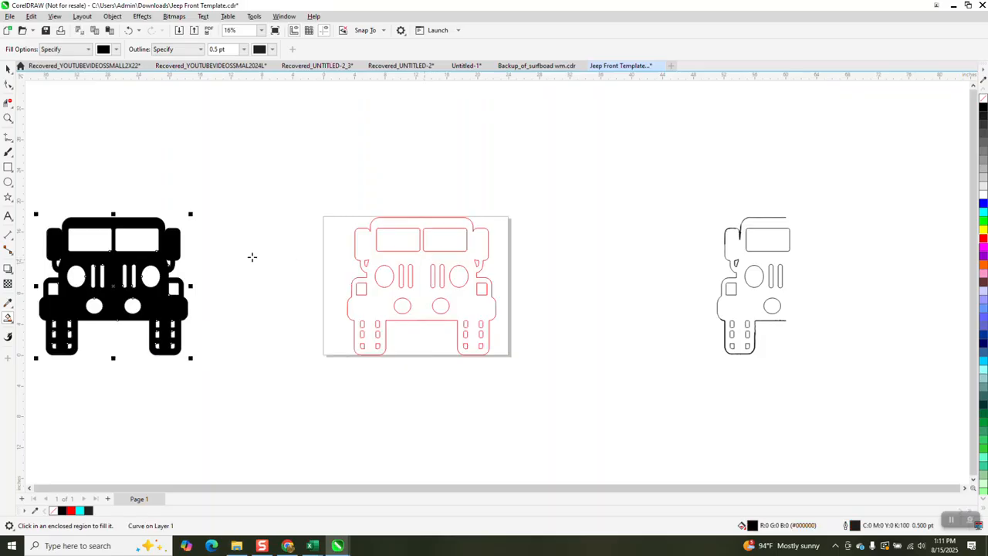
Remove the black fill from the separated Jeep shape, keeping only its outline.
{"action": "scroll", "coordinate": [263, 228], "scroll_direction": "down", "scroll_amount": 1}
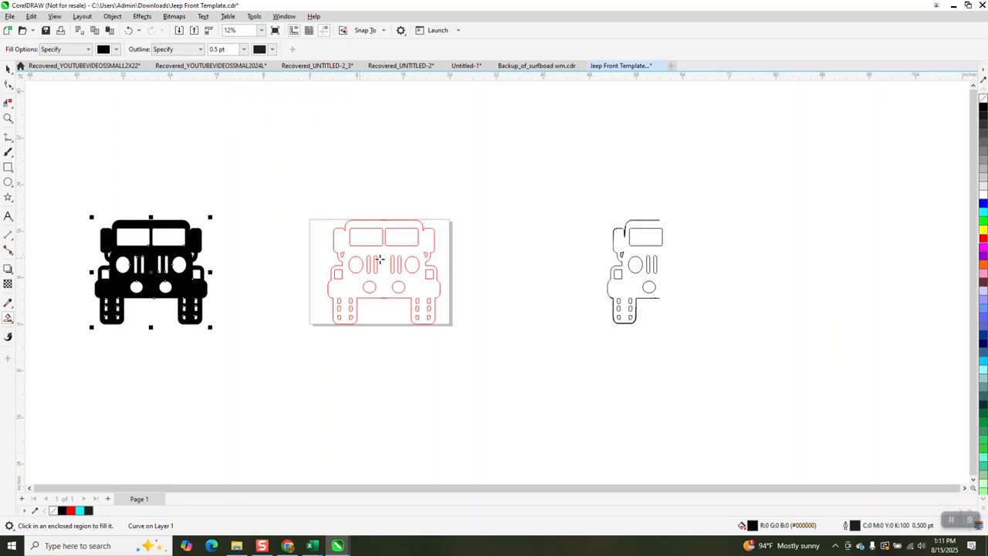
{"action": "left_click", "coordinate": [7, 118]}
{"action": "left_click_drag", "start_coordinate": [352, 247], "coordinate": [426, 291]}
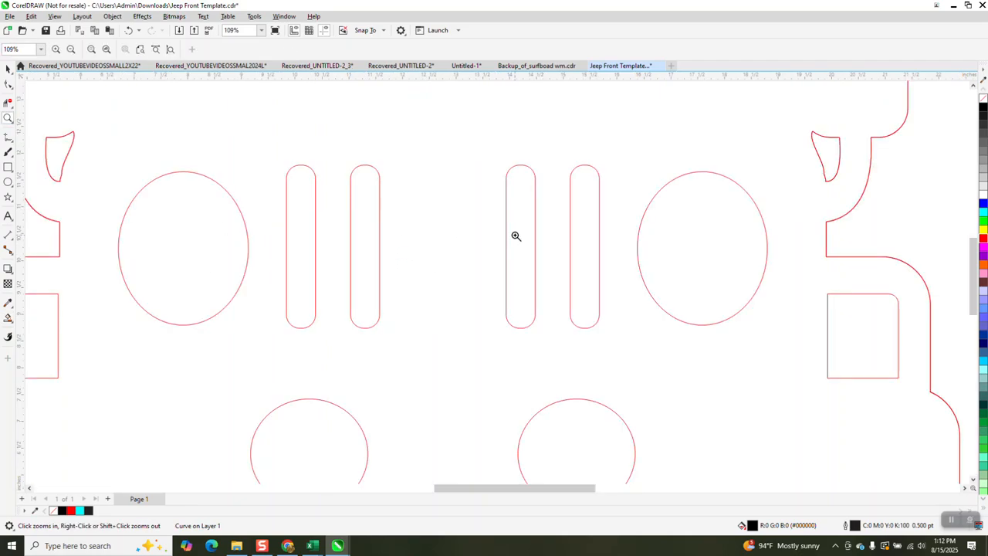
{"action": "scroll", "coordinate": [506, 216], "scroll_direction": "down", "scroll_amount": 7}
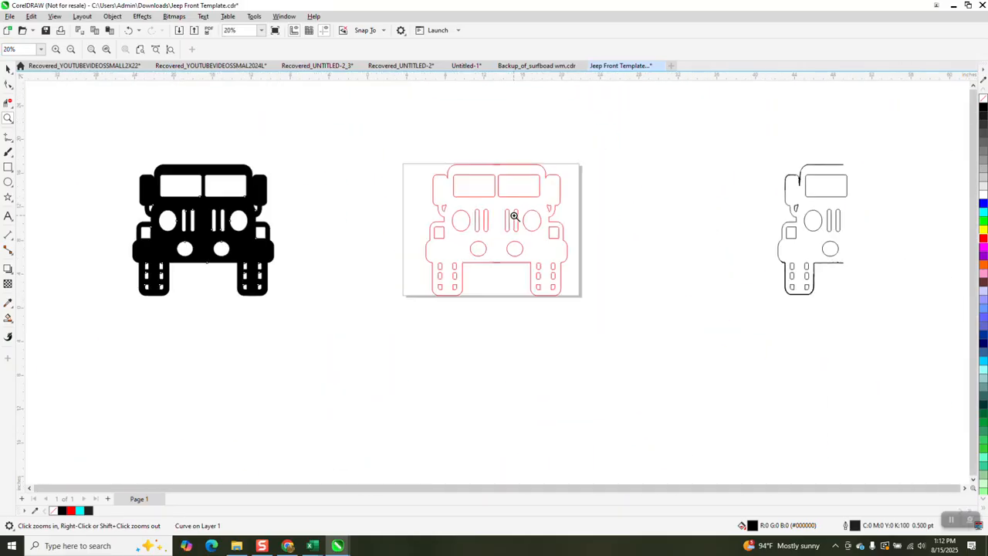
{"action": "left_click_drag", "start_coordinate": [174, 156], "coordinate": [363, 311]}
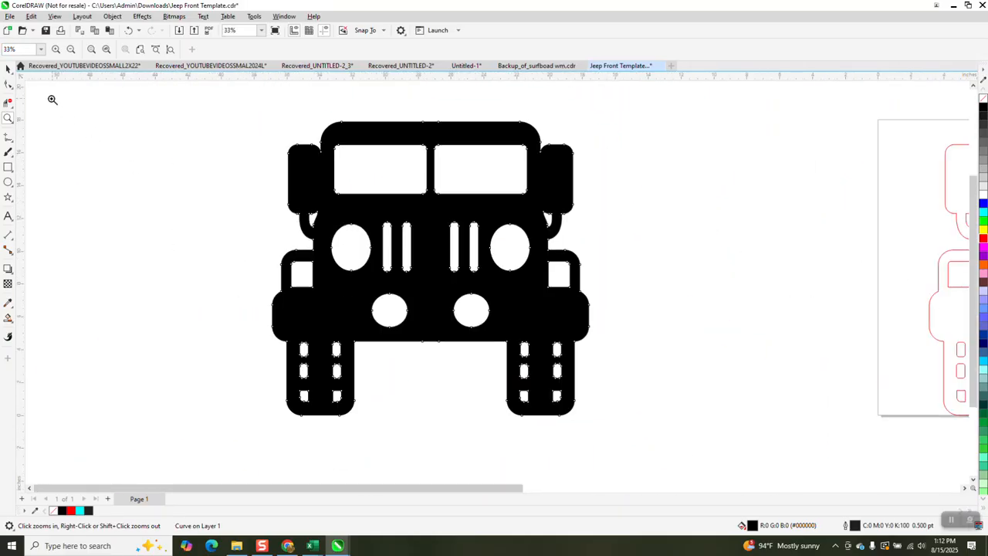
{"action": "left_click", "coordinate": [8, 68]}
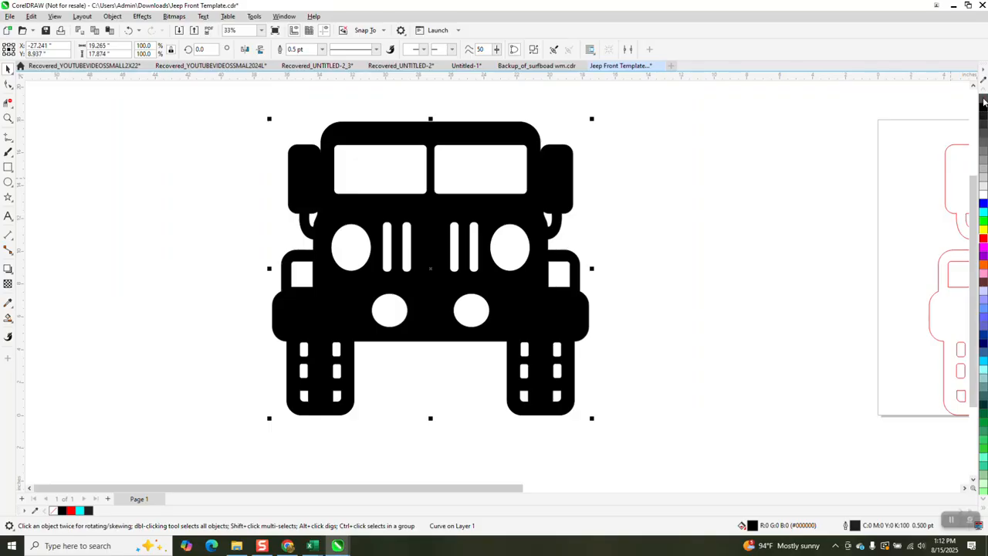
{"action": "left_click", "coordinate": [983, 100]}
{"action": "left_click", "coordinate": [646, 220]}
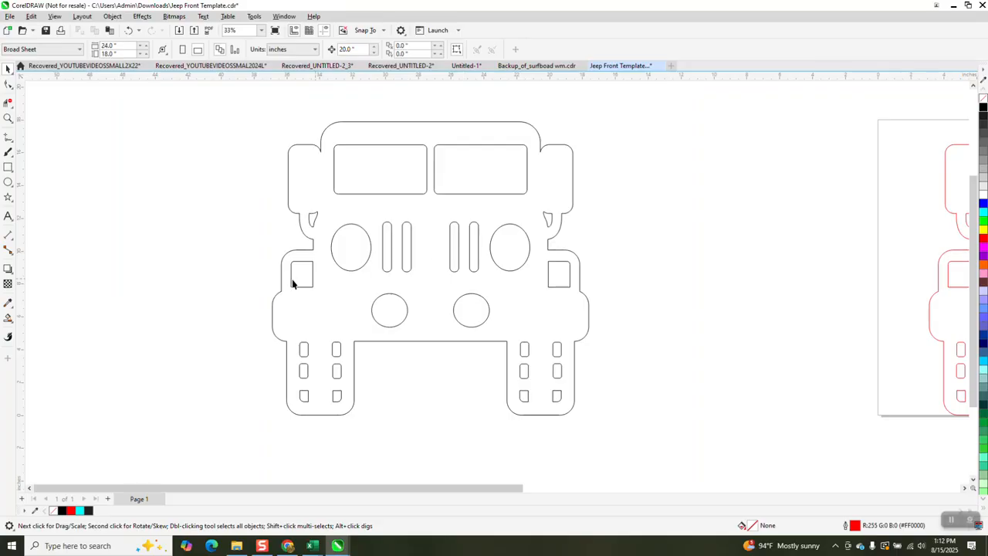
Smart-fill the two outer grille slots with black, nudging each copy 20 inches left, and delete all four original slots.
{"action": "left_click", "coordinate": [7, 317]}
{"action": "left_click", "coordinate": [387, 255]}
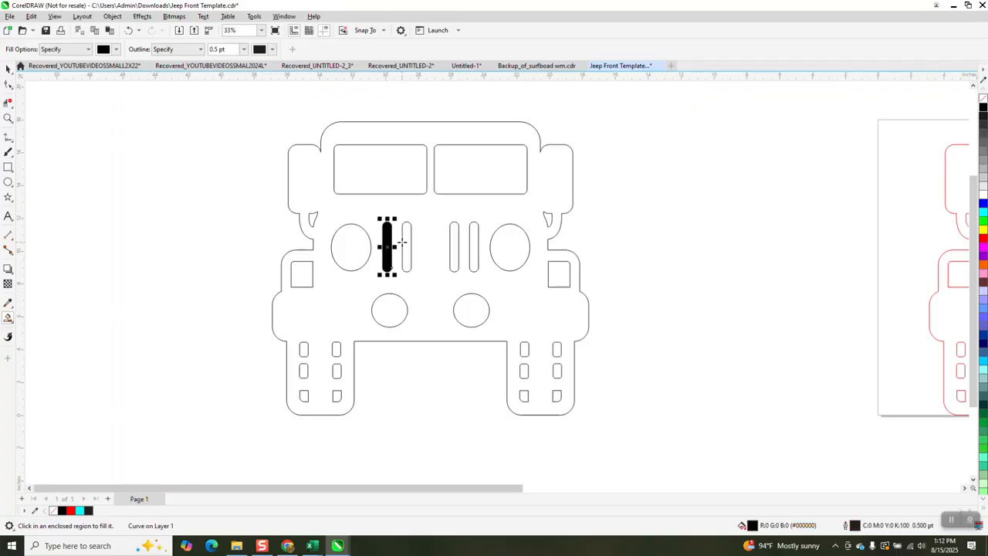
{"action": "key", "text": "Left"}
{"action": "left_click", "coordinate": [474, 248]}
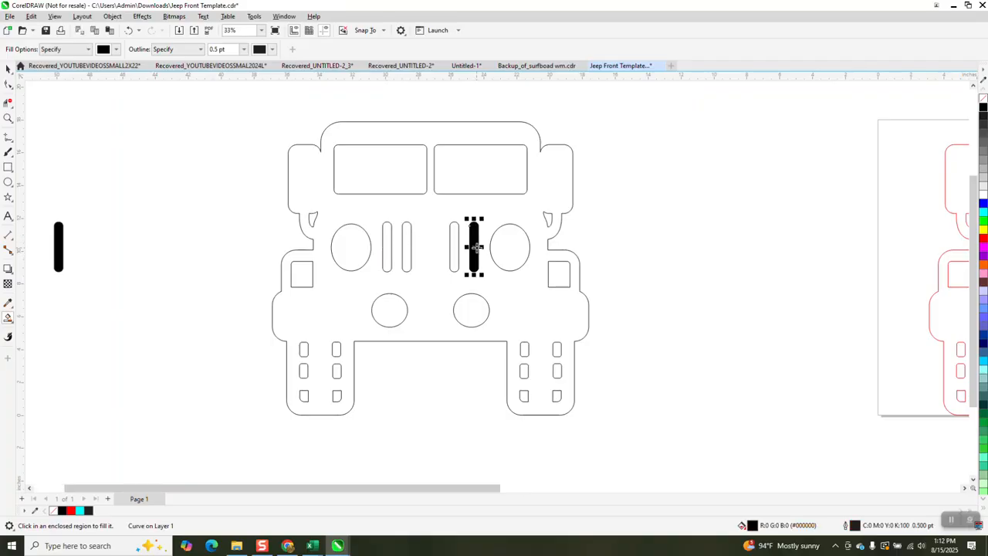
{"action": "key", "text": "Left"}
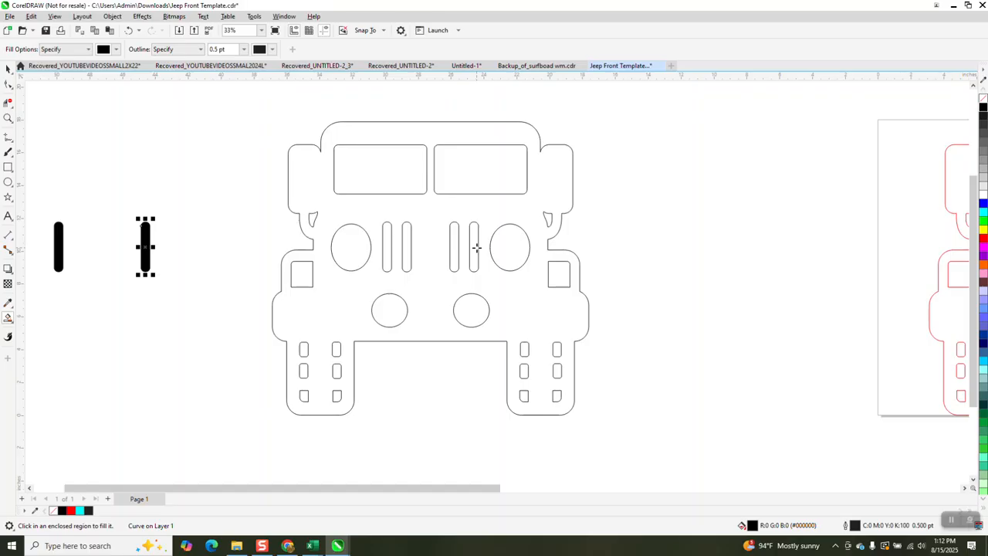
{"action": "left_click", "coordinate": [9, 103]}
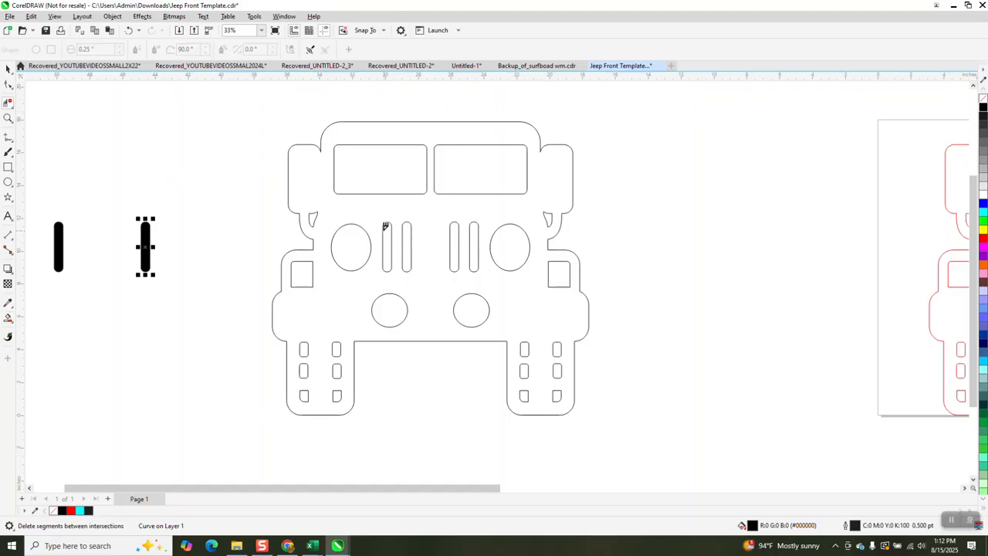
{"action": "left_click_drag", "start_coordinate": [386, 232], "coordinate": [484, 239]}
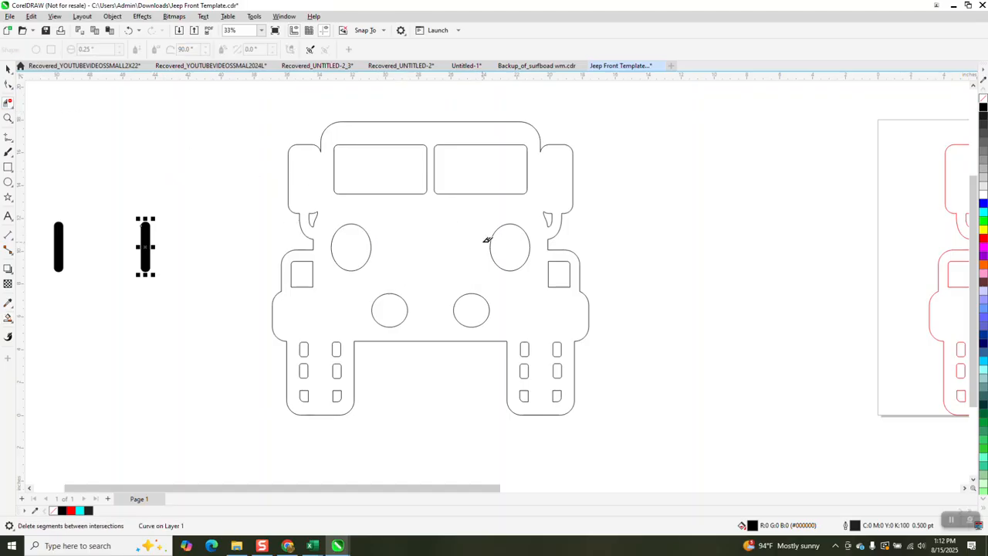
Nudge the two black slots 20 inches right, back into the grille, and remove their fill.
{"action": "scroll", "coordinate": [258, 220], "scroll_direction": "down", "scroll_amount": 1}
{"action": "scroll", "coordinate": [259, 220], "scroll_direction": "down", "scroll_amount": 1}
{"action": "left_click", "coordinate": [8, 69]}
{"action": "left_click_drag", "start_coordinate": [97, 188], "coordinate": [227, 290]}
{"action": "key", "text": "Right"}
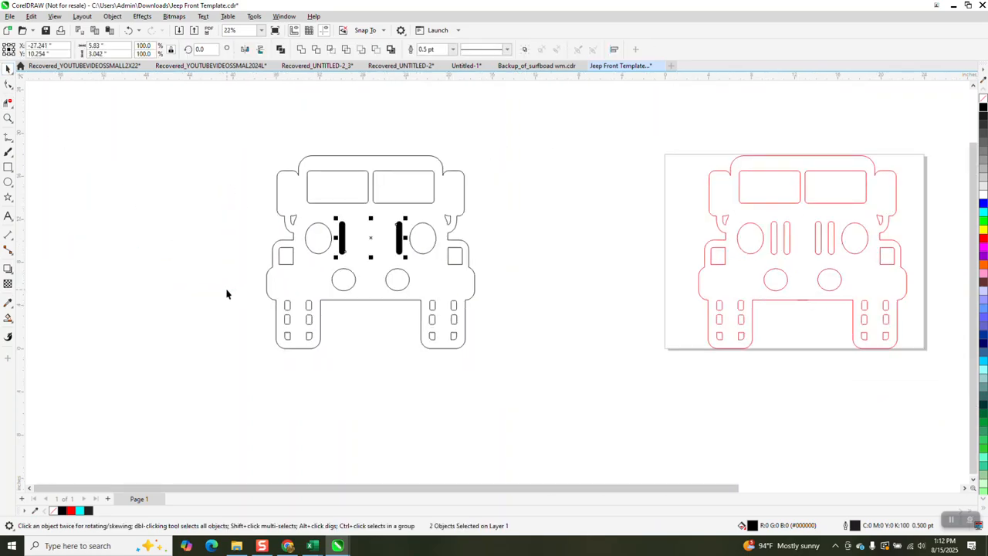
{"action": "left_click", "coordinate": [982, 99]}
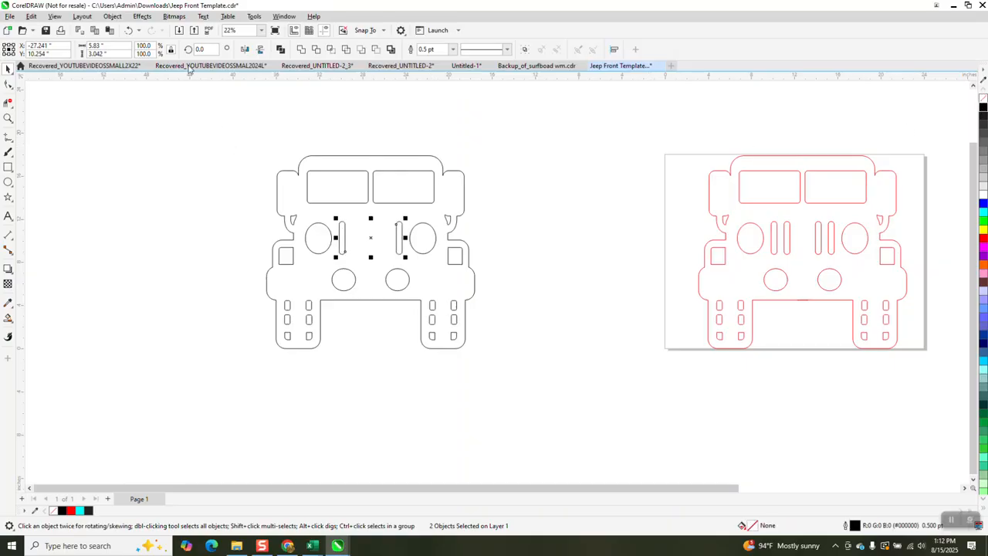
Open the Blend settings for the two outer grille slots and set 3 blend steps.
{"action": "left_click", "coordinate": [144, 16]}
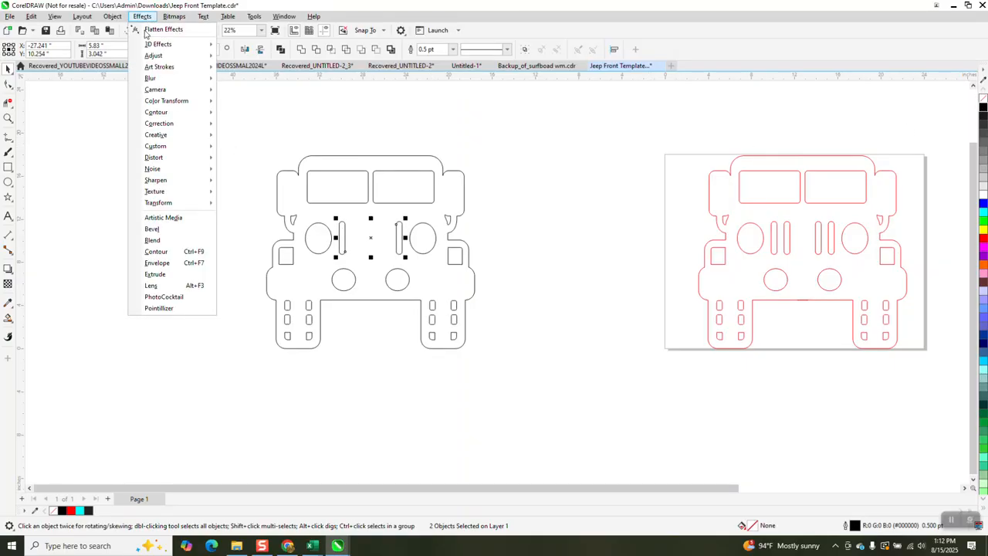
{"action": "left_click", "coordinate": [168, 240]}
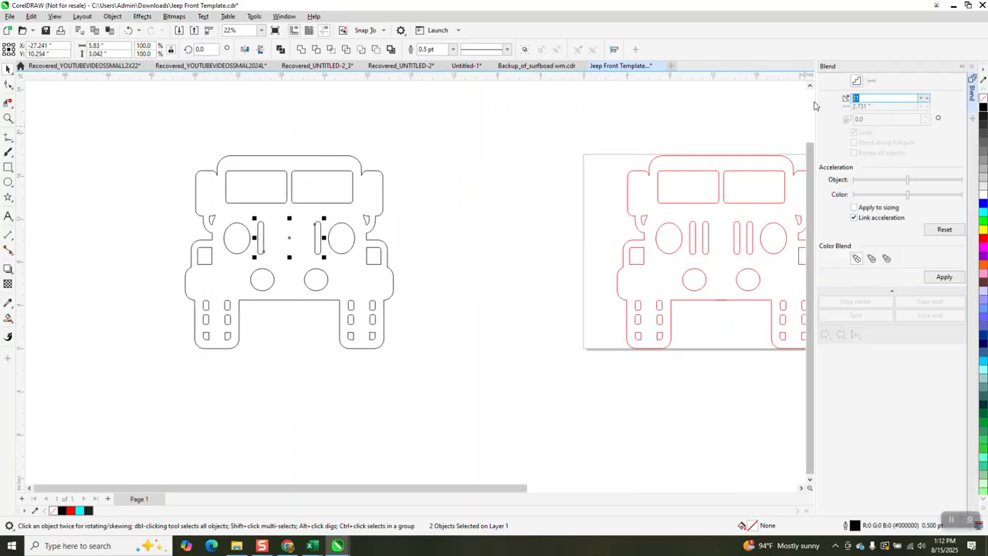
{"action": "type", "text": "3"}
Try the blend between the two outer grille slots, undo it, and examine the nodes of both slots.
{"action": "left_click", "coordinate": [944, 276]}
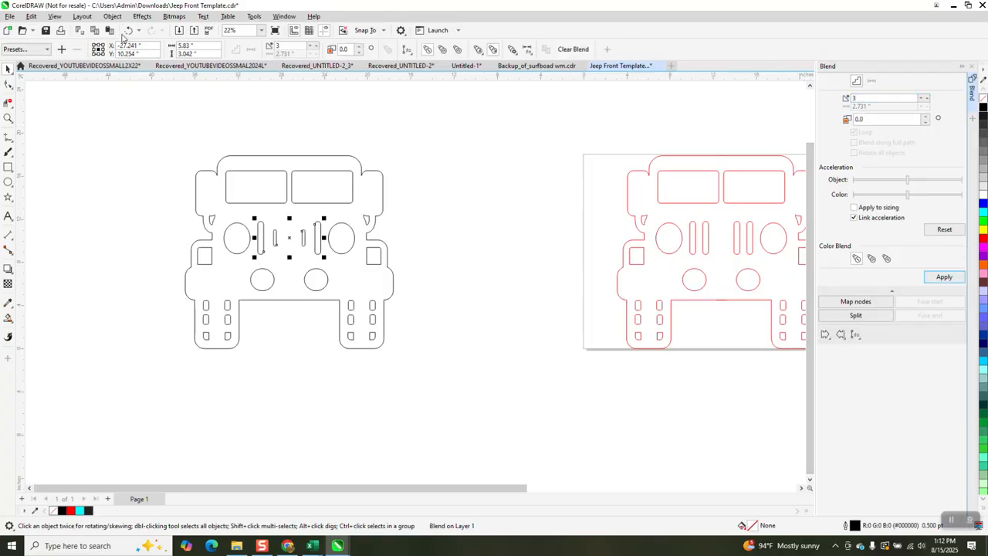
{"action": "left_click", "coordinate": [127, 31]}
{"action": "left_click", "coordinate": [8, 119]}
{"action": "left_click_drag", "start_coordinate": [219, 194], "coordinate": [449, 301]}
{"action": "left_click", "coordinate": [8, 69]}
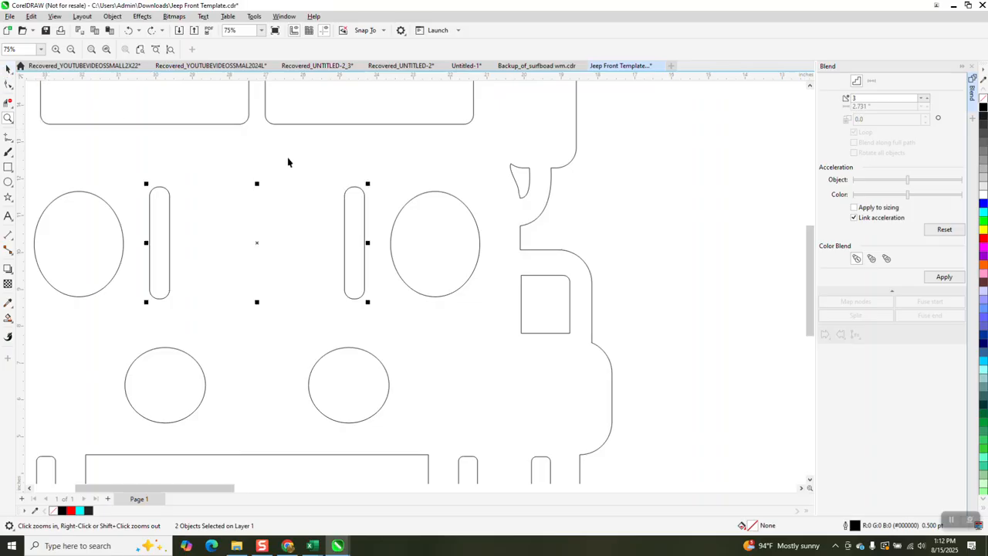
{"action": "key", "text": "F10"}
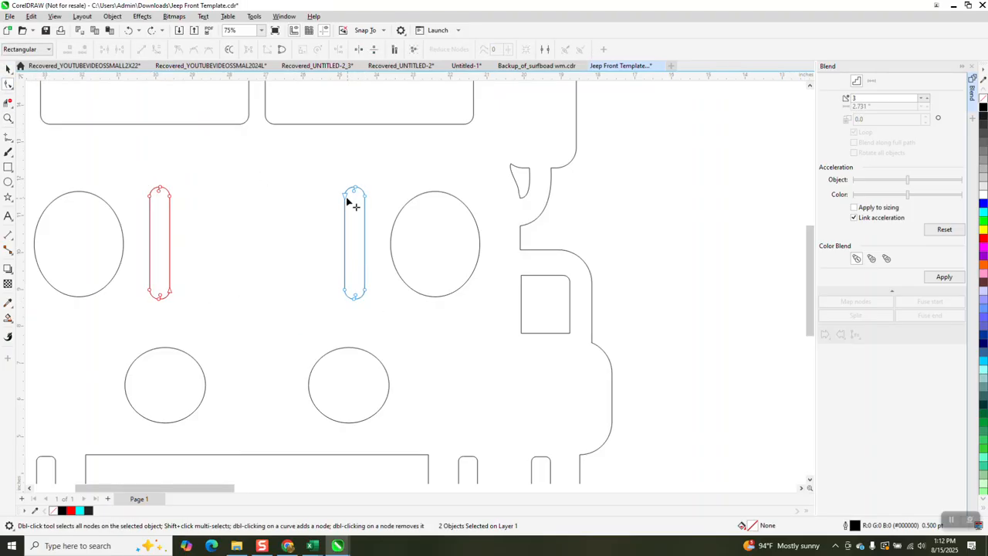
{"action": "left_click", "coordinate": [8, 69]}
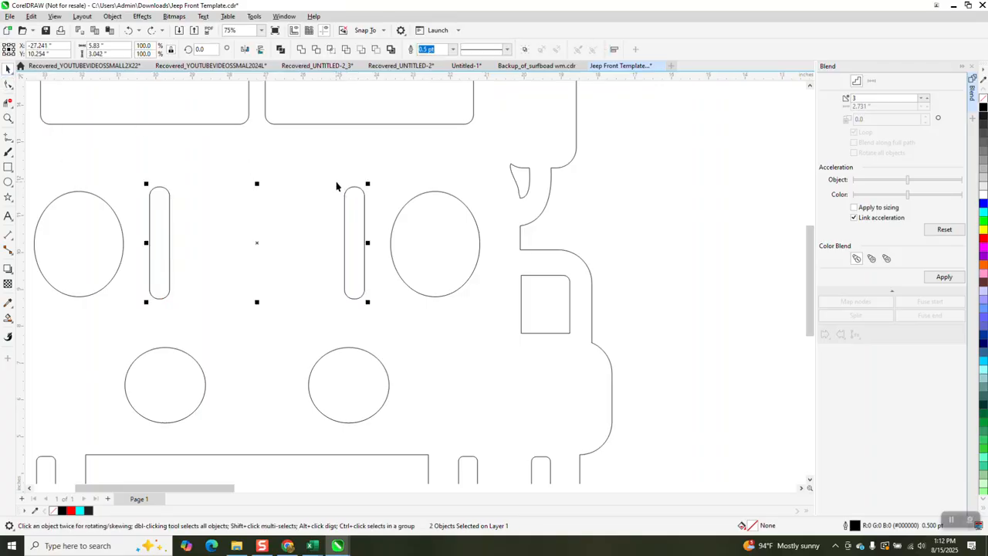
{"action": "left_click", "coordinate": [692, 224]}
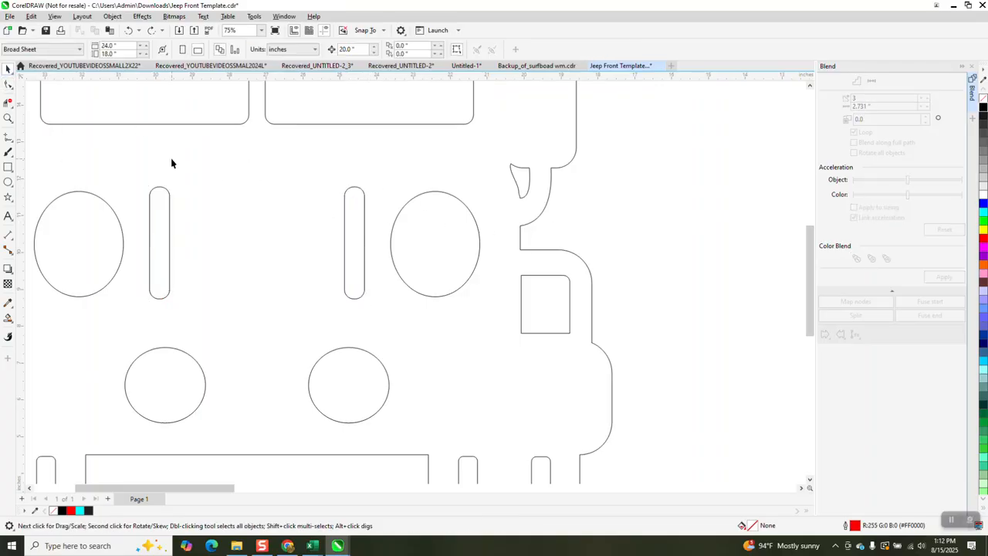
Place a vertical guideline along the right grille slot's outer edge and delete that slot.
{"action": "left_click_drag", "start_coordinate": [22, 157], "coordinate": [364, 219]}
{"action": "left_click", "coordinate": [355, 191]}
{"action": "key", "text": "Delete"}
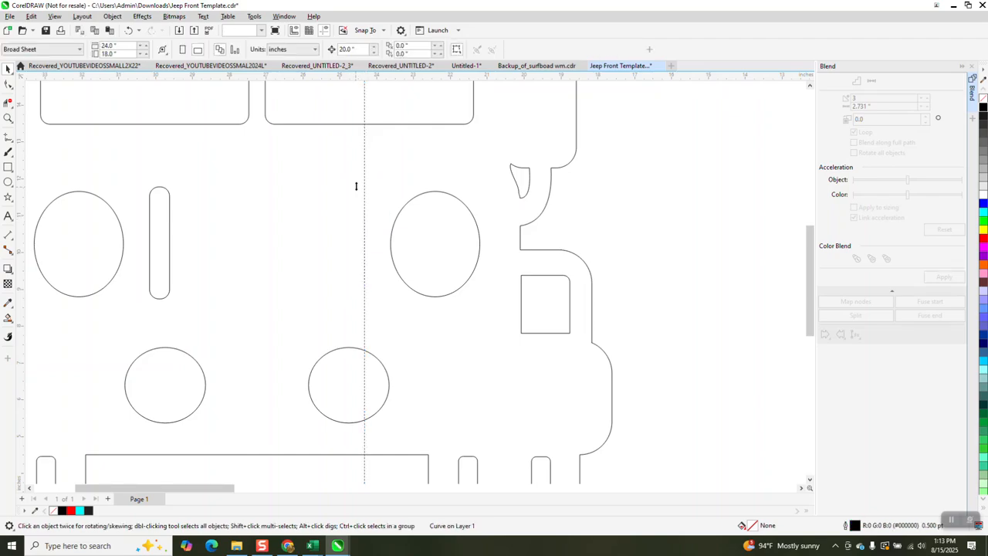
Copy the left grille slot horizontally across to the vertical guideline and hide the guidelines.
{"action": "left_click", "coordinate": [170, 238]}
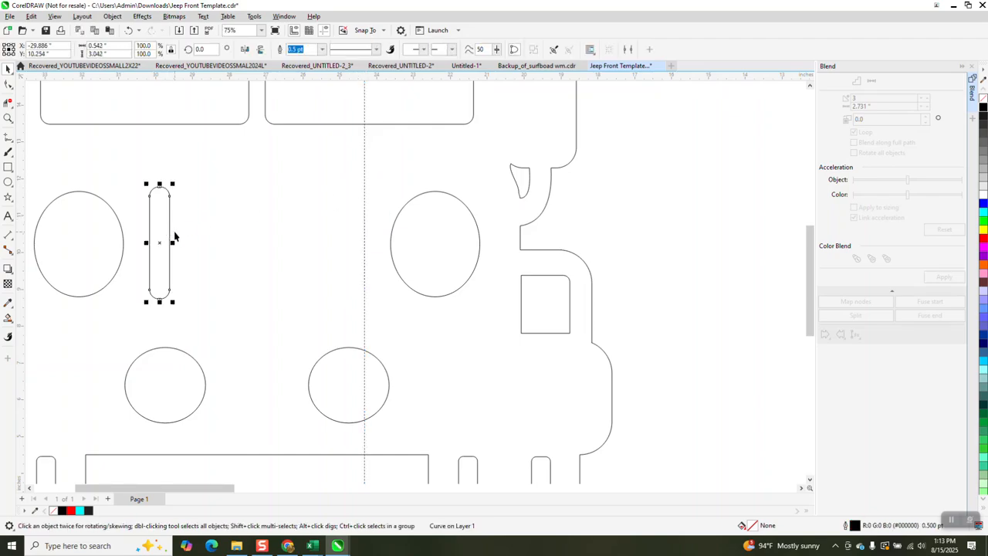
{"action": "left_click_drag", "start_coordinate": [159, 243], "coordinate": [353, 258]}
{"action": "scroll", "coordinate": [361, 256], "scroll_direction": "down", "scroll_amount": 3}
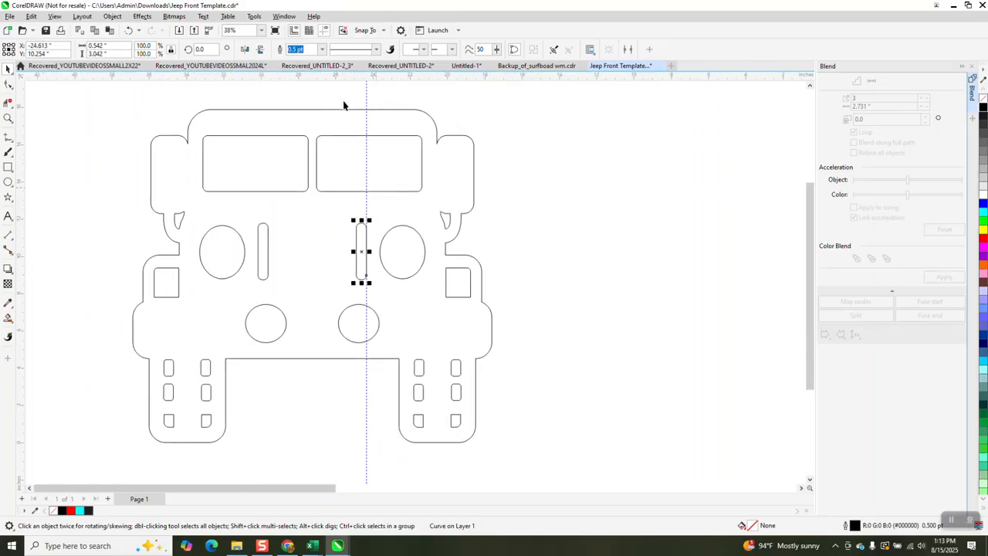
{"action": "left_click", "coordinate": [325, 29]}
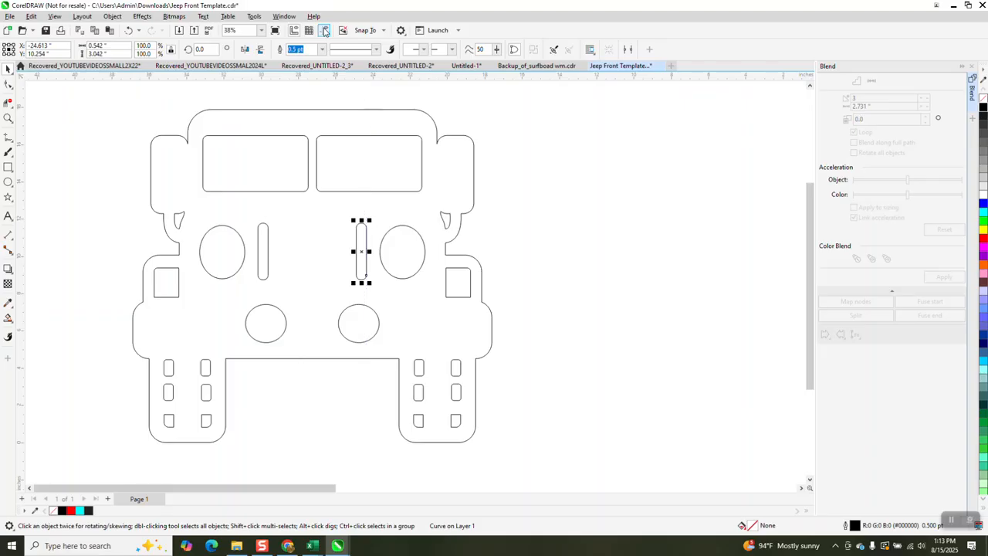
Blend the left grille slot with its copy using 3 steps to create a five-slot grille.
{"action": "left_click", "coordinate": [263, 245], "text": "shift"}
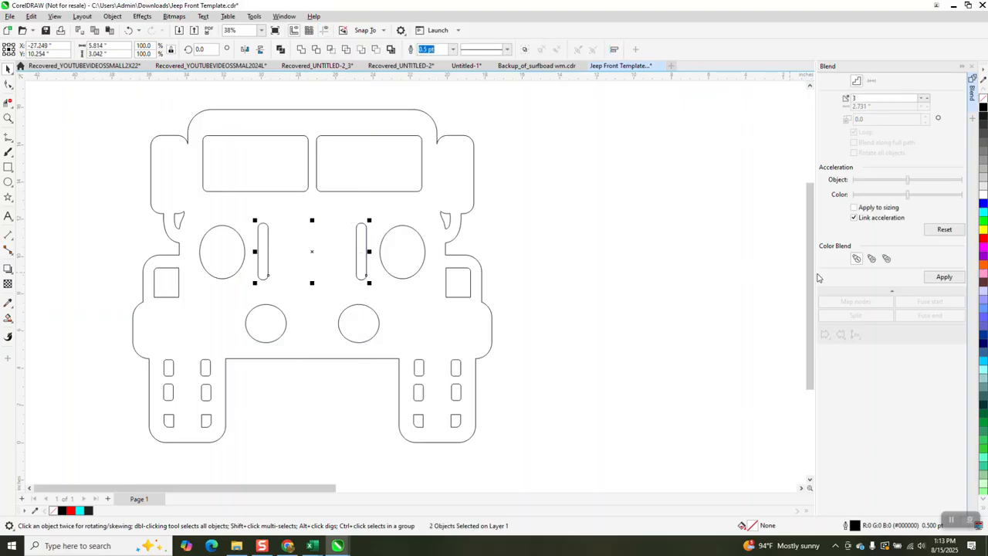
{"action": "left_click", "coordinate": [944, 276]}
{"action": "scroll", "coordinate": [540, 275], "scroll_direction": "down", "scroll_amount": 1}
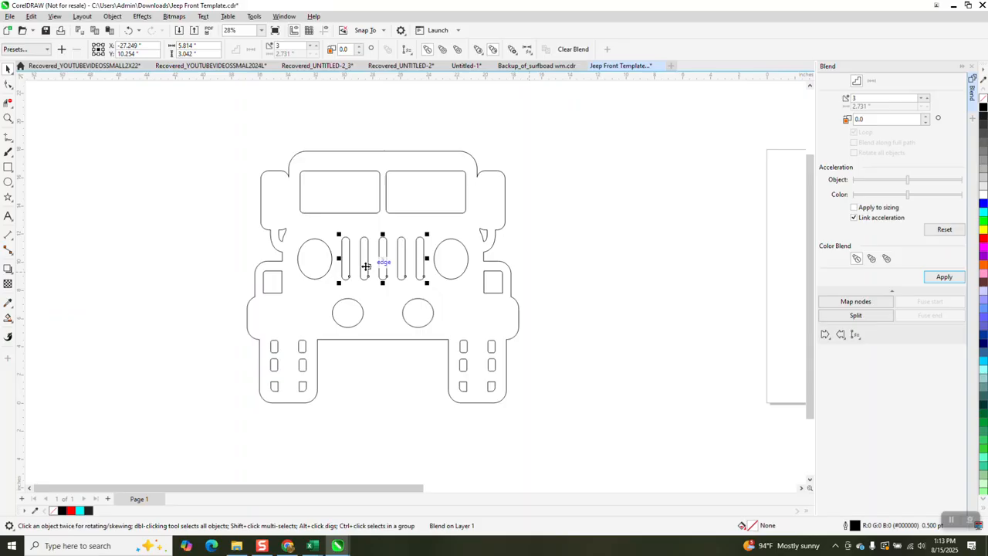
Smart-fill the Jeep body with black around all its cutouts and move the filled shape to the left of the outline.
{"action": "left_click", "coordinate": [9, 318]}
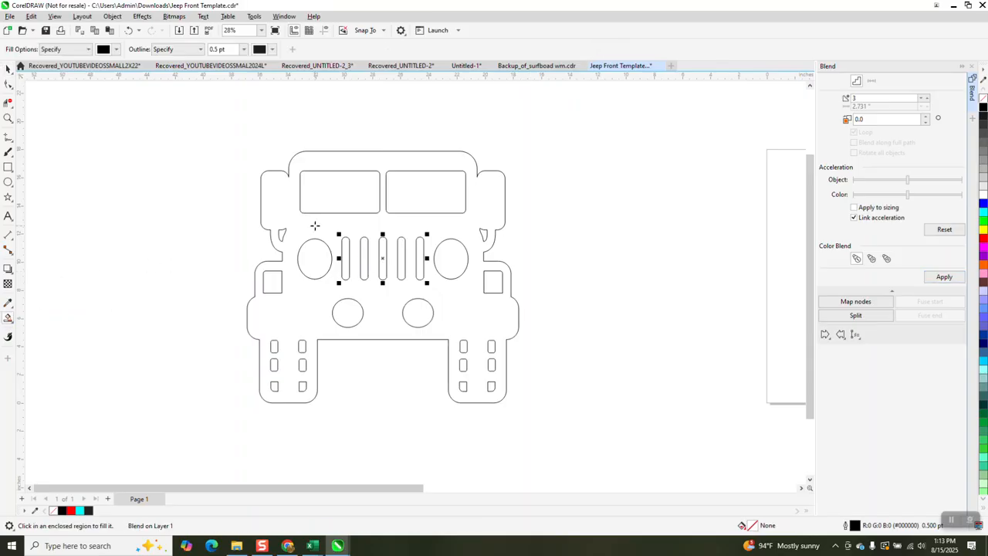
{"action": "left_click", "coordinate": [315, 223]}
{"action": "scroll", "coordinate": [628, 278], "scroll_direction": "down", "scroll_amount": 1}
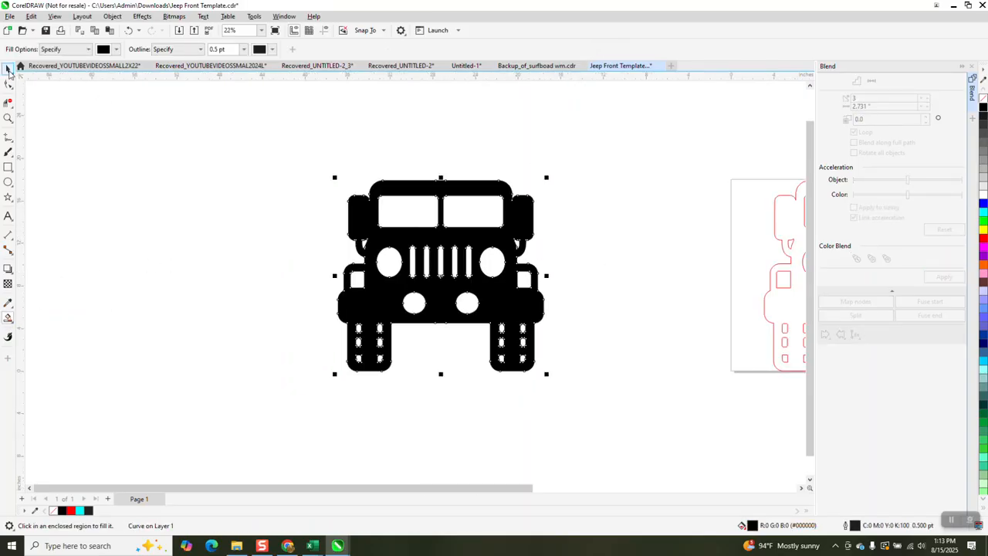
{"action": "left_click", "coordinate": [9, 68]}
{"action": "left_click_drag", "start_coordinate": [391, 245], "coordinate": [181, 228]}
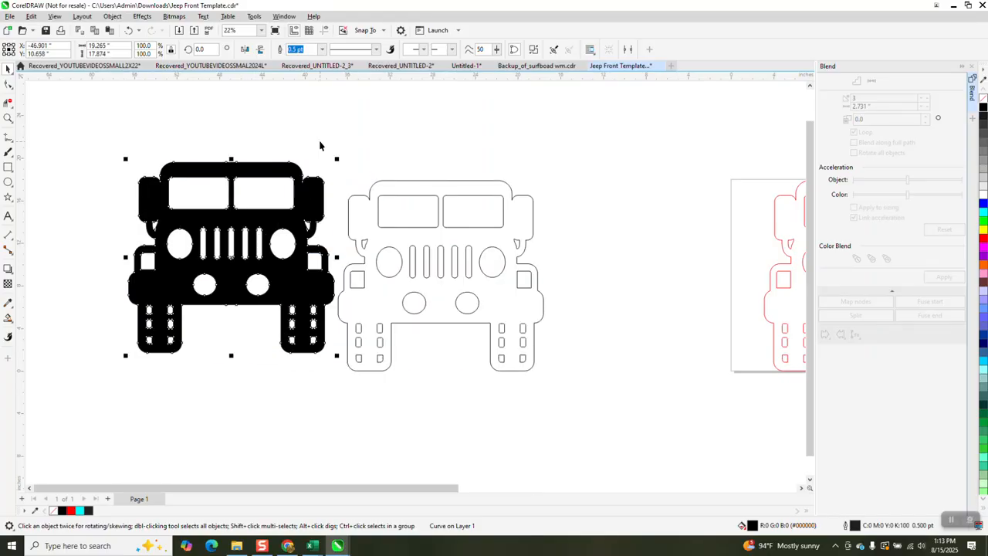
{"action": "left_click", "coordinate": [345, 163]}
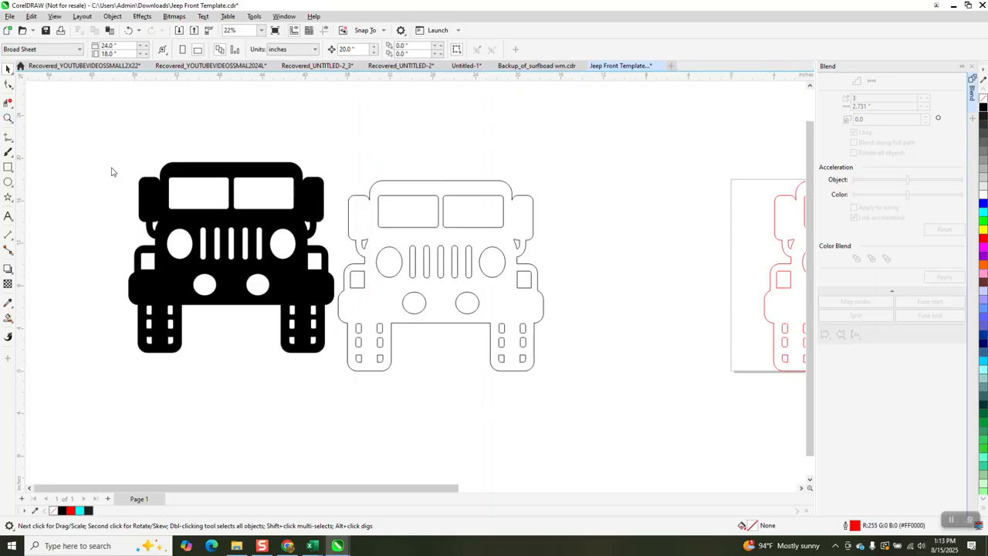
Examine the small cutout and its edges beneath the left mirror of the black-filled Jeep up close.
{"action": "left_click", "coordinate": [8, 117]}
{"action": "left_click", "coordinate": [155, 225]}
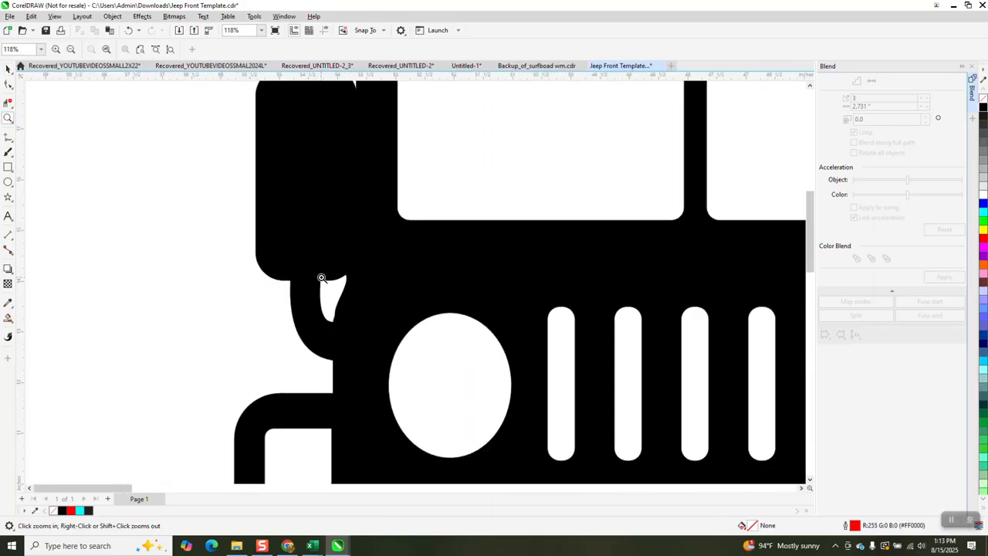
{"action": "left_click_drag", "start_coordinate": [313, 282], "coordinate": [370, 339]}
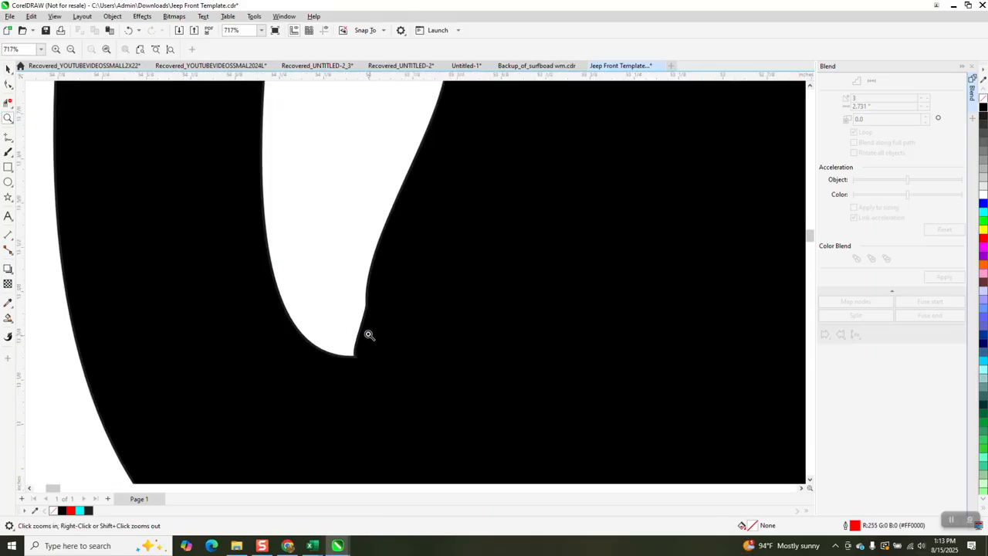
{"action": "scroll", "coordinate": [331, 304], "scroll_direction": "down", "scroll_amount": 1}
{"action": "scroll", "coordinate": [301, 286], "scroll_direction": "down", "scroll_amount": 3}
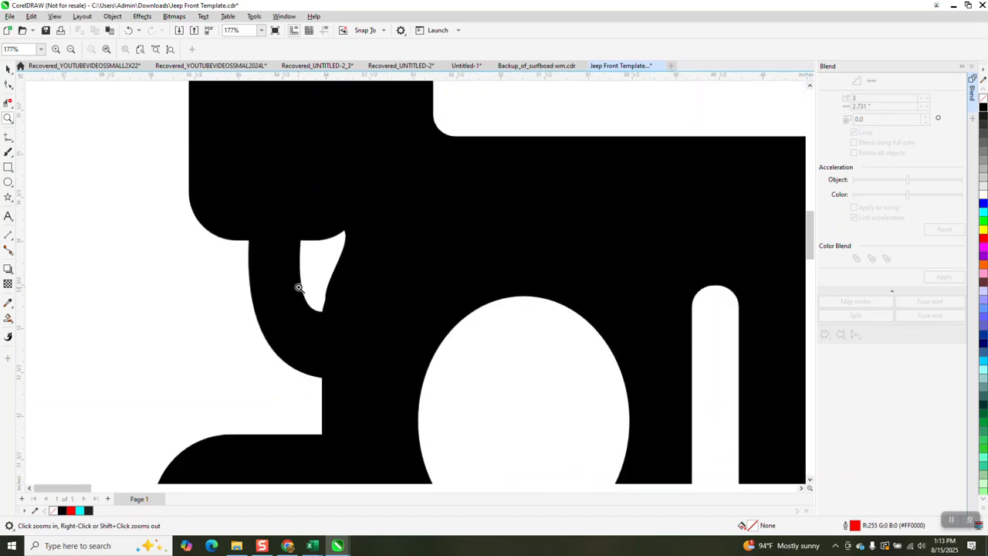
{"action": "scroll", "coordinate": [298, 267], "scroll_direction": "down", "scroll_amount": 4}
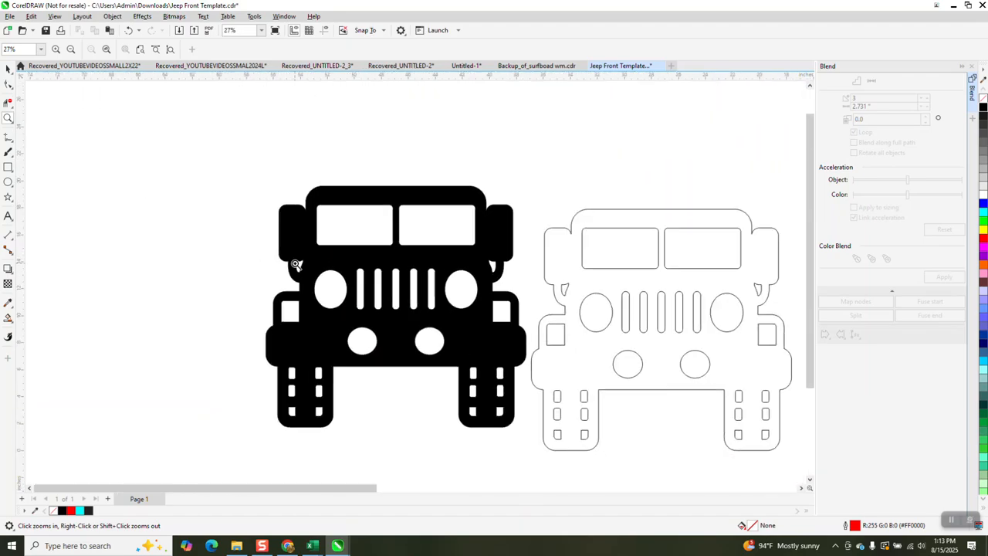
{"action": "left_click", "coordinate": [982, 106]}
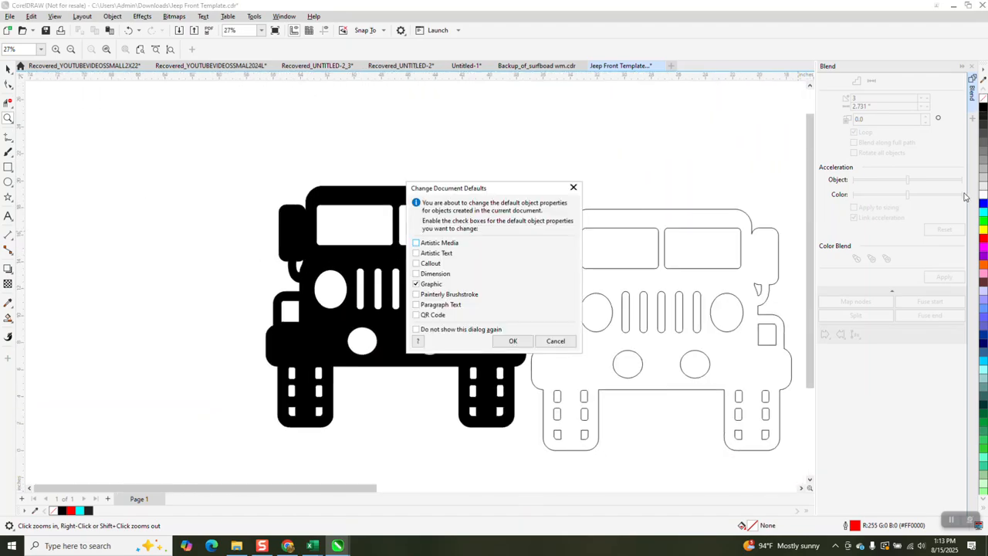
{"action": "left_click", "coordinate": [555, 341]}
{"action": "scroll", "coordinate": [456, 316], "scroll_direction": "up", "scroll_amount": 2}
{"action": "scroll", "coordinate": [456, 316], "scroll_direction": "down", "scroll_amount": 3}
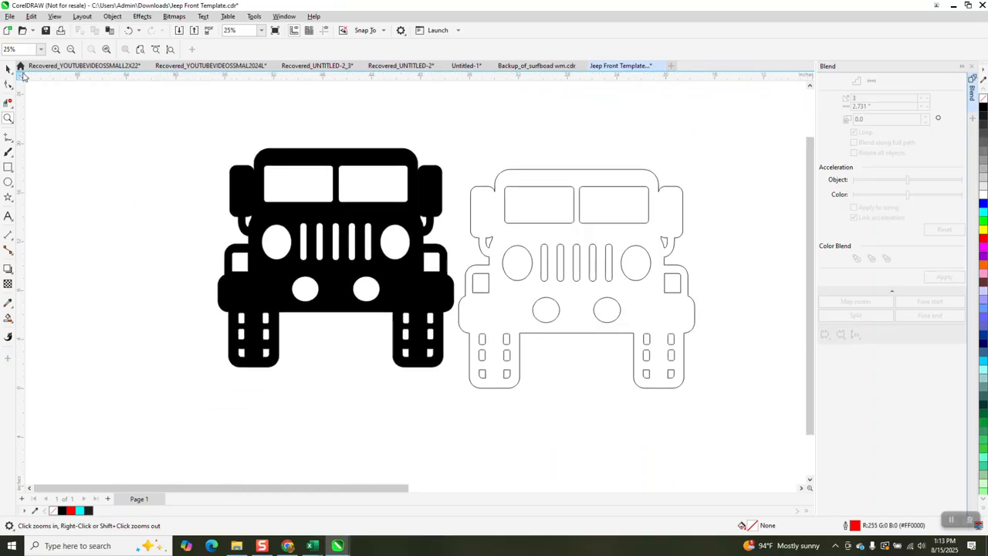
Remove the fill from the black Jeep shape and give it a red outline.
{"action": "left_click", "coordinate": [8, 69]}
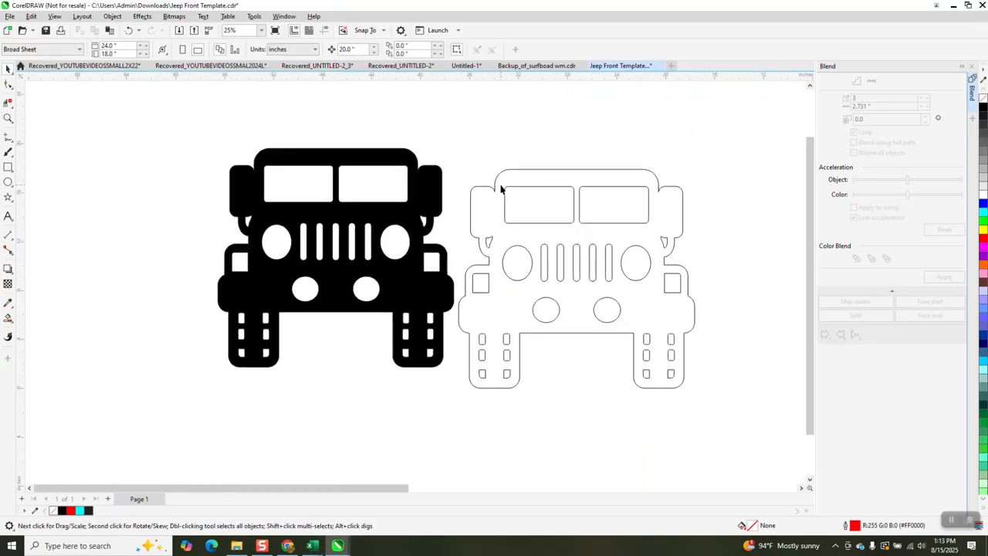
{"action": "left_click", "coordinate": [425, 206]}
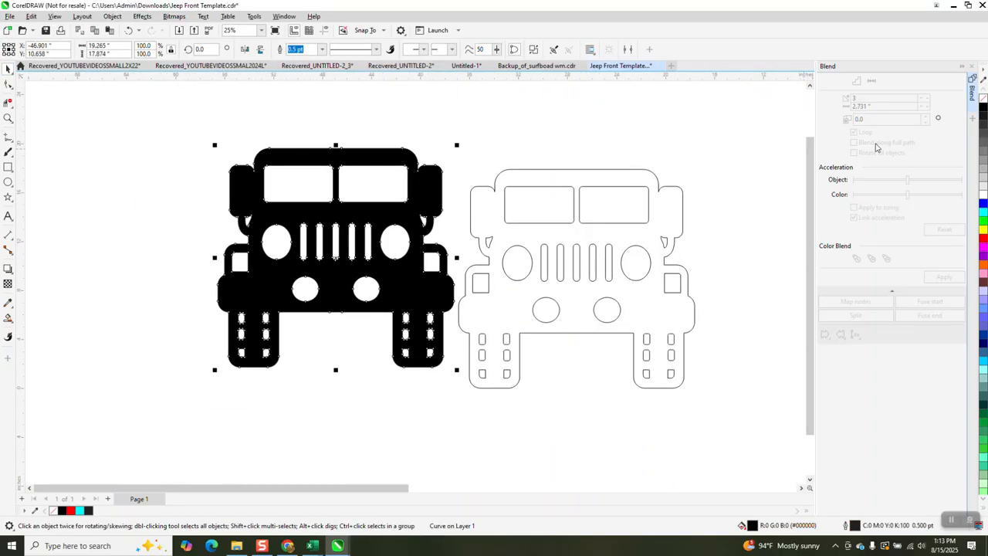
{"action": "left_click", "coordinate": [983, 102]}
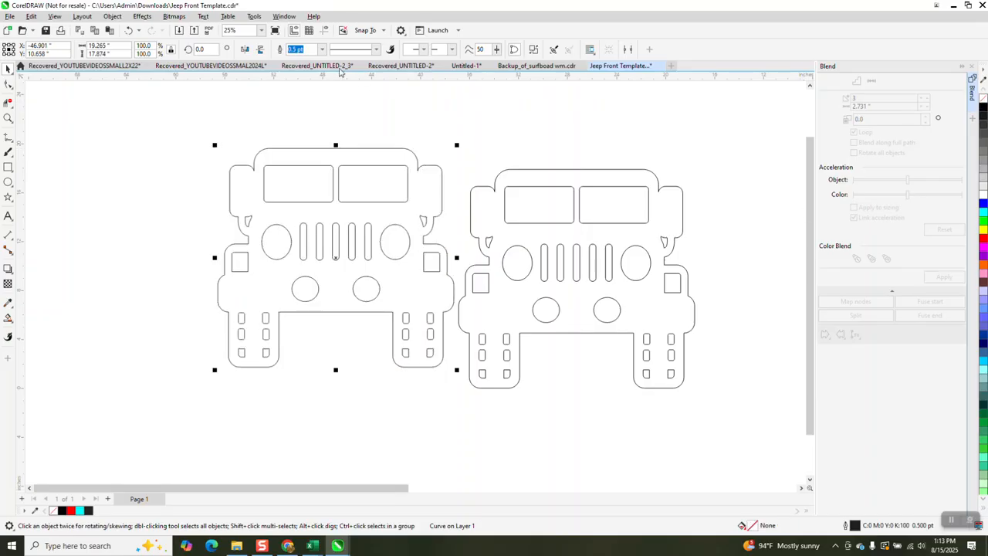
{"action": "right_click", "coordinate": [985, 242]}
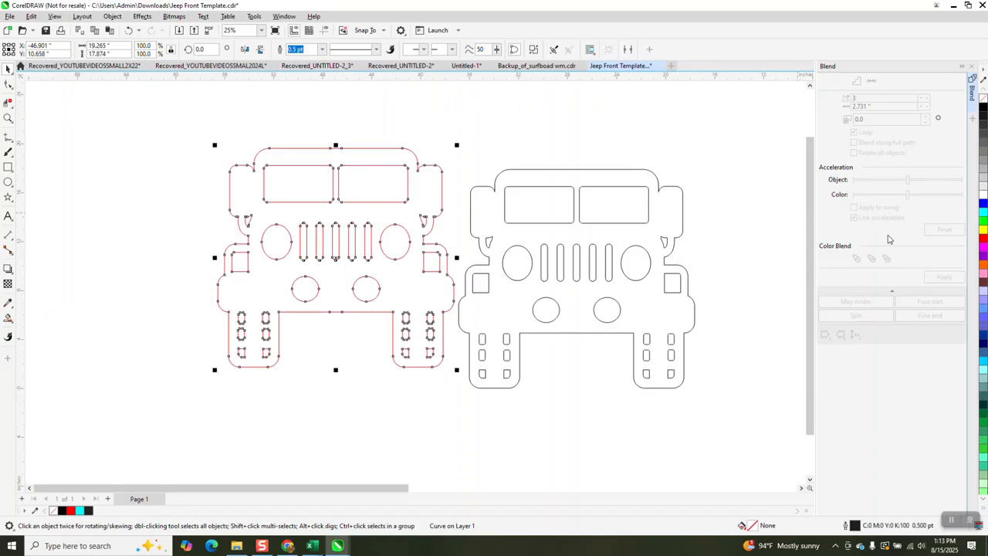
{"action": "left_click", "coordinate": [322, 49]}
{"action": "left_click", "coordinate": [323, 49]}
{"action": "left_click", "coordinate": [306, 123]}
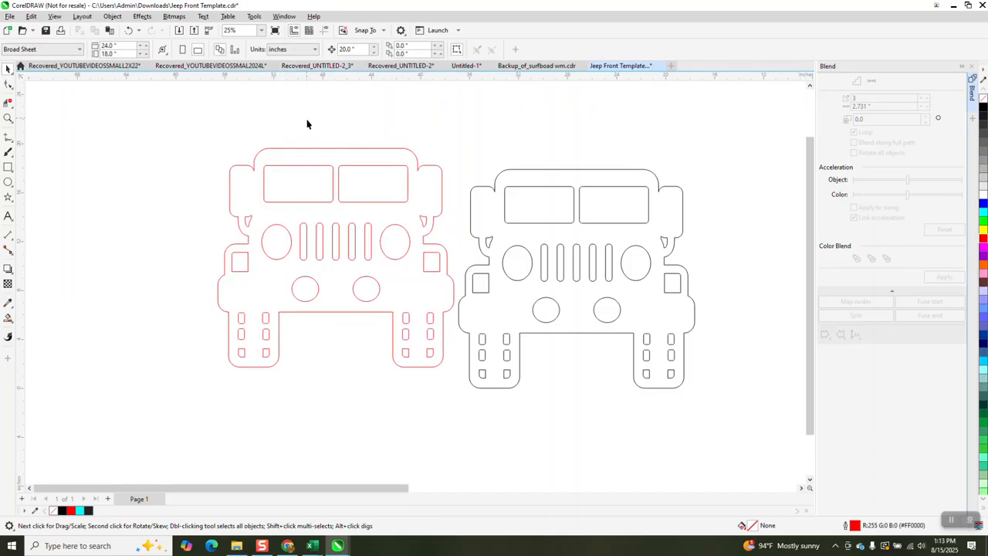